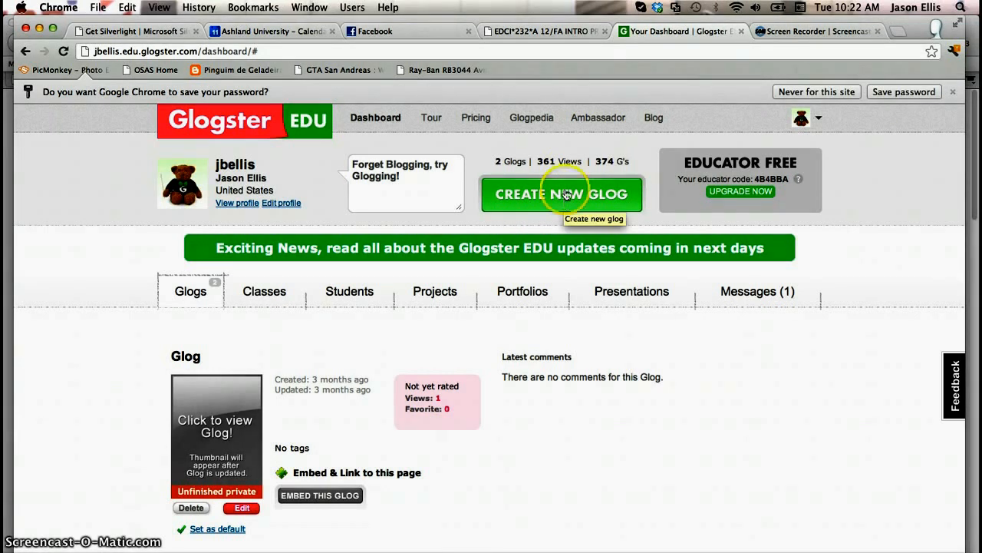
Create a new glog from the Blank template.
left_click(564, 196)
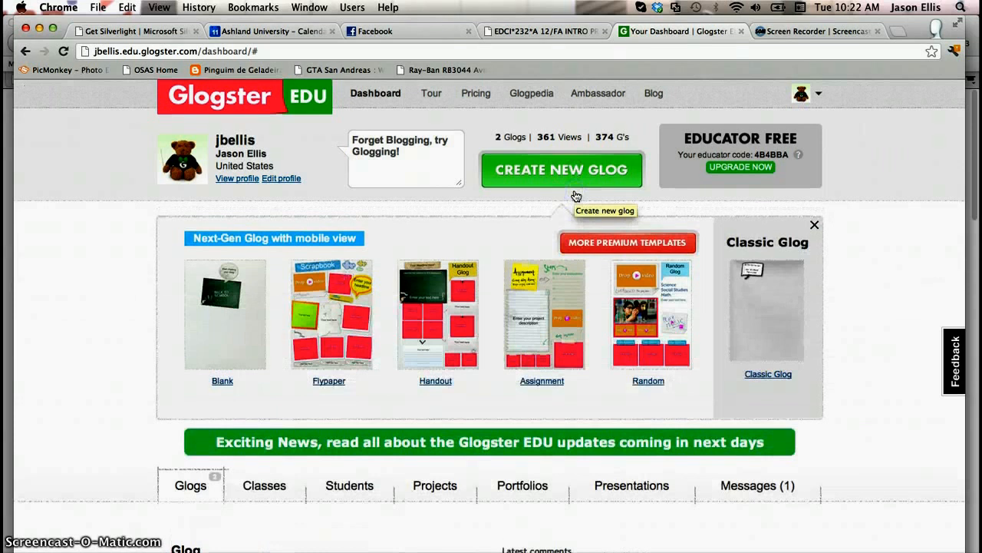
left_click(446, 229)
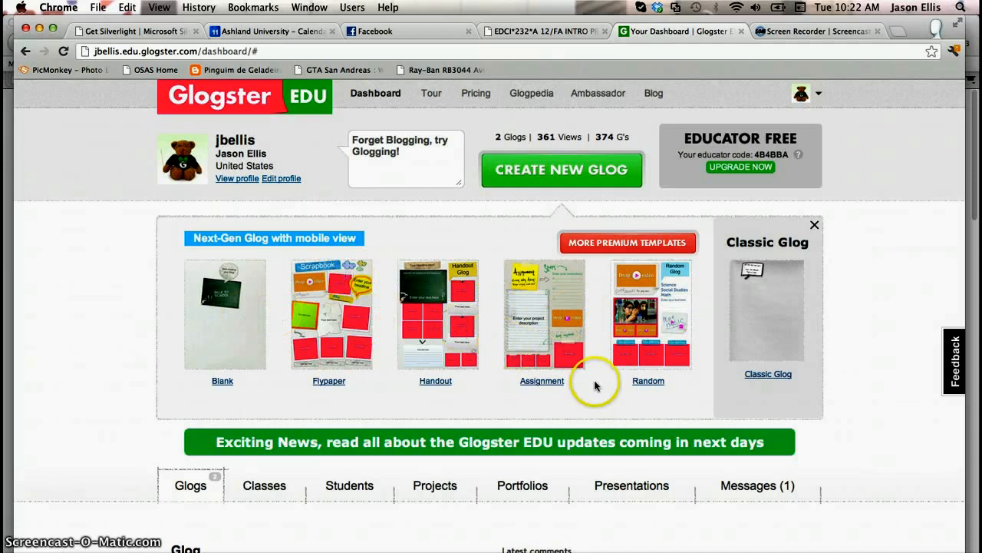
left_click(225, 325)
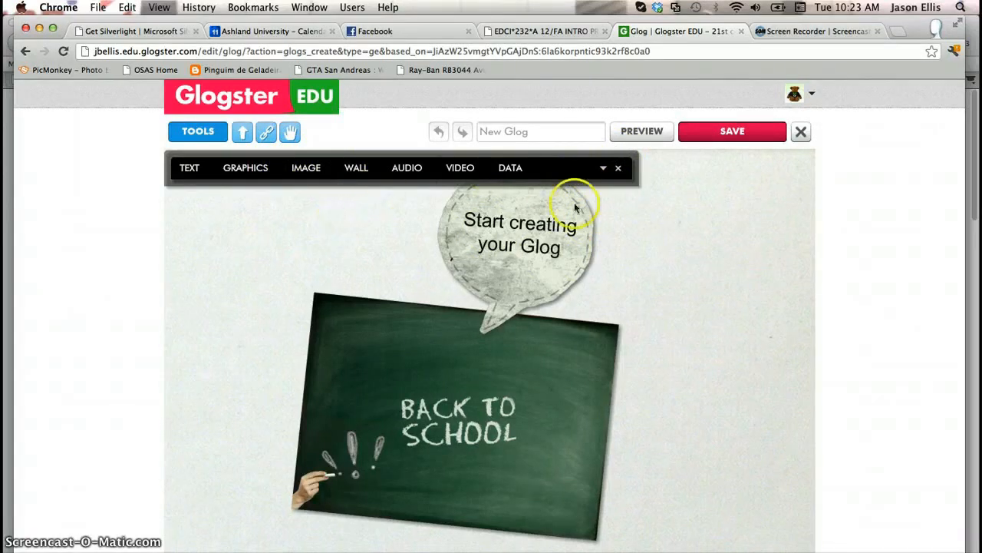
Shift the chalkboard image slightly down and to the left, and move the grey speech bubble to its right.
left_click(529, 402)
mouse_move(530, 402)
left_mouse_down()
mouse_move(369, 335)
mouse_move(504, 338)
mouse_move(515, 413)
left_mouse_up()
left_click_drag(542, 250, 724, 346)
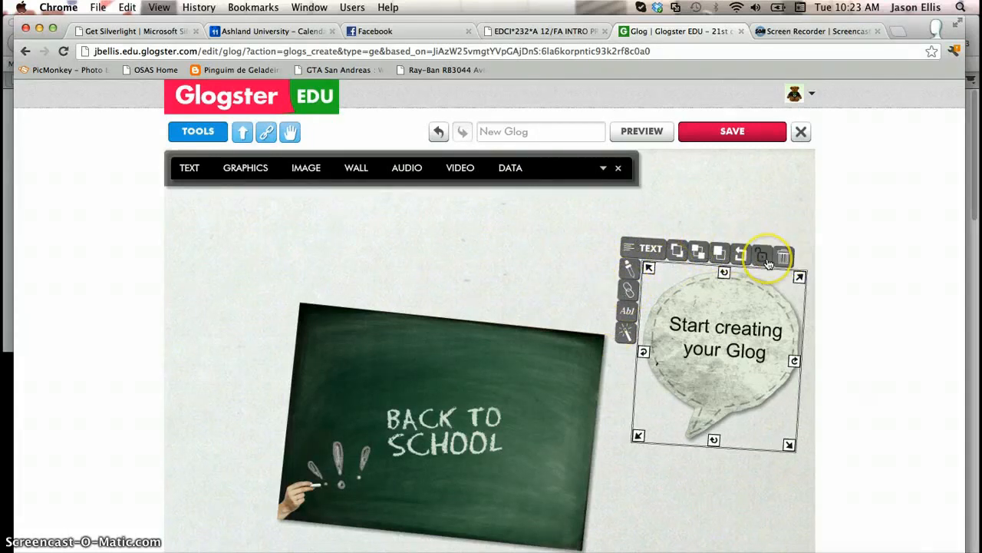
scroll(860, 227, "down", 10)
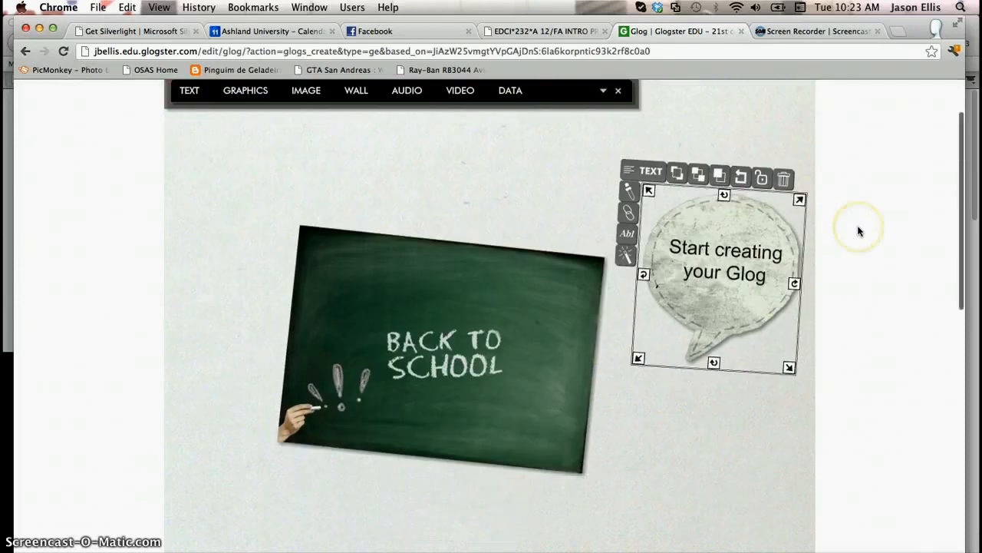
scroll(863, 229, "up", 10)
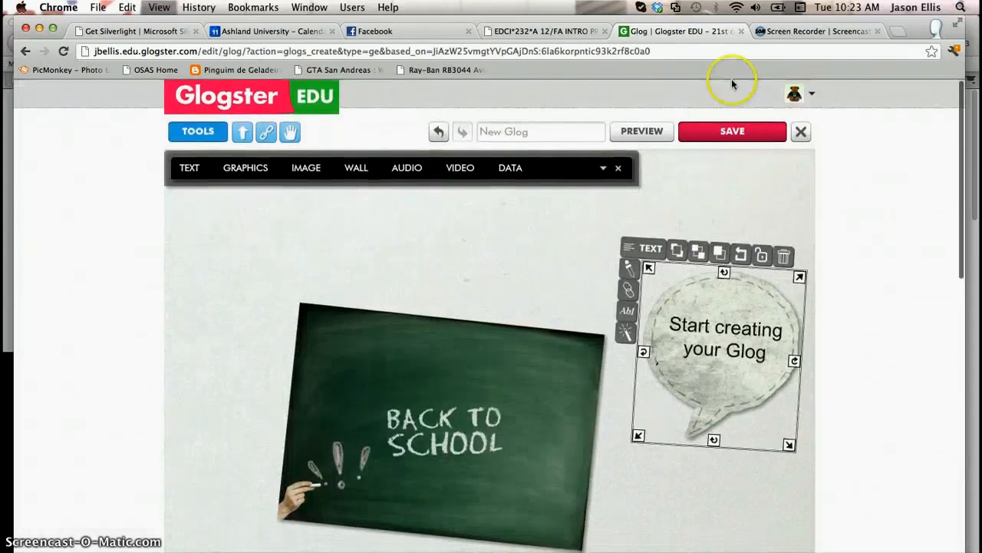
left_click(810, 31)
scroll(822, 226, "down", 5)
scroll(822, 221, "up", 5)
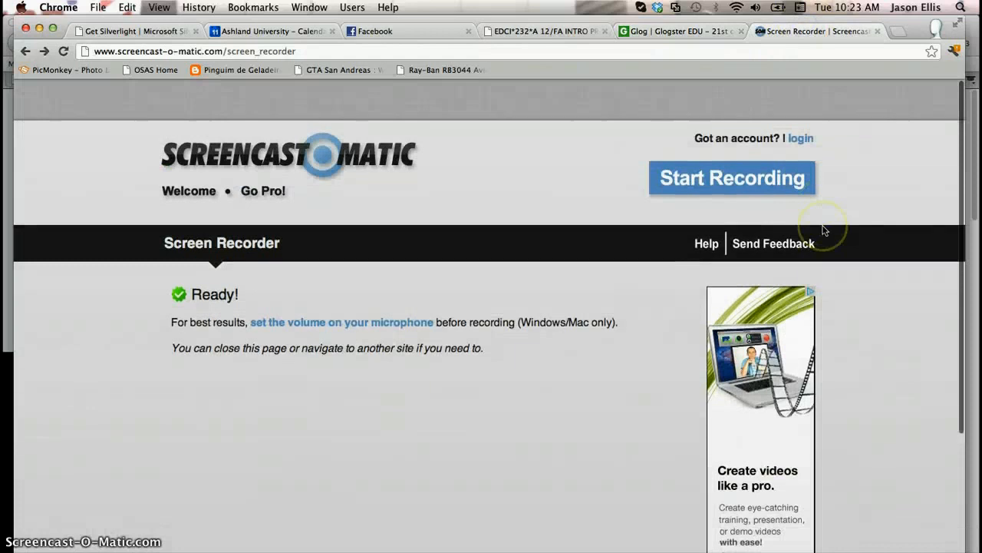
left_click(727, 38)
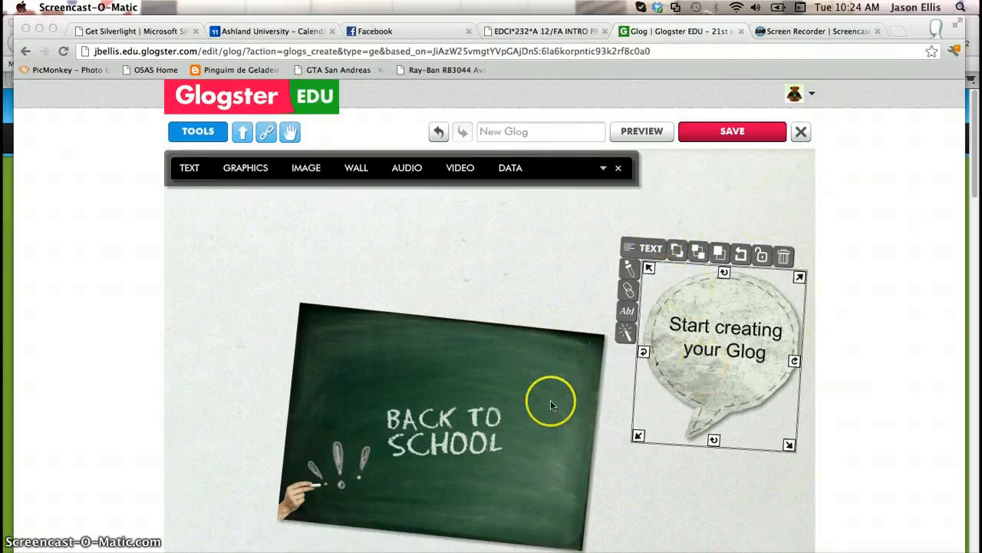
Delete the "Back to School" chalkboard image and the "Start creating your Glog" speech bubble from the canvas.
left_click(450, 412)
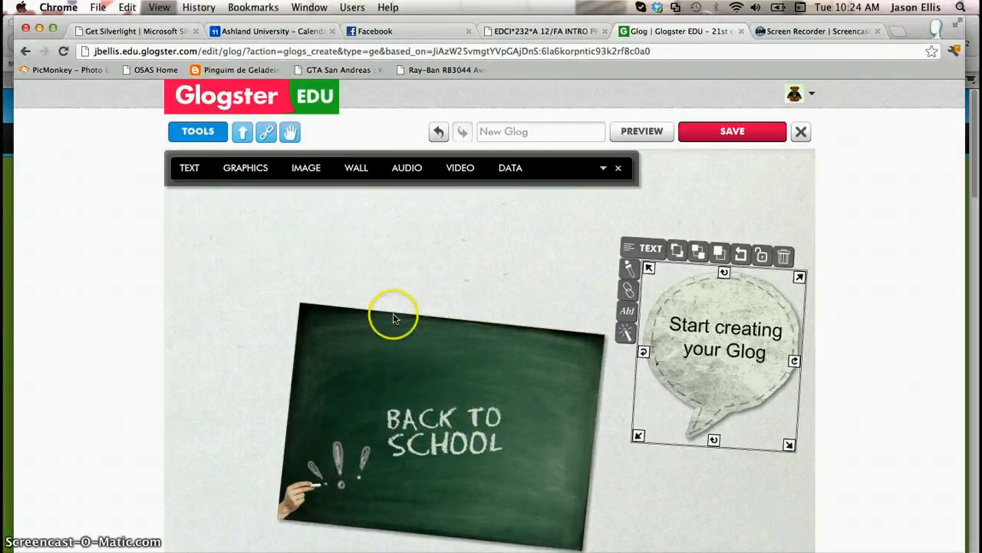
left_click_drag(440, 373, 394, 464)
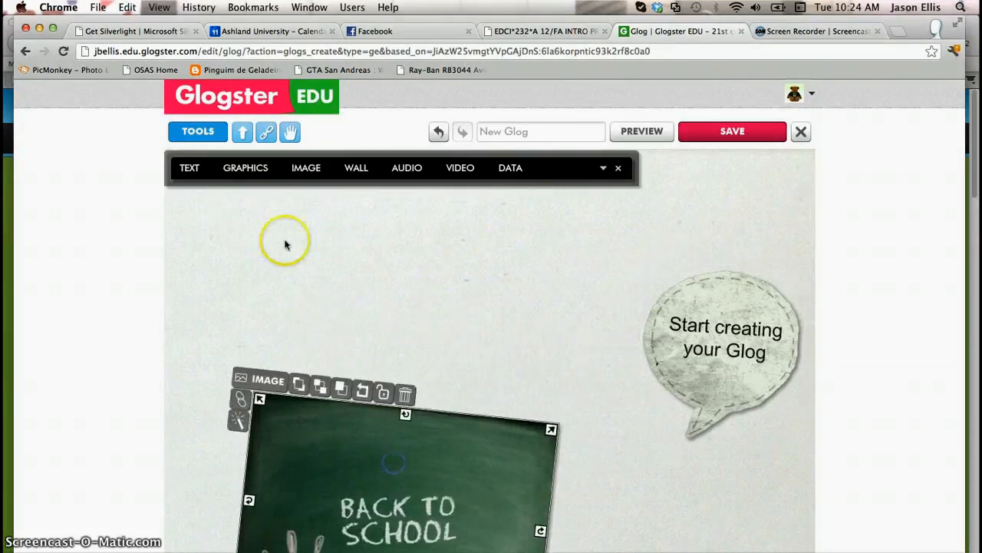
left_click(407, 394)
left_click(727, 315)
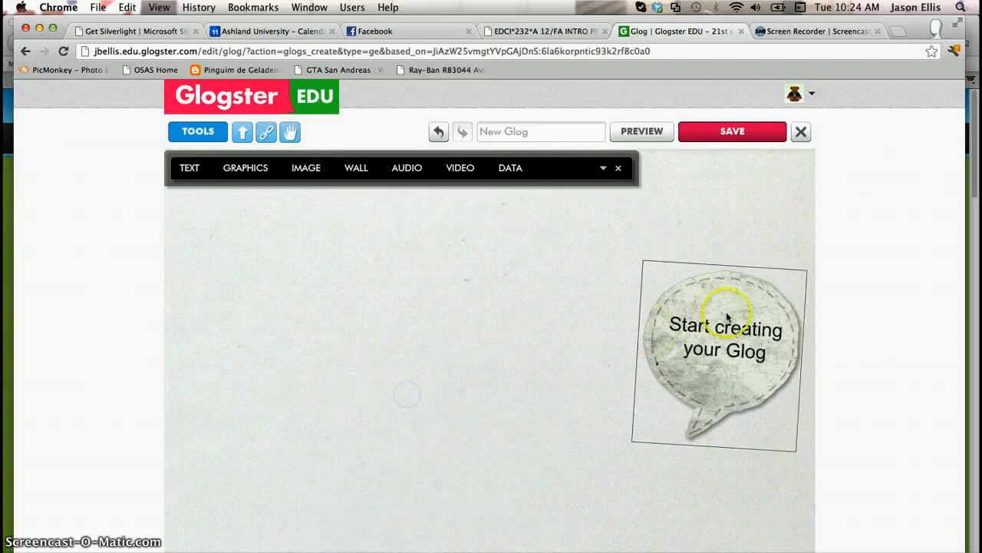
left_click(785, 255)
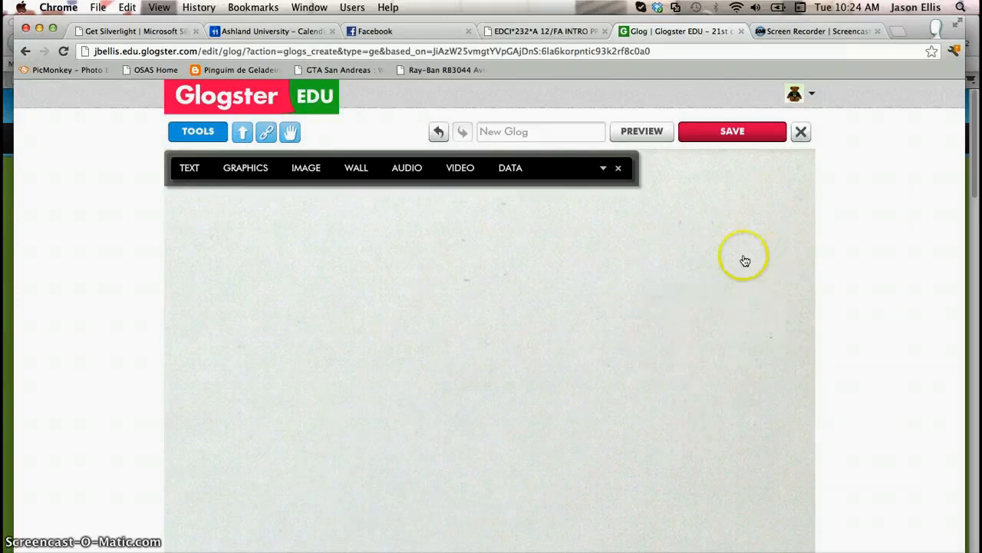
Insert the tall blue hand-drawn speech bubble from the Start category of text designs.
left_click(192, 173)
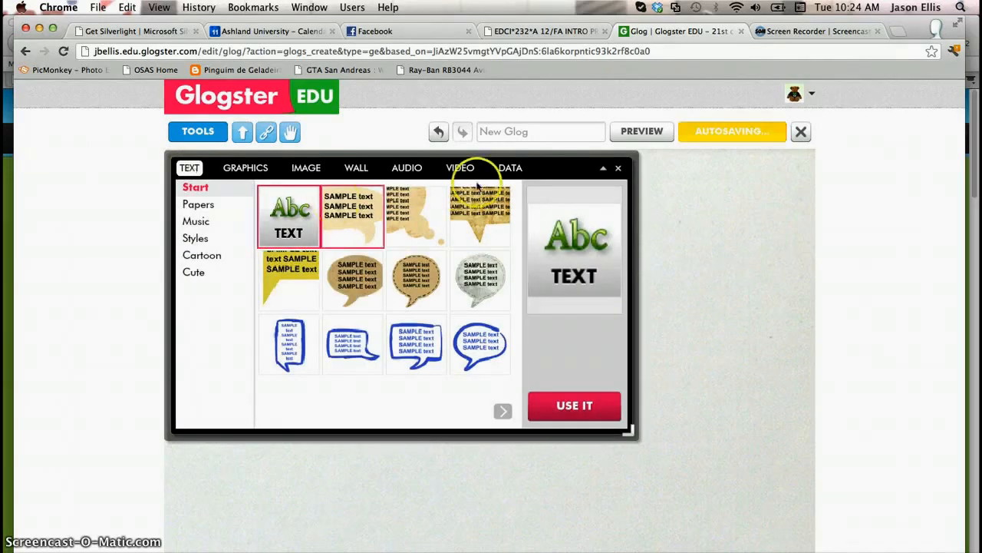
left_click(491, 285)
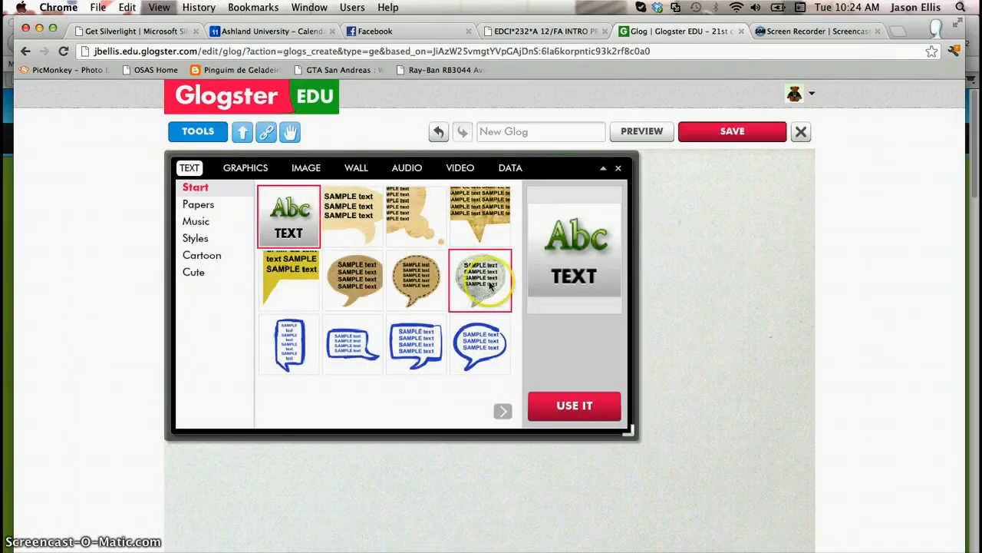
left_click(289, 352)
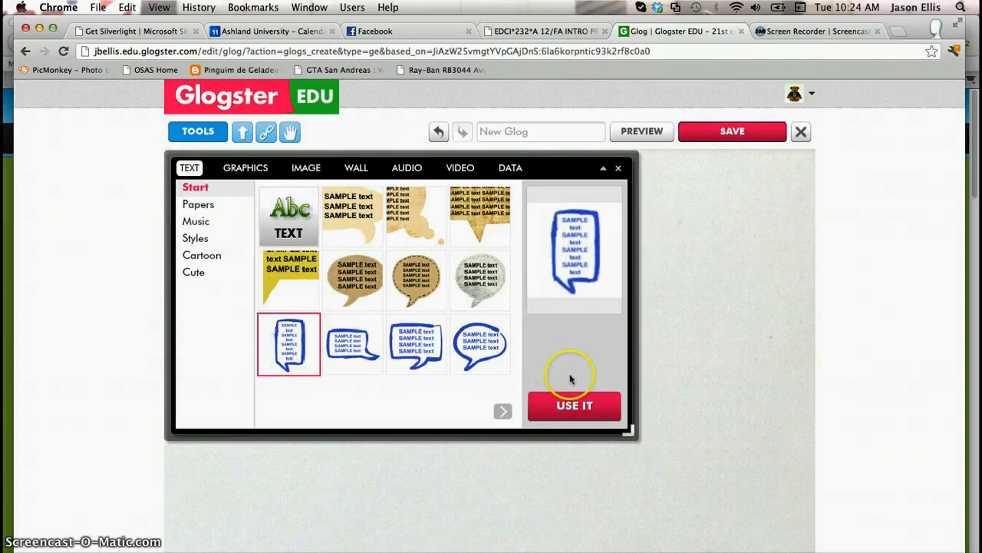
left_click(576, 405)
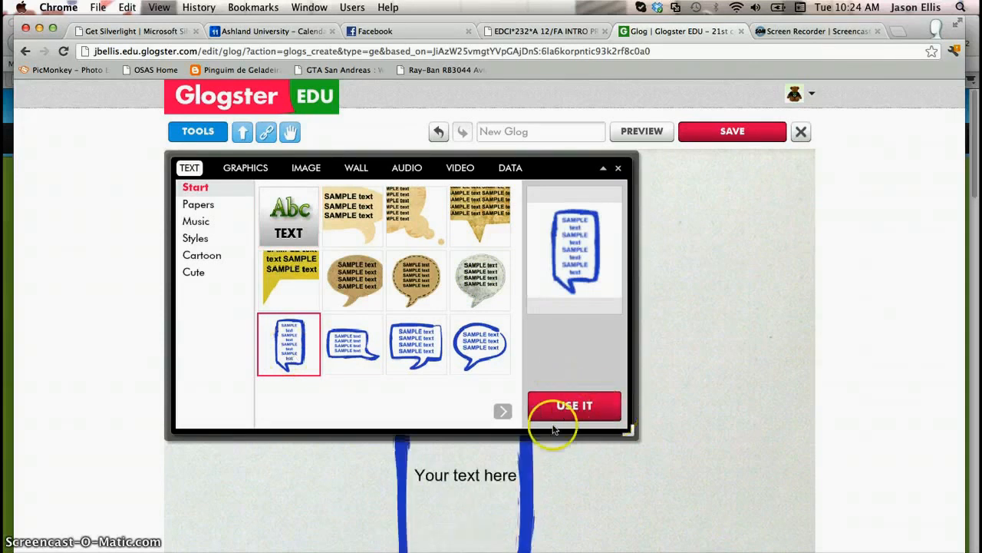
Move the blue speech bubble to the upper-left area of the glog canvas.
left_click(619, 169)
left_click_drag(524, 450, 297, 262)
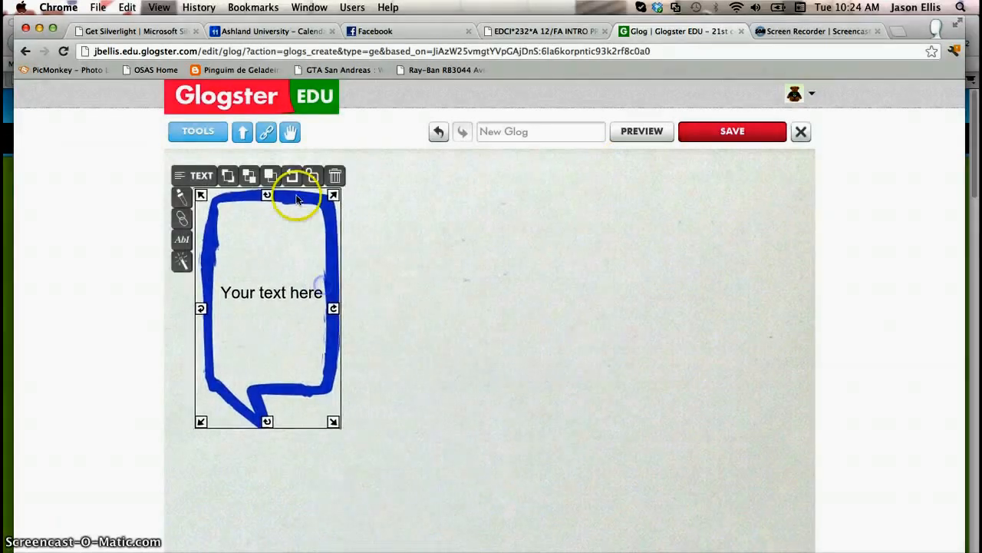
left_click(422, 216)
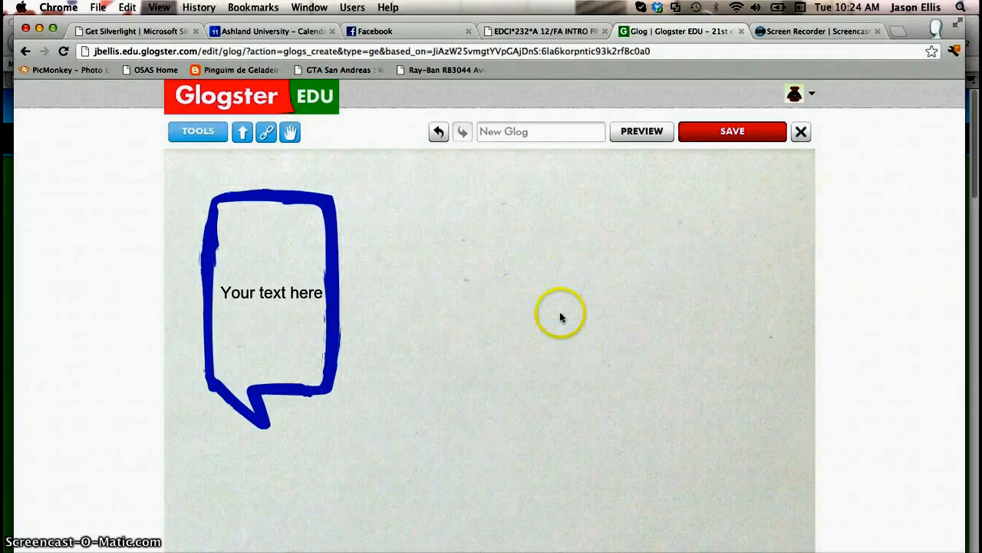
left_click(208, 291)
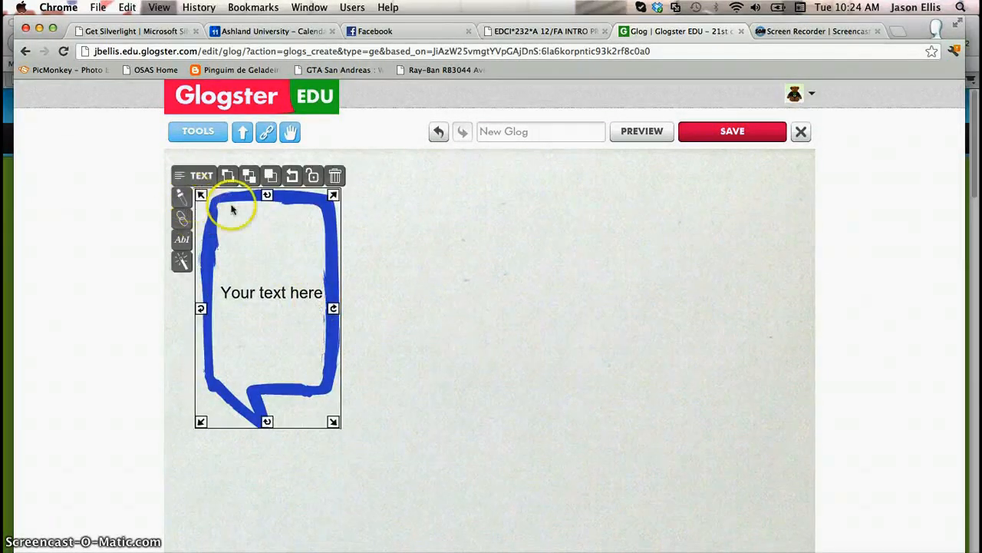
Browse the Papers, Styles, Cartoon and Cute text designs, including further pages of the Cute category.
left_click(191, 133)
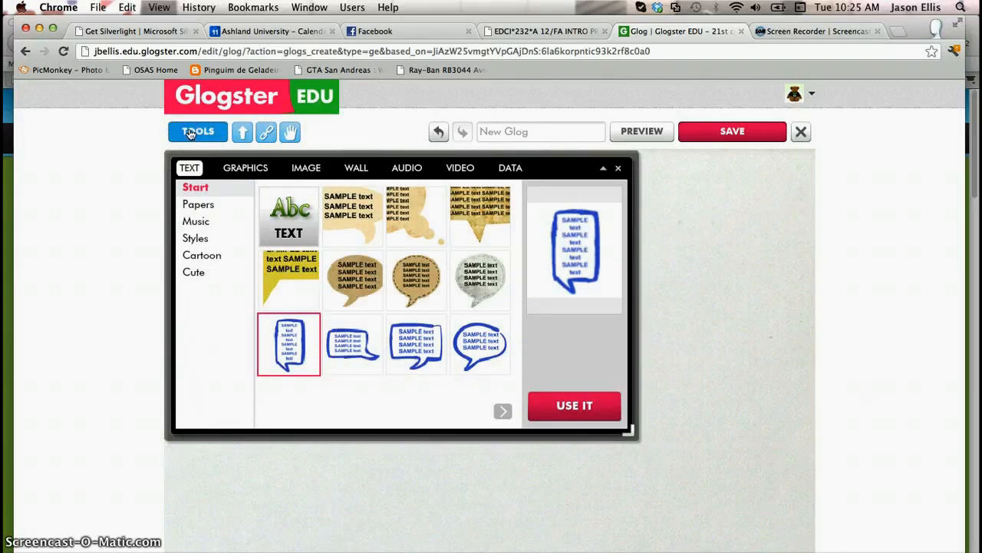
left_click(196, 205)
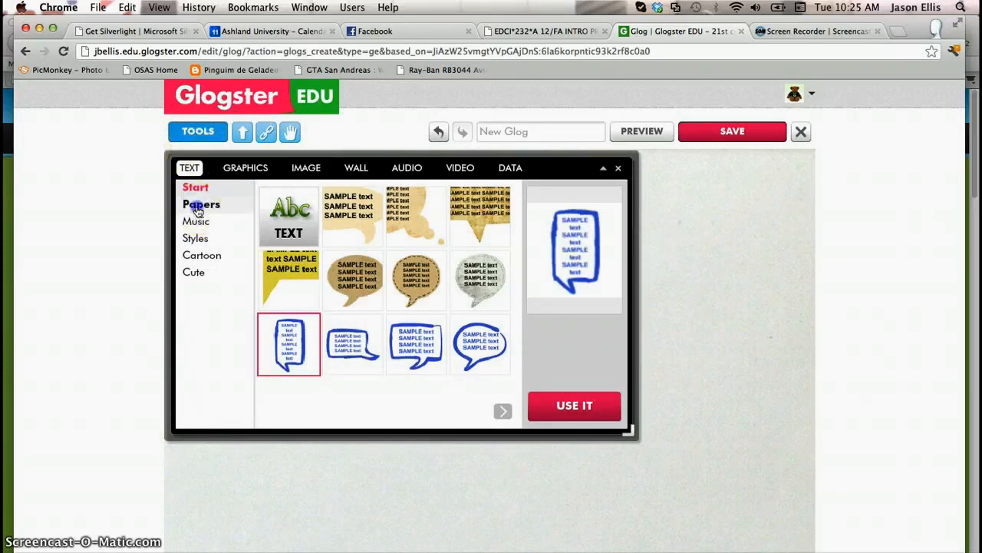
left_click(195, 238)
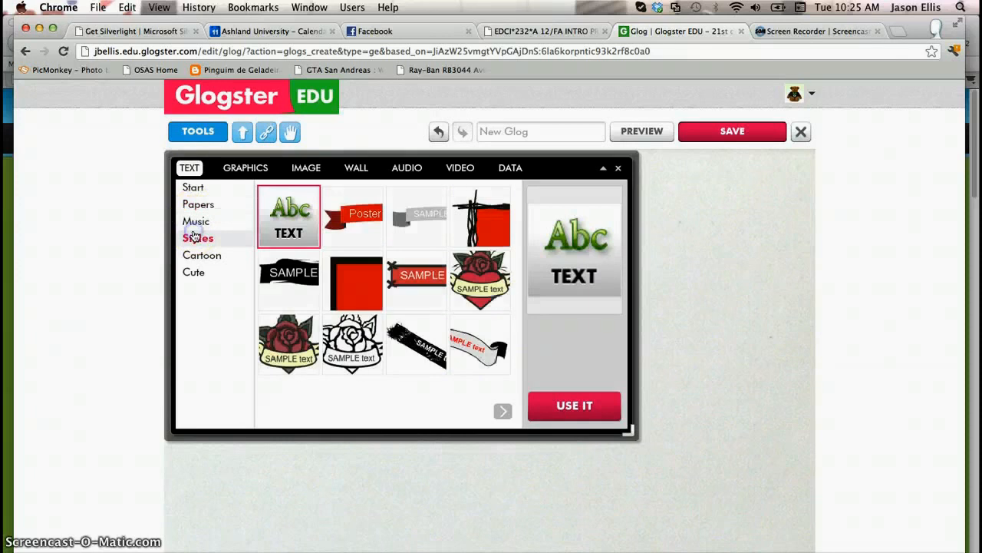
left_click(194, 256)
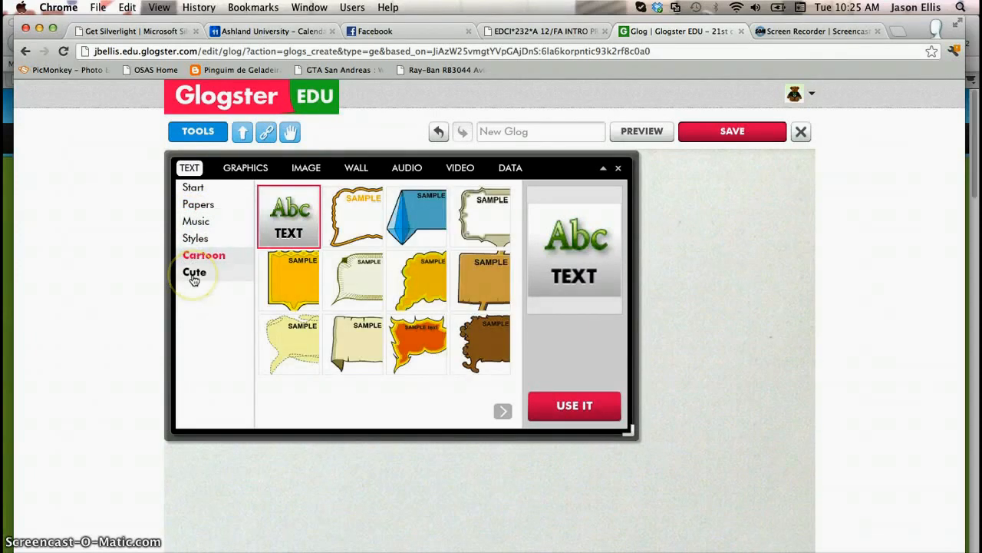
left_click(193, 275)
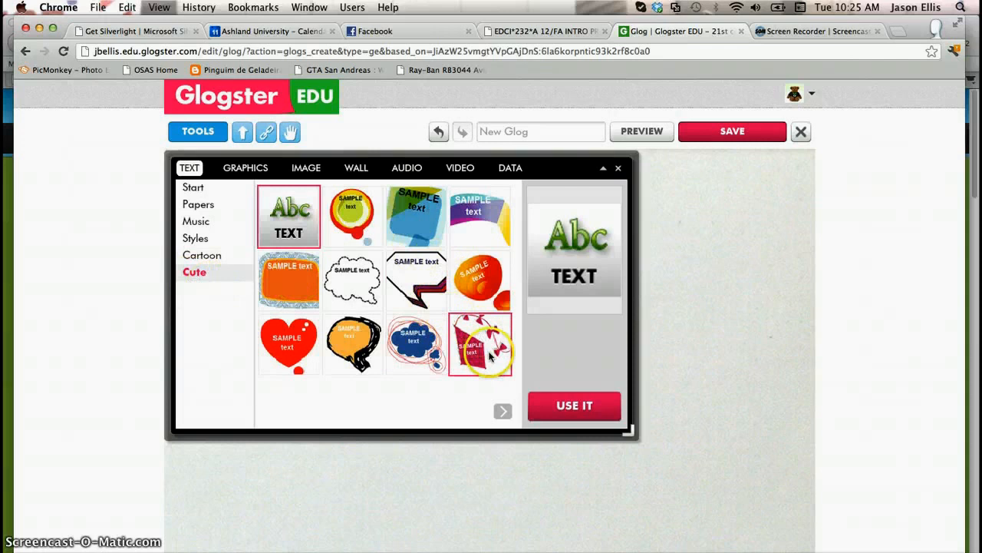
left_click(503, 412)
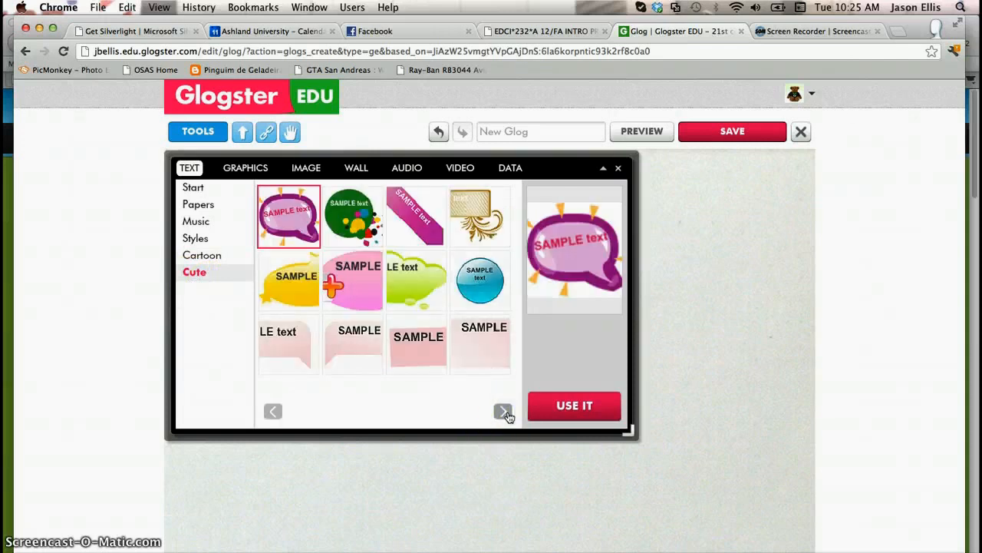
left_click(505, 412)
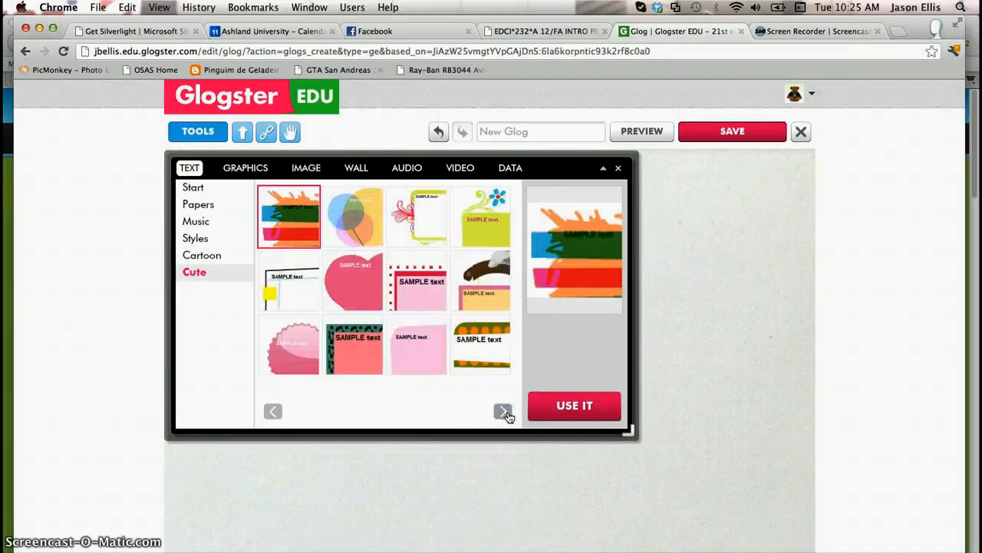
left_click(618, 169)
Replace the placeholder text in the blue speech bubble with "Type your text in here.".
left_click(296, 290)
left_click(275, 295)
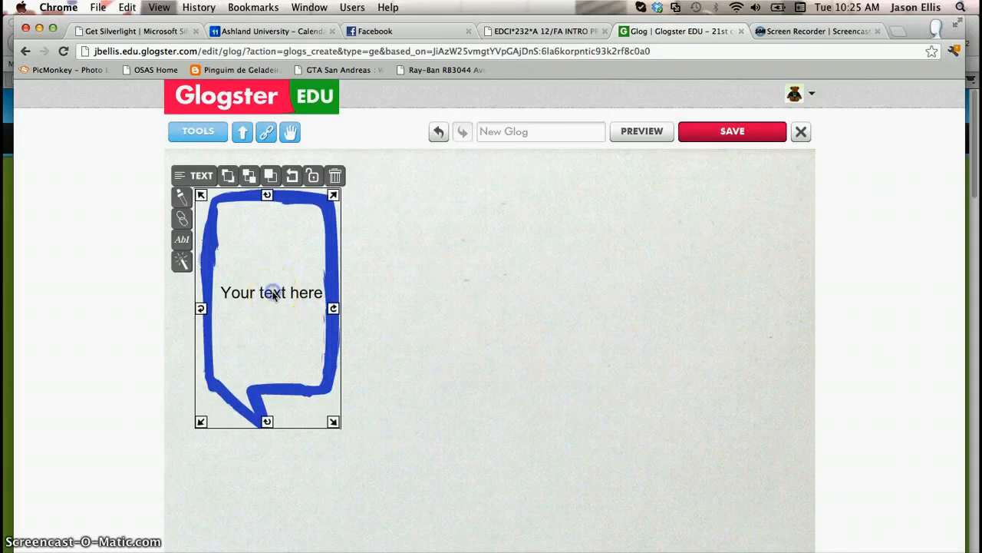
left_click(456, 296)
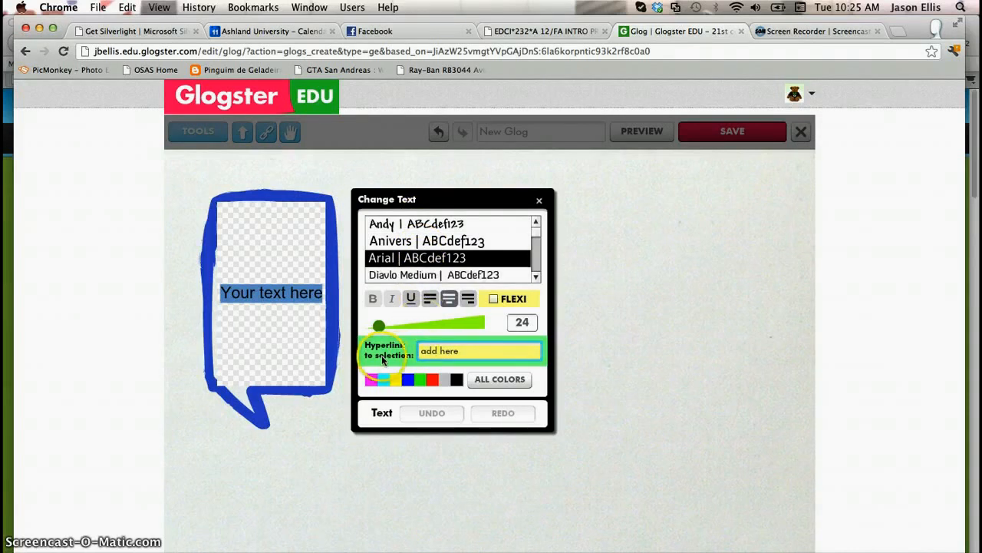
left_click(431, 355)
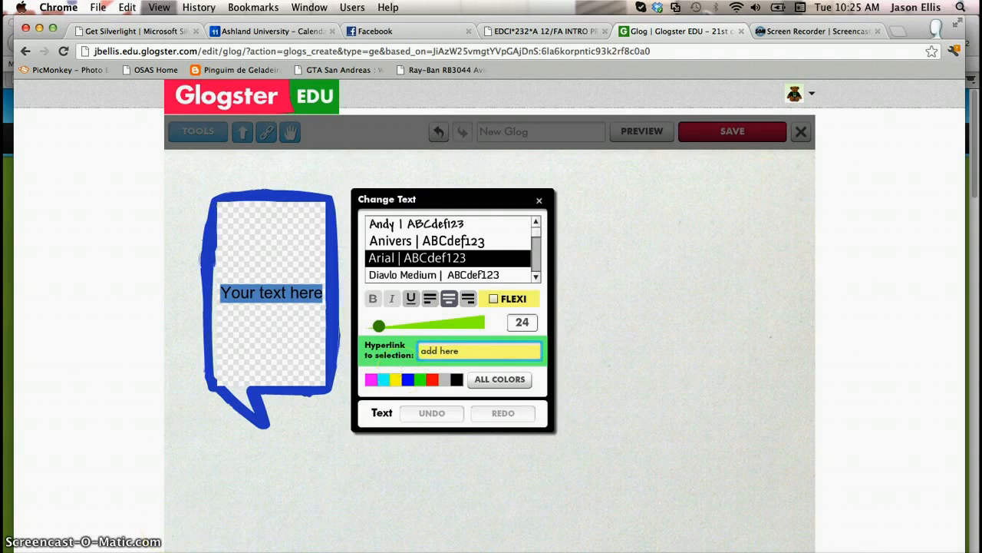
left_click(241, 324)
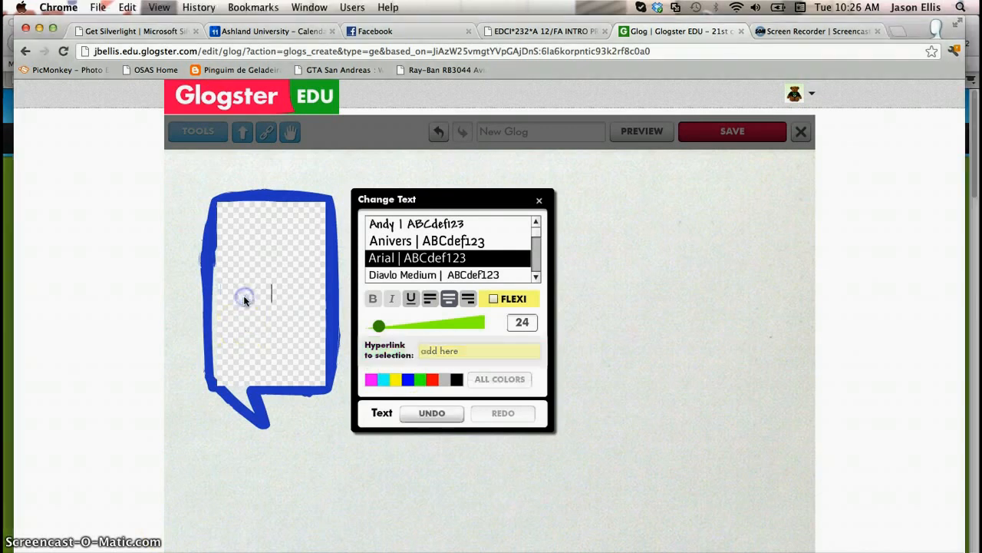
left_click(323, 280)
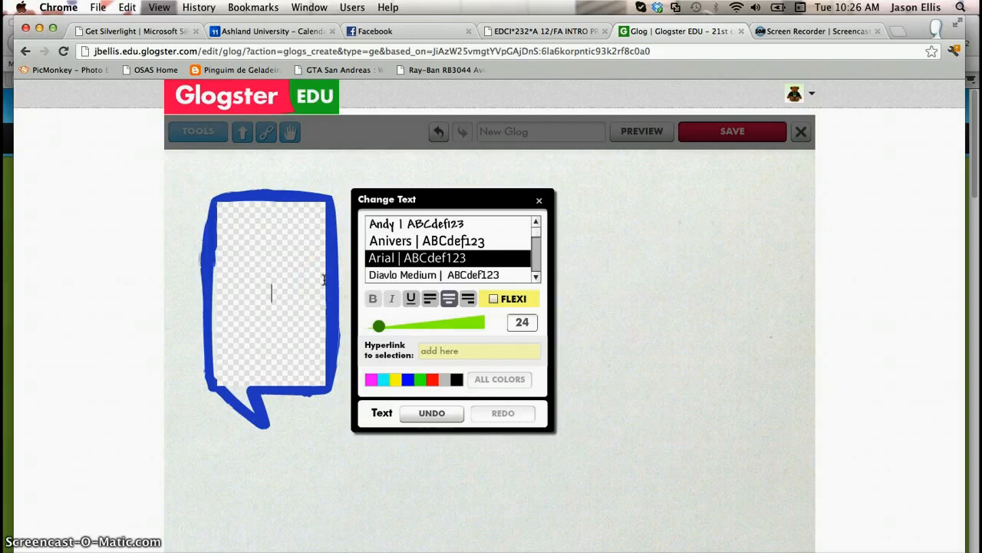
left_click(316, 244)
left_click(284, 297)
type("Type your t")
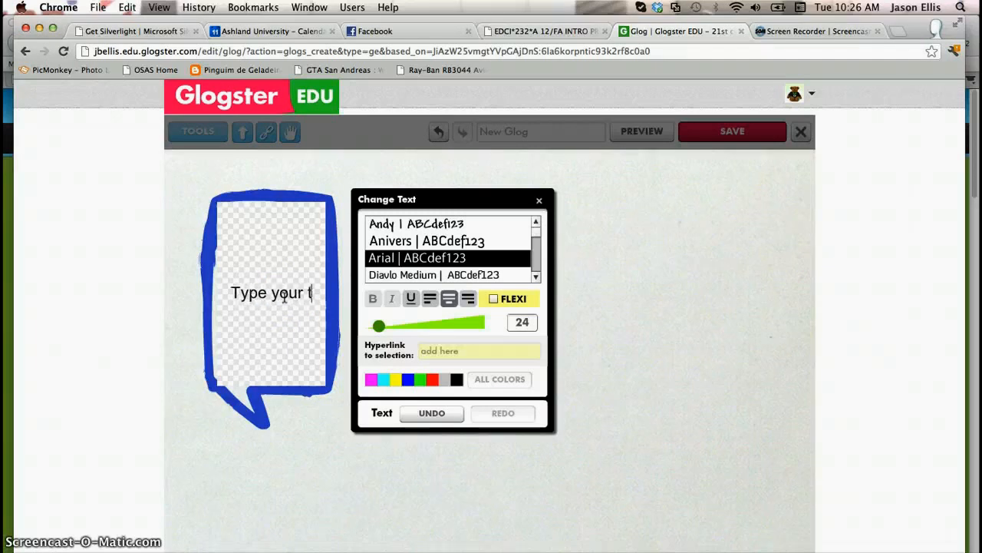
type("ext in")
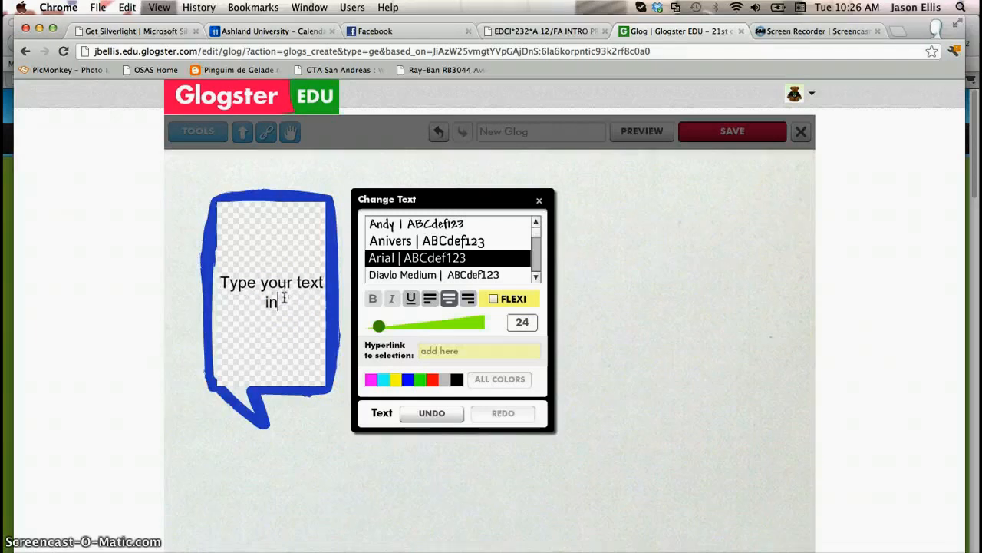
type(" here")
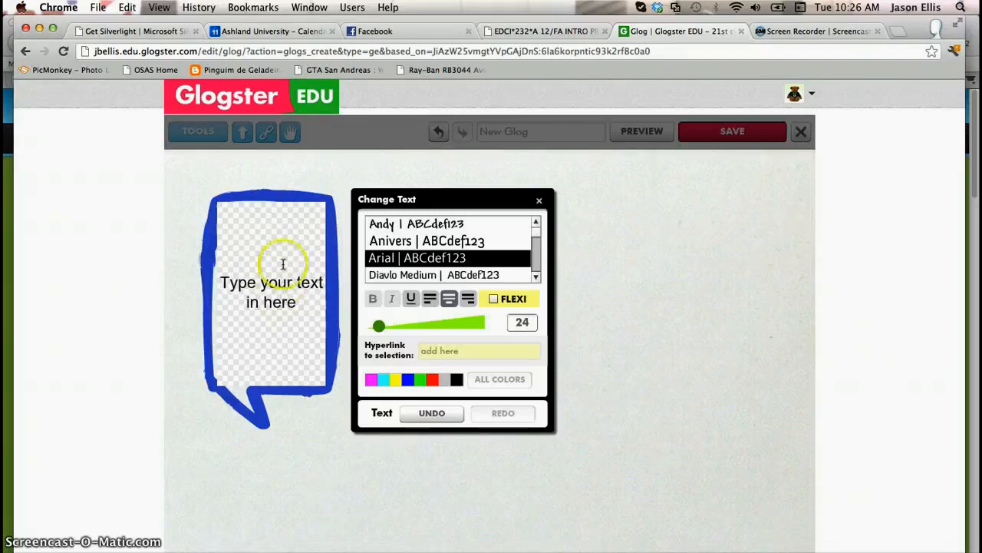
type(".")
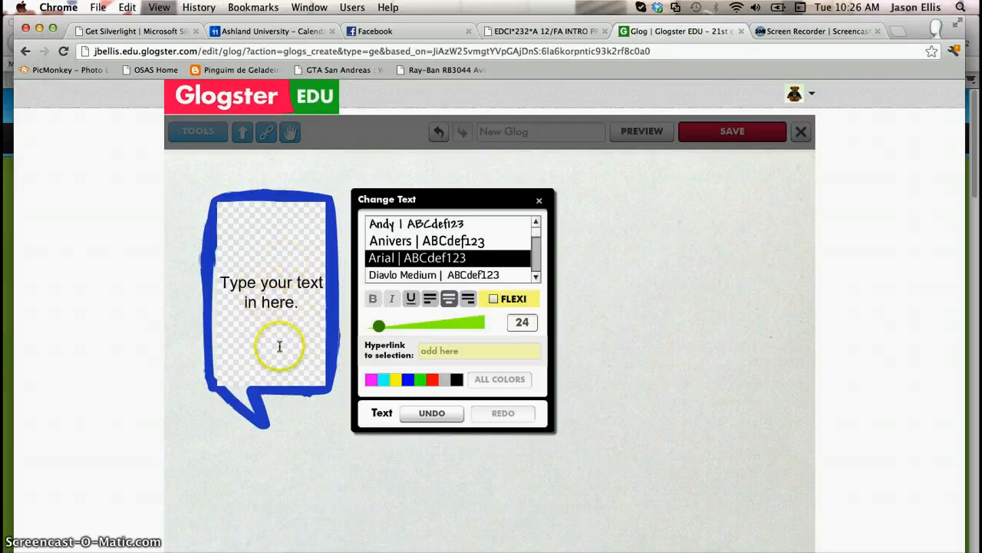
Replace the text in the blue speech bubble with the heading "Introduction" and start a new line below it.
left_click_drag(301, 304, 221, 284)
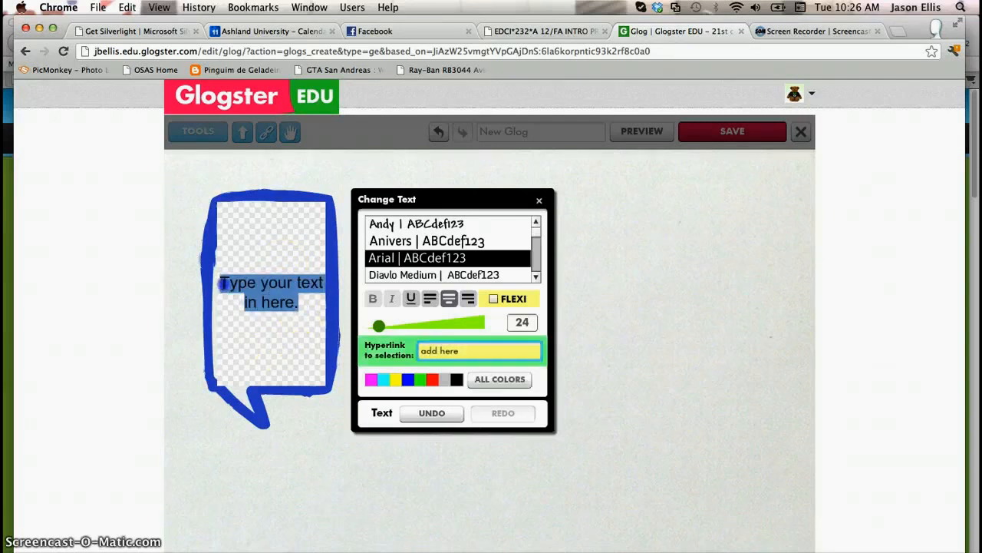
type("Intro")
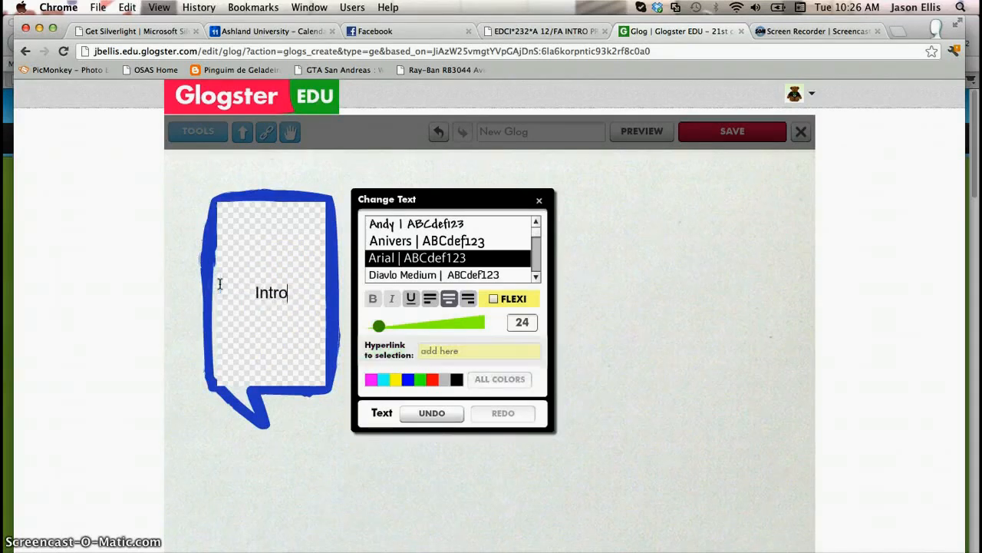
type("duction")
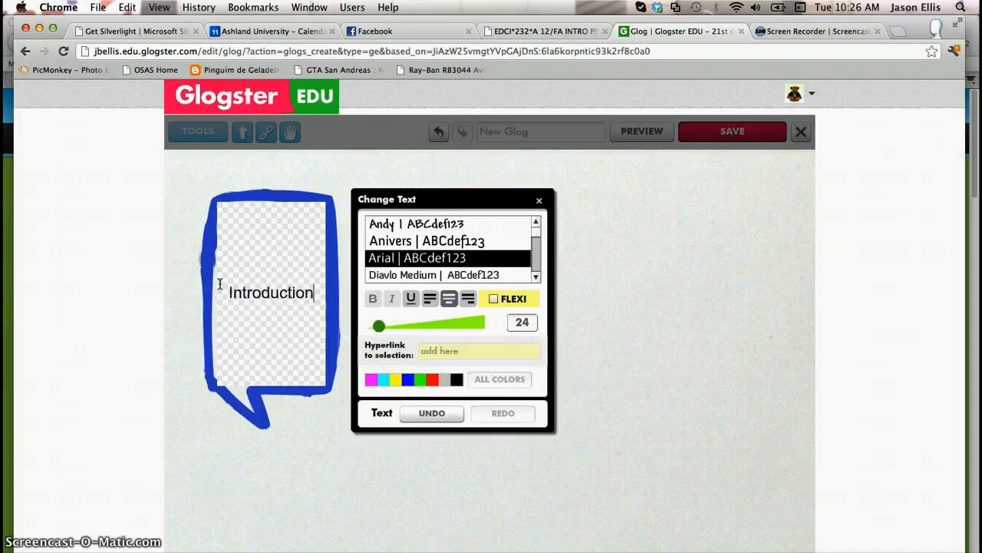
key("Return")
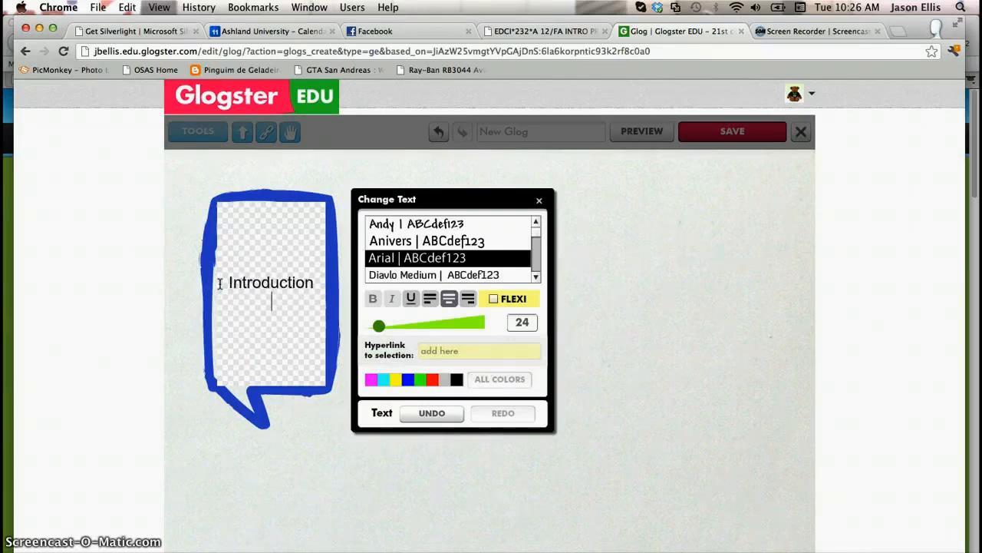
Left-align the empty line below the heading and try setting its font size to 18.
right_click(427, 295)
left_click(431, 301)
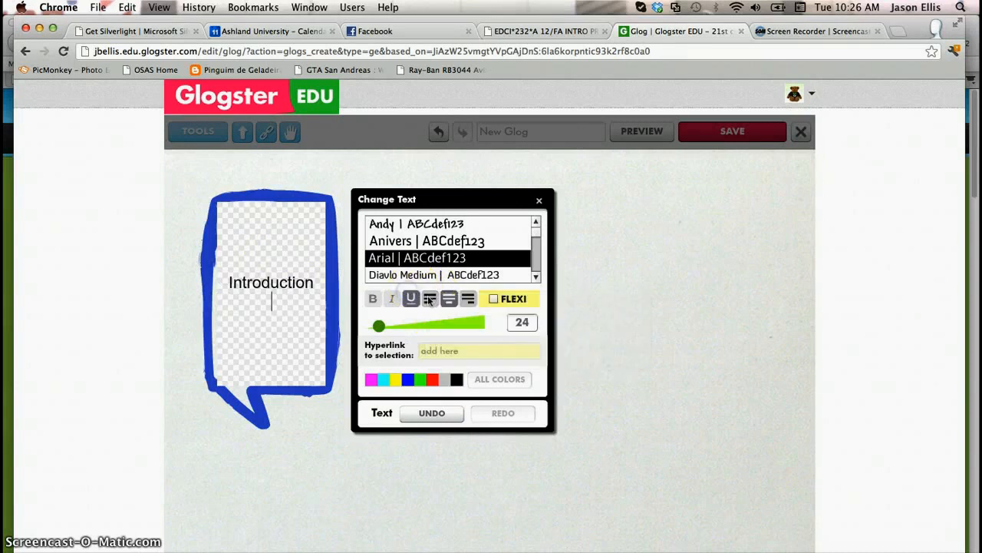
left_click(432, 298)
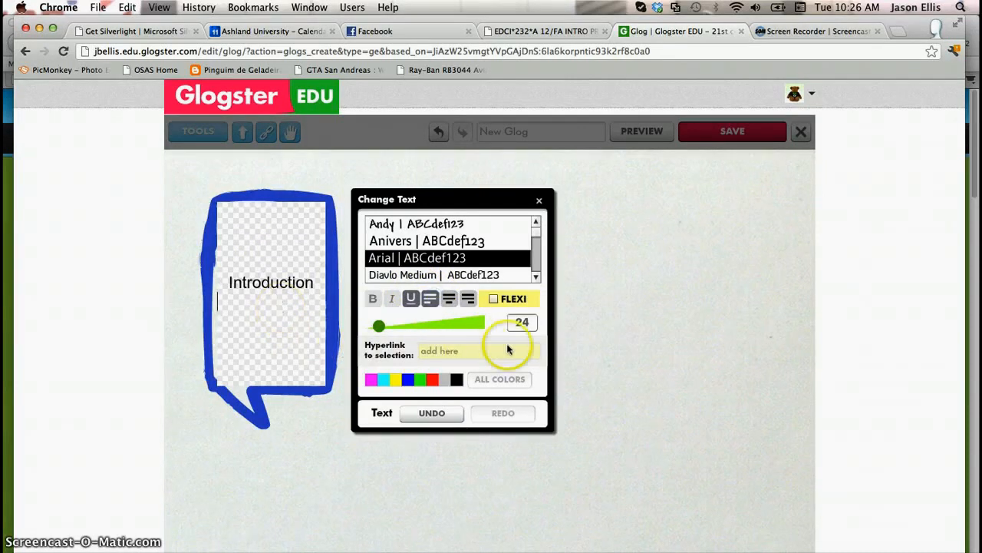
left_click(528, 321)
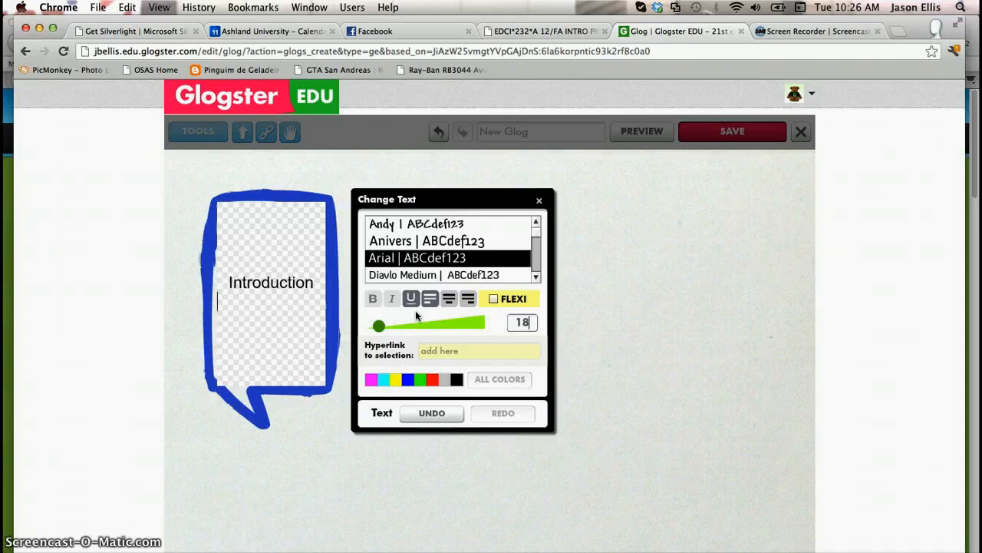
Enter "Your goal in this WebQuest is to be a researcher of the past or a family historian." below the heading.
left_click(241, 302)
type("You")
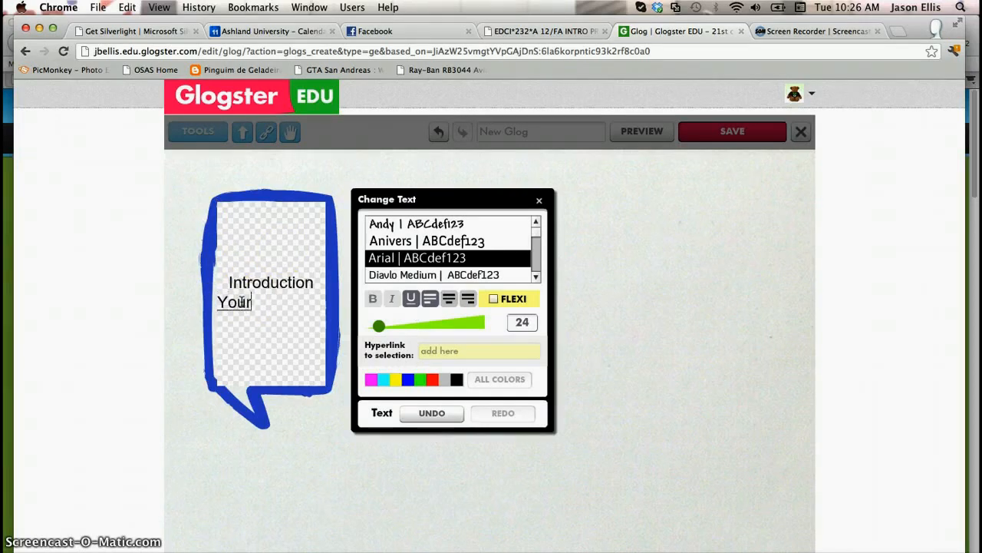
type("r goal in")
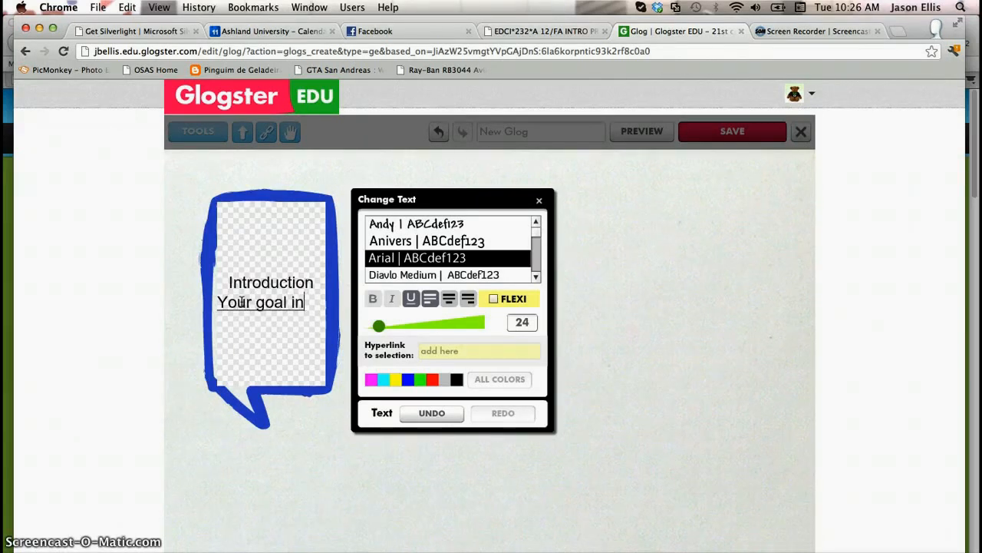
type(" this web")
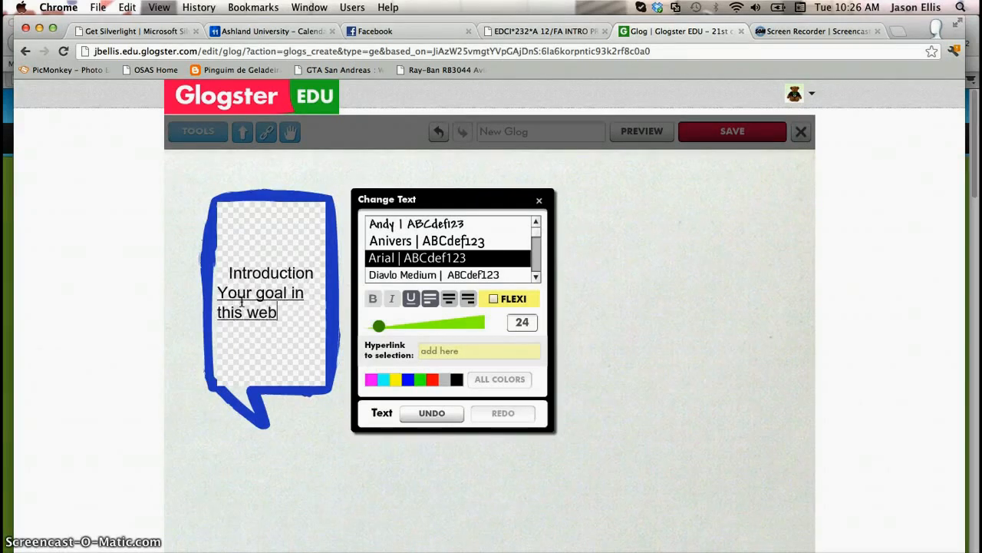
type("quest")
key("BackSpace")
key("BackSpace")
key("BackSpace")
type("WebQuest")
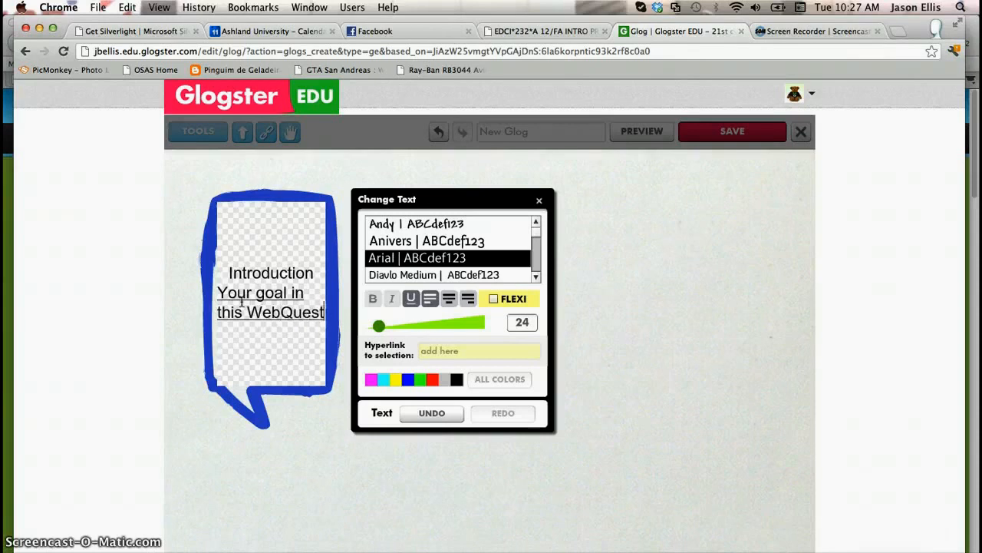
type(" is to")
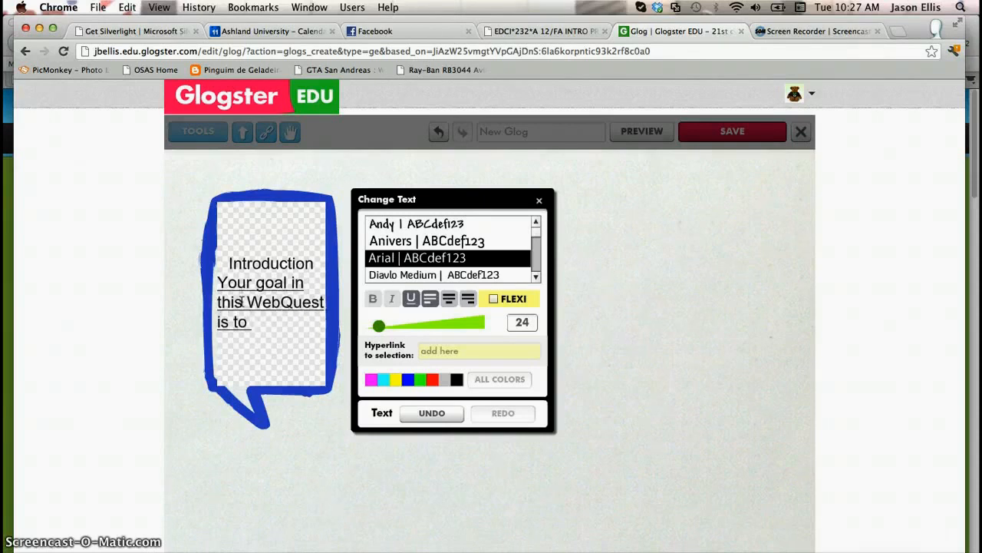
type(" be a rese")
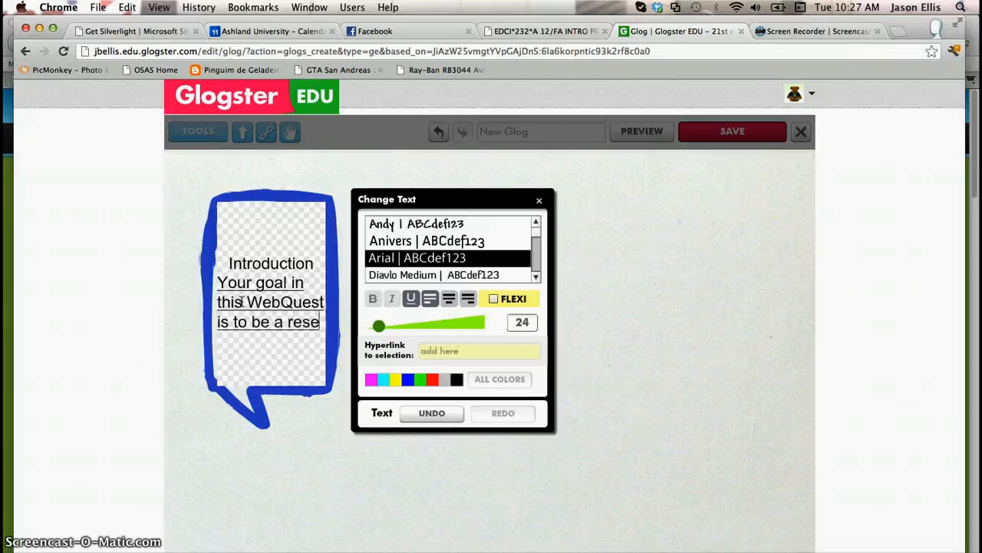
type("archer of the")
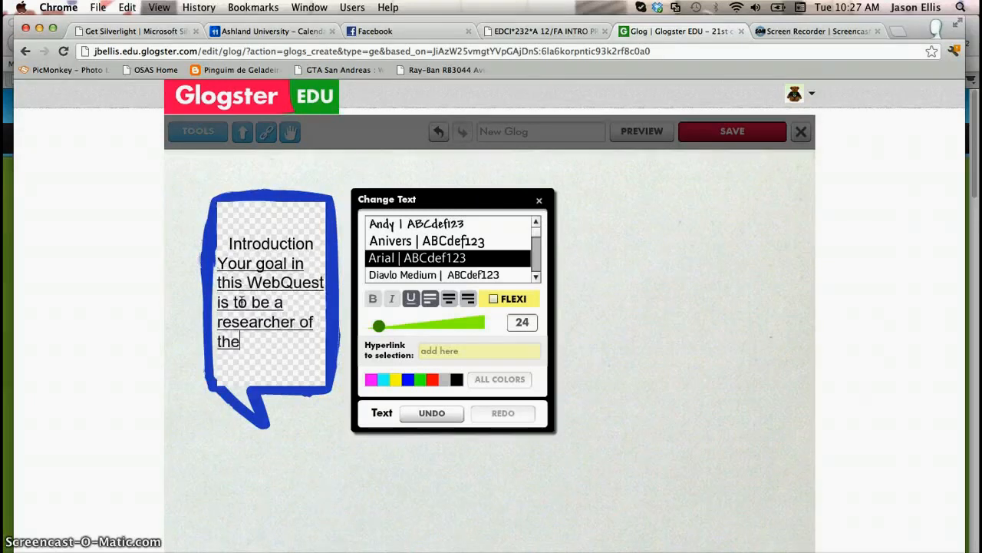
type(" past or a ")
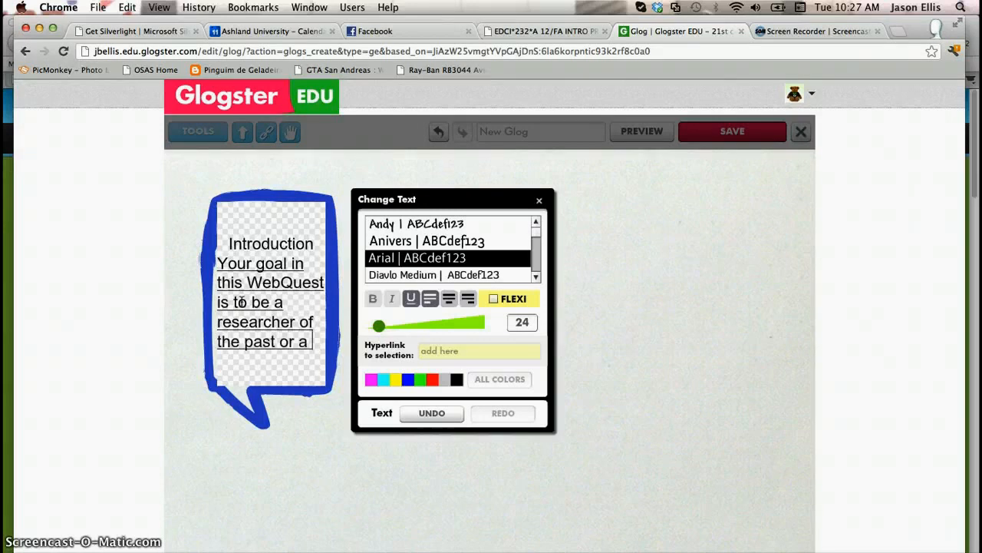
type("family h")
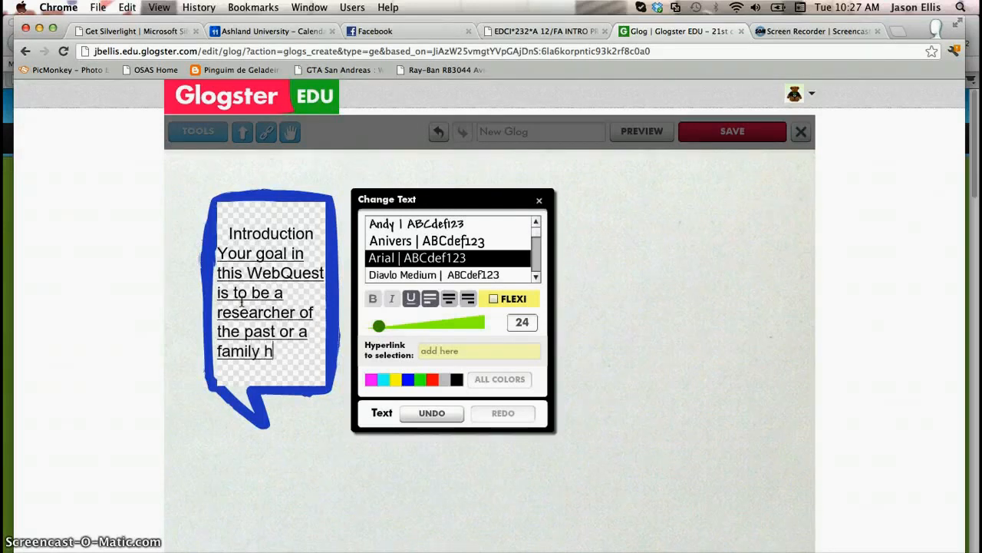
type("istoria")
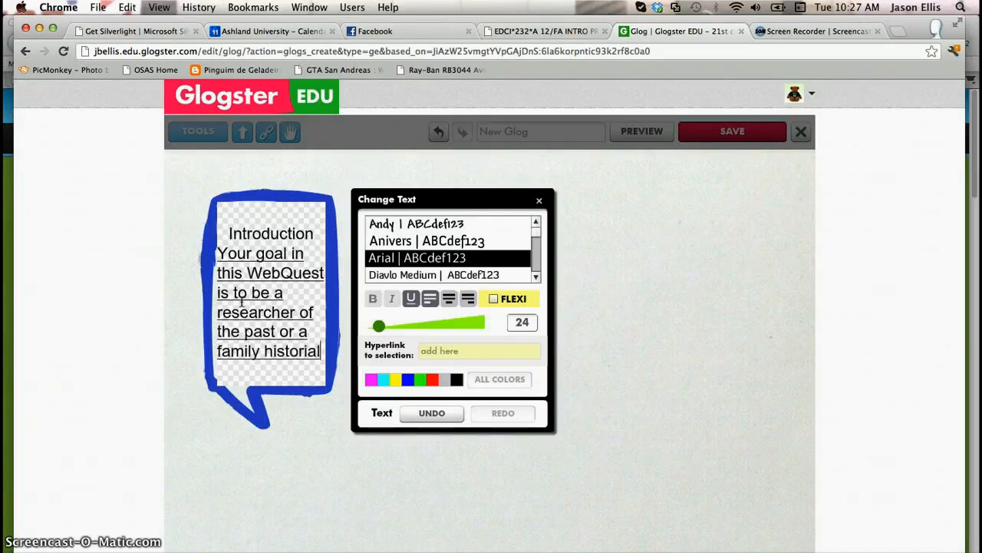
type("n")
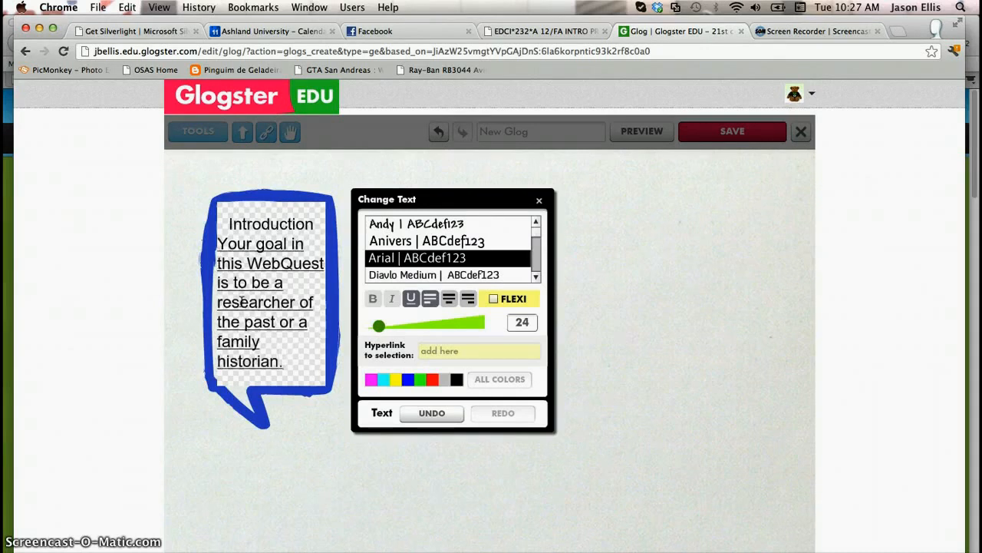
type(".")
Remove the underline from the body text below the heading and reduce its font size to 16.
left_click_drag(286, 362, 280, 362)
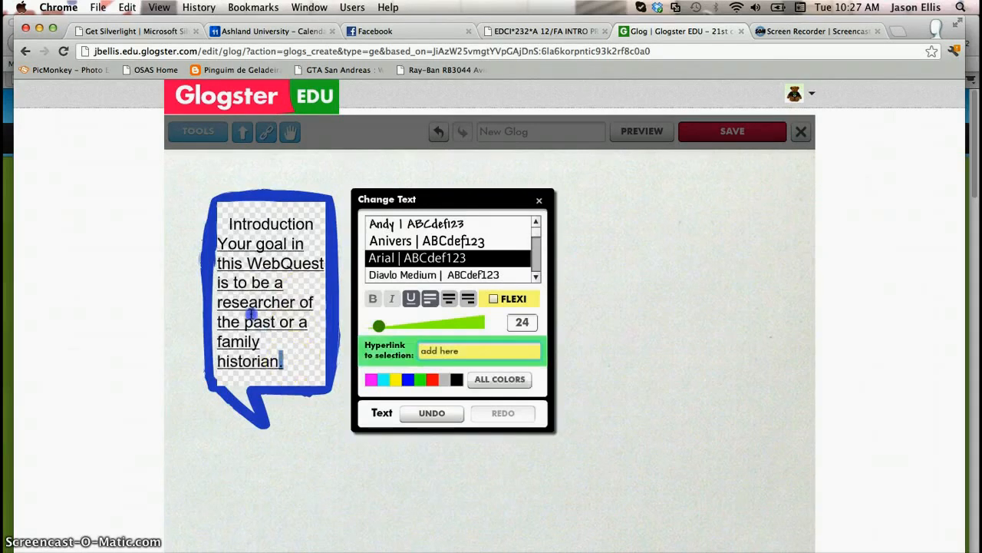
left_click_drag(250, 313, 214, 244)
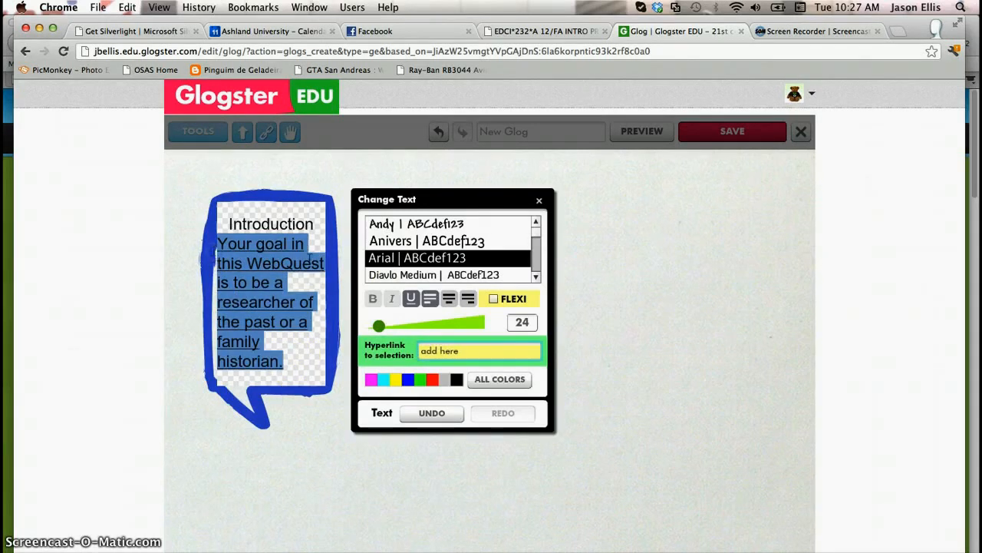
left_click(411, 299)
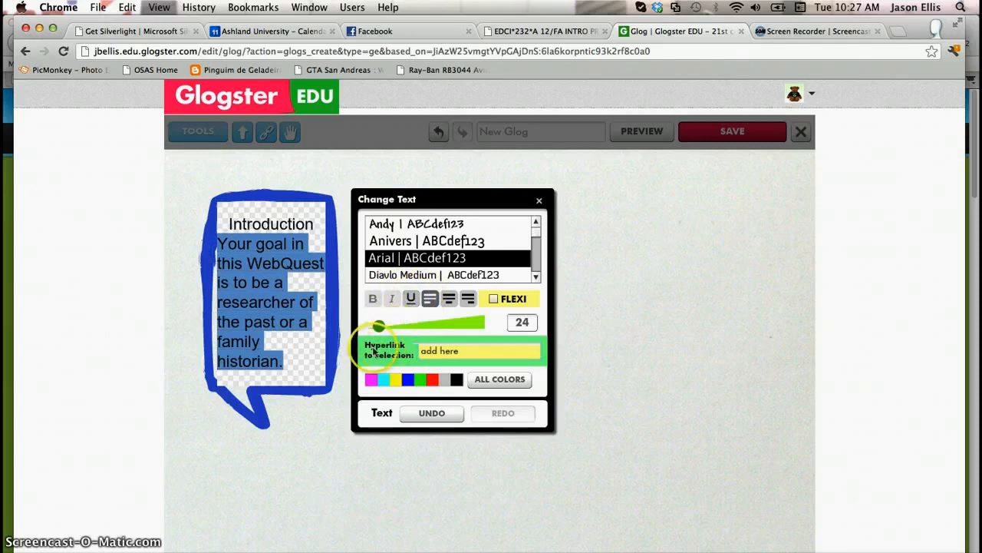
mouse_move(379, 328)
left_mouse_down()
mouse_move(362, 329)
mouse_move(375, 326)
left_mouse_up()
Left-align the "Introduction" heading and colour it blue.
left_click_drag(230, 266, 311, 268)
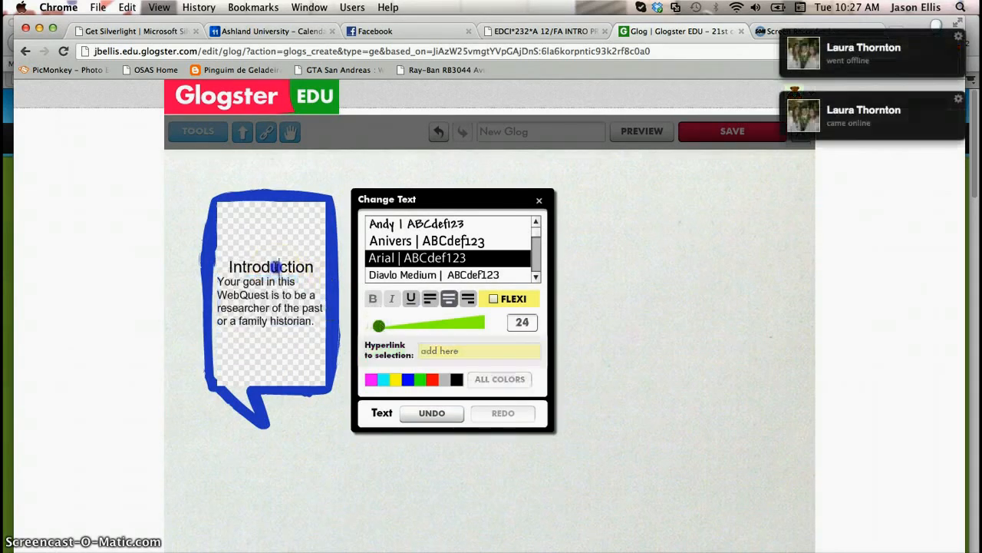
left_click(430, 297)
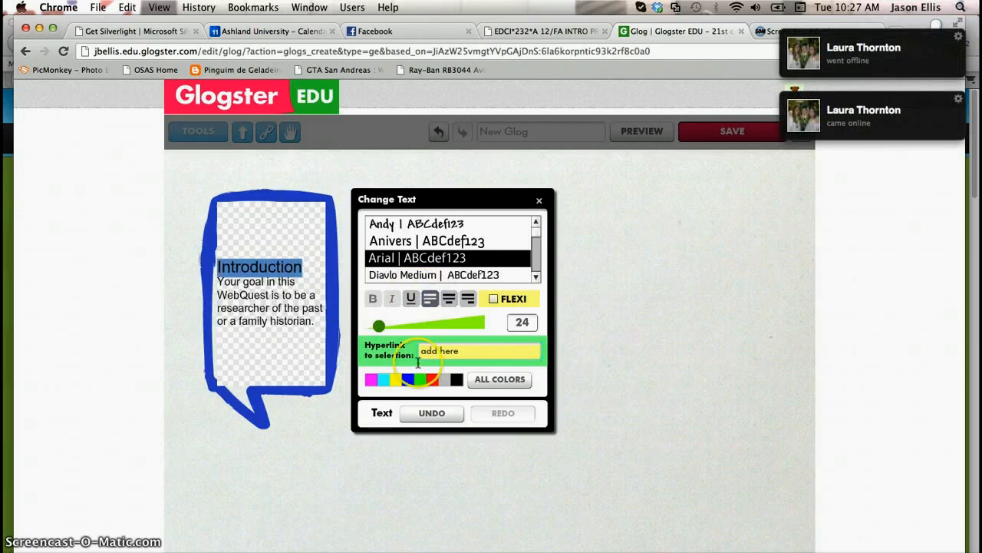
left_click(420, 377)
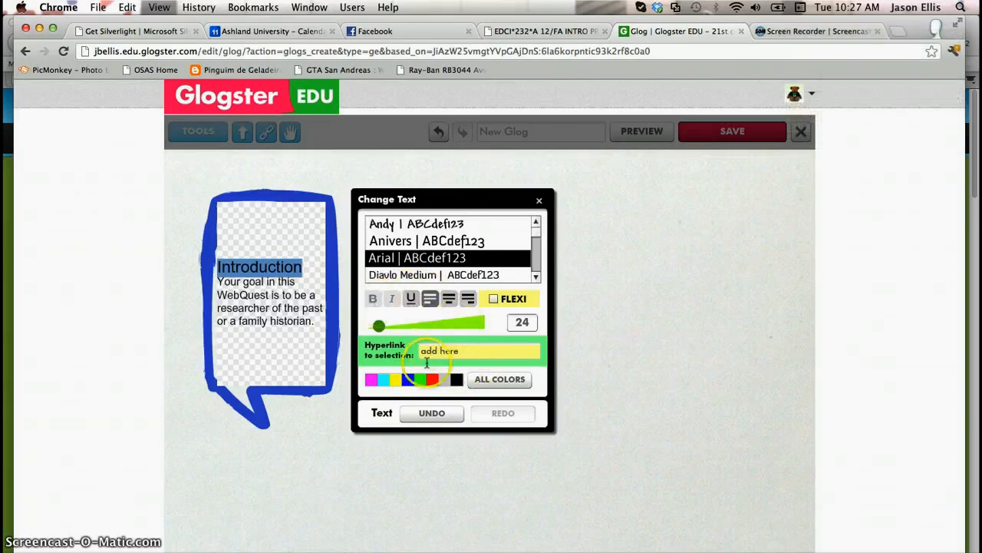
left_click(408, 379)
Add a blank line between the "Introduction" heading and the body text, and finish editing the speech bubble.
left_click(307, 276)
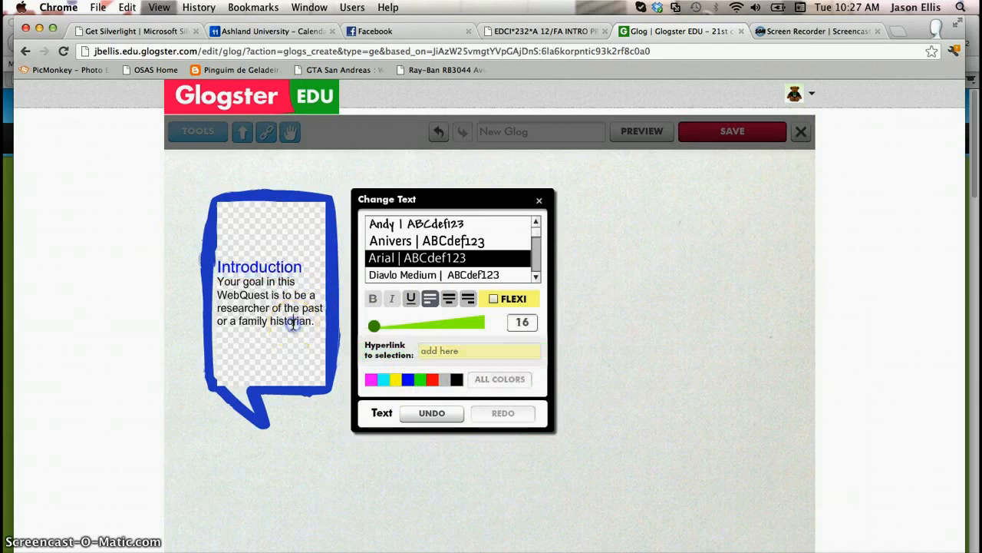
key("Return")
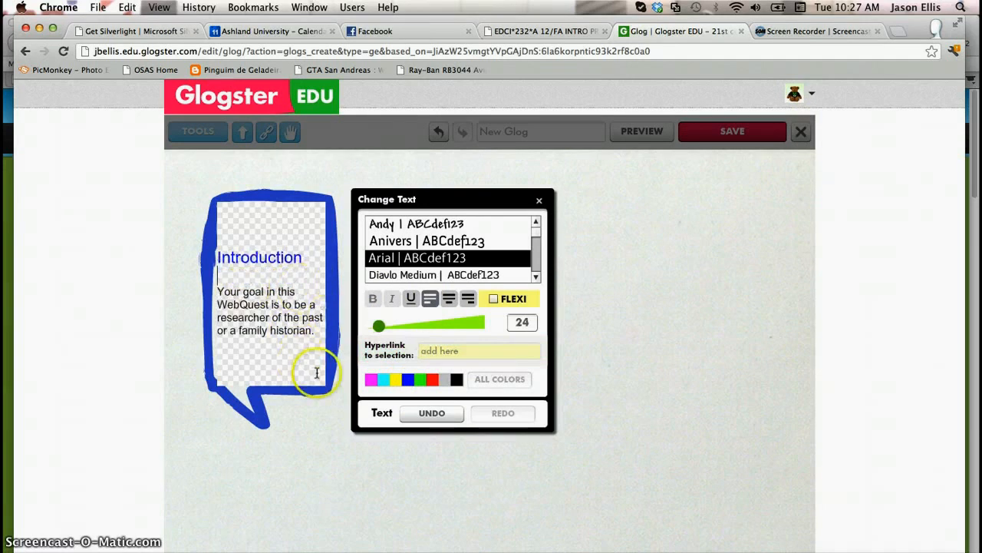
left_click(539, 201)
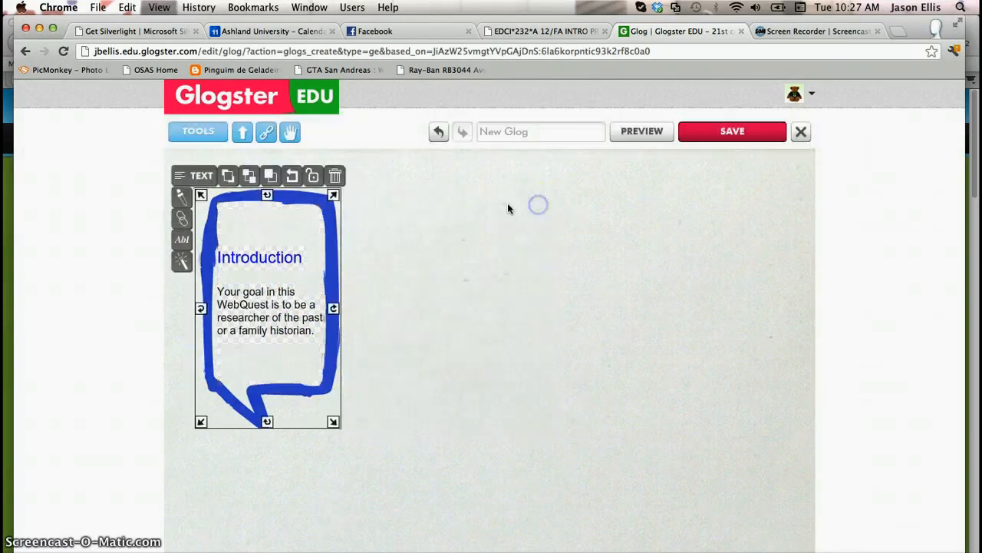
left_click(451, 376)
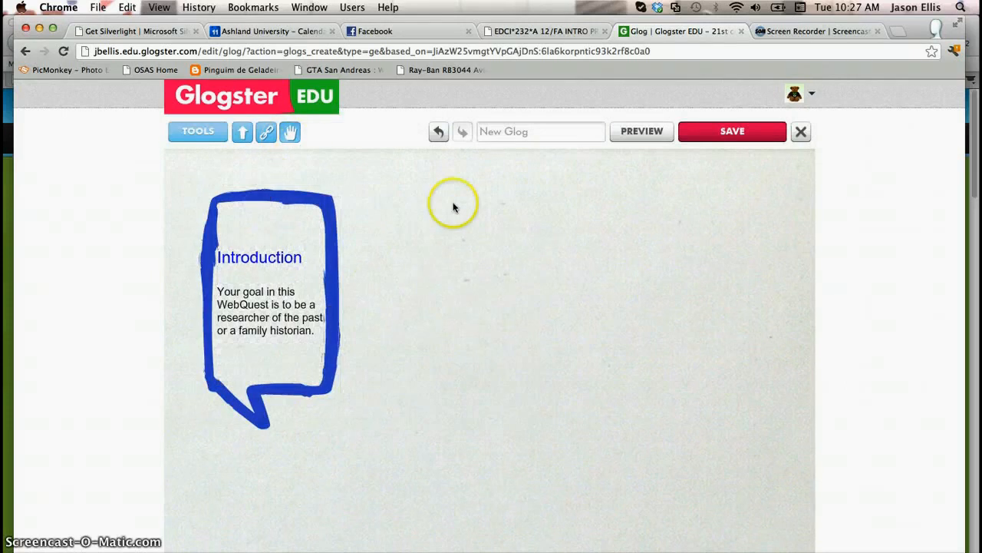
Insert the plain "Abc TEXT" text object from the text designs into the glog.
left_click(205, 136)
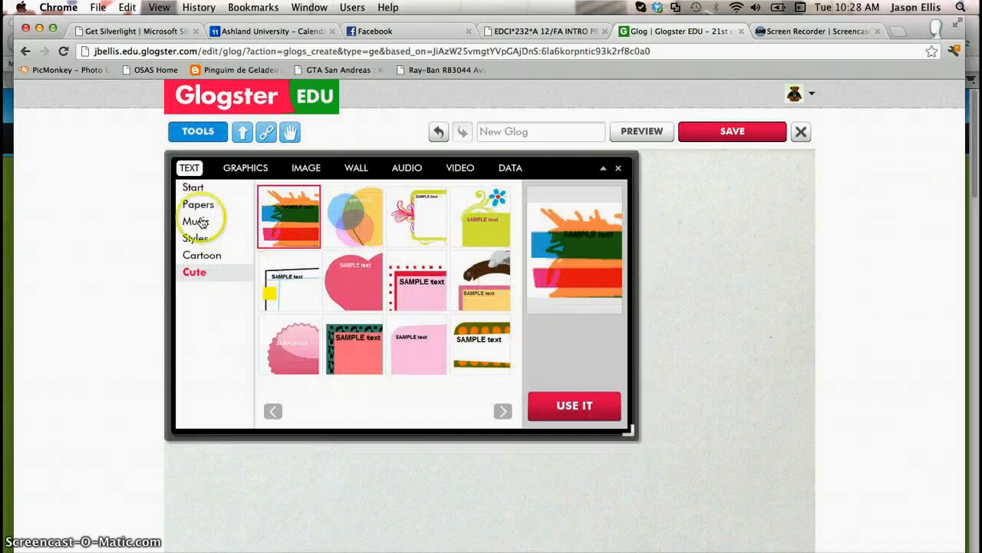
left_click(197, 189)
left_click(199, 204)
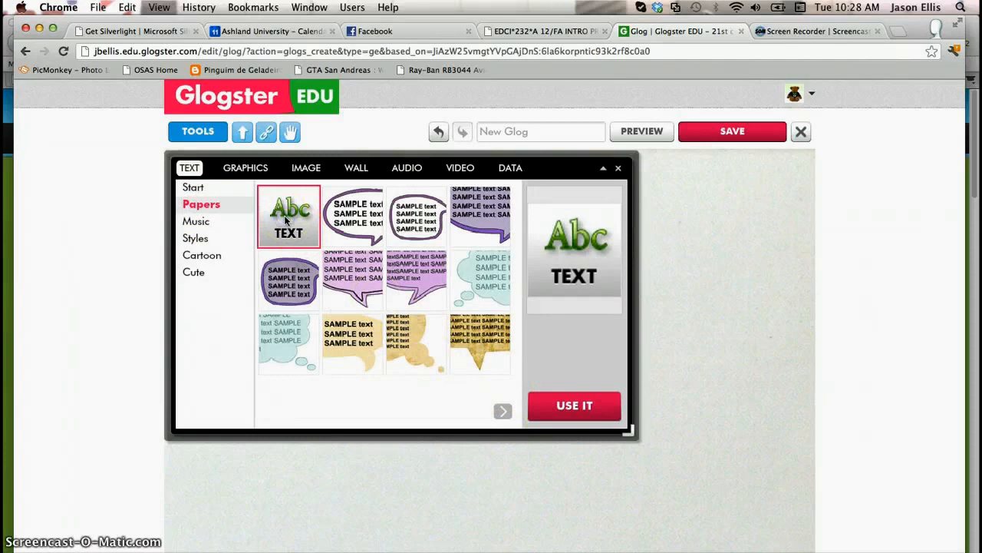
left_click(562, 413)
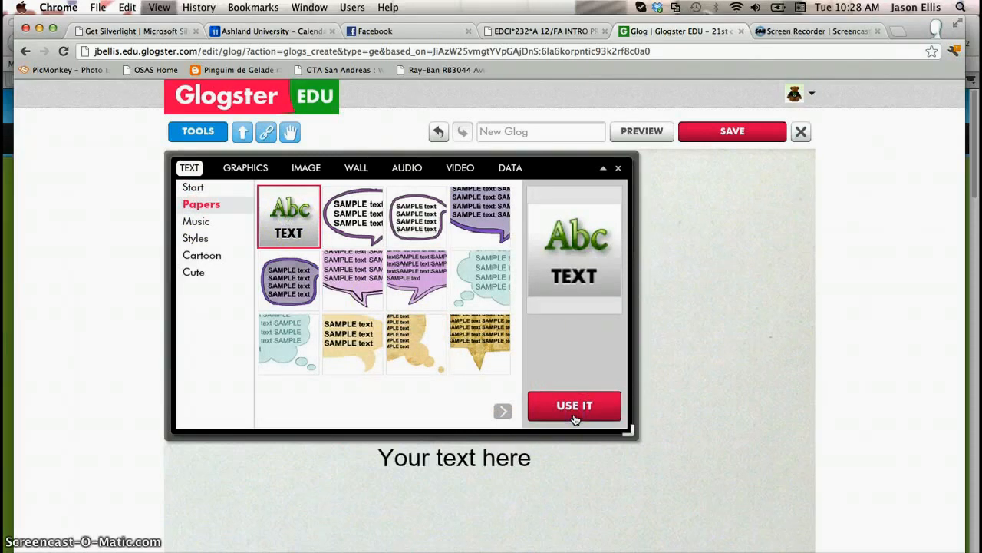
left_click(617, 168)
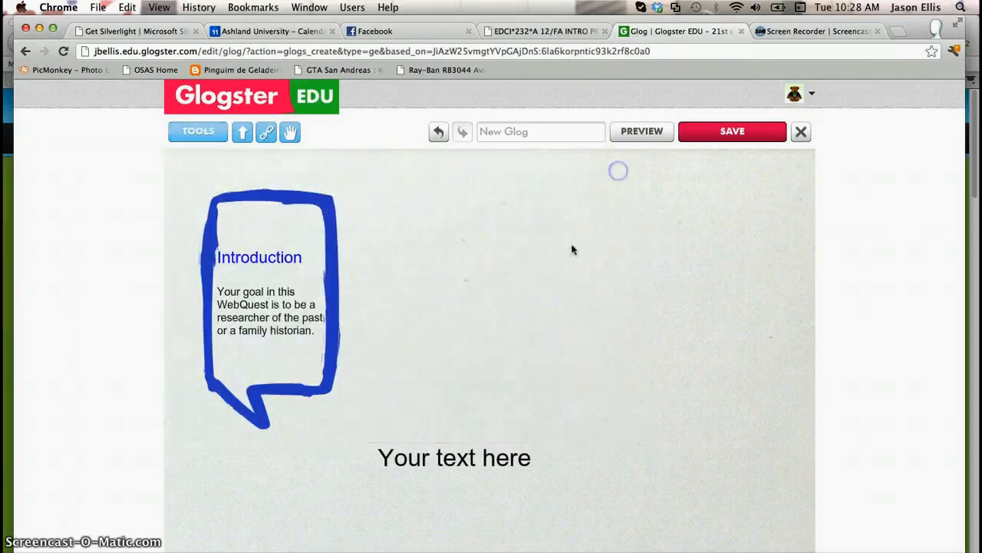
Move the "Your text here" object up beside the blue speech bubble, near the top of the canvas, and keep it selected.
left_click_drag(449, 469, 449, 218)
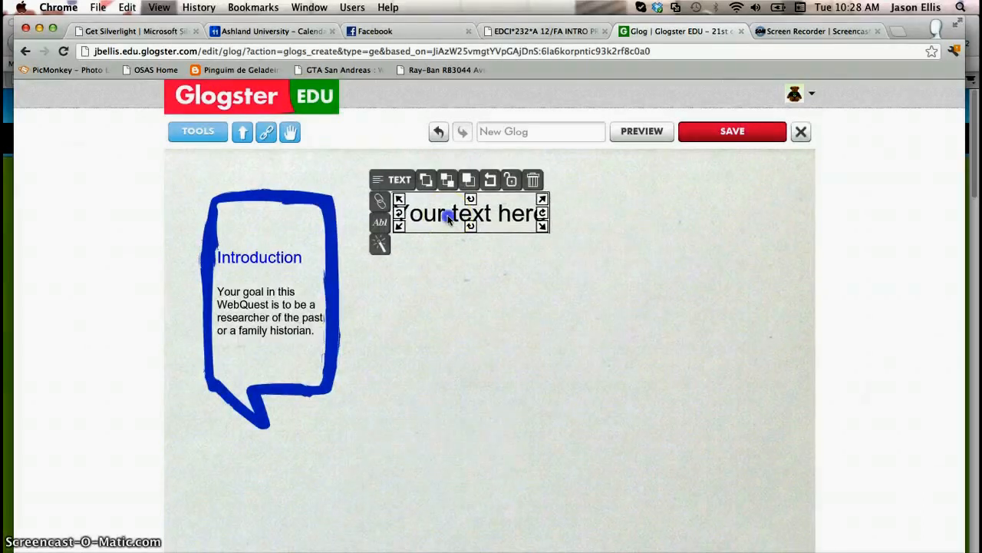
left_click(459, 217)
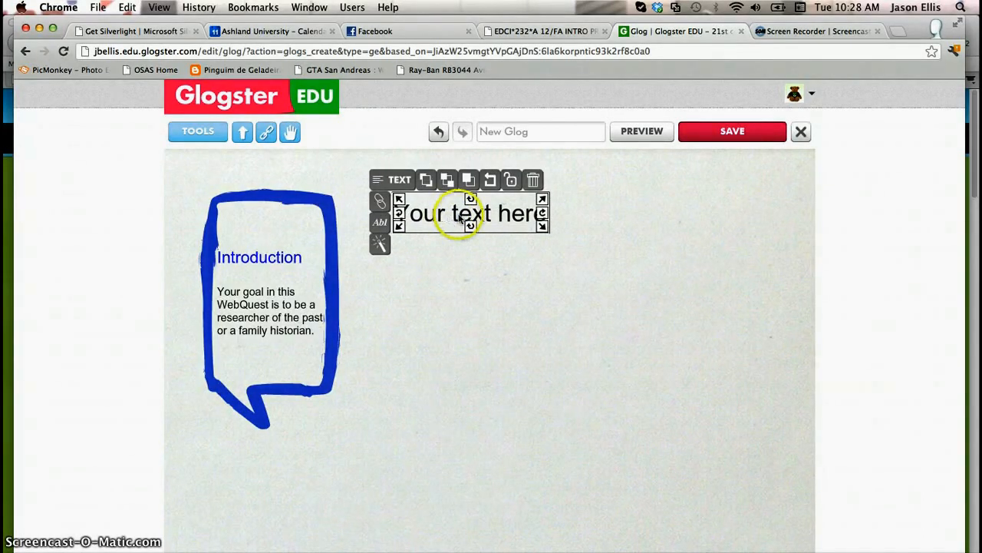
left_click(472, 215)
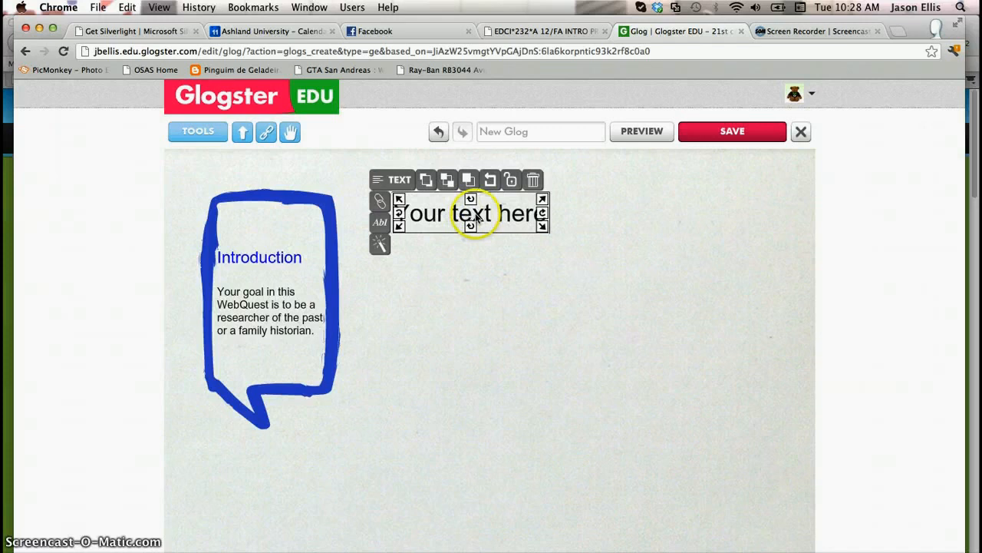
Open the "Your text here" object for editing and delete all of its placeholder text.
left_click(490, 224)
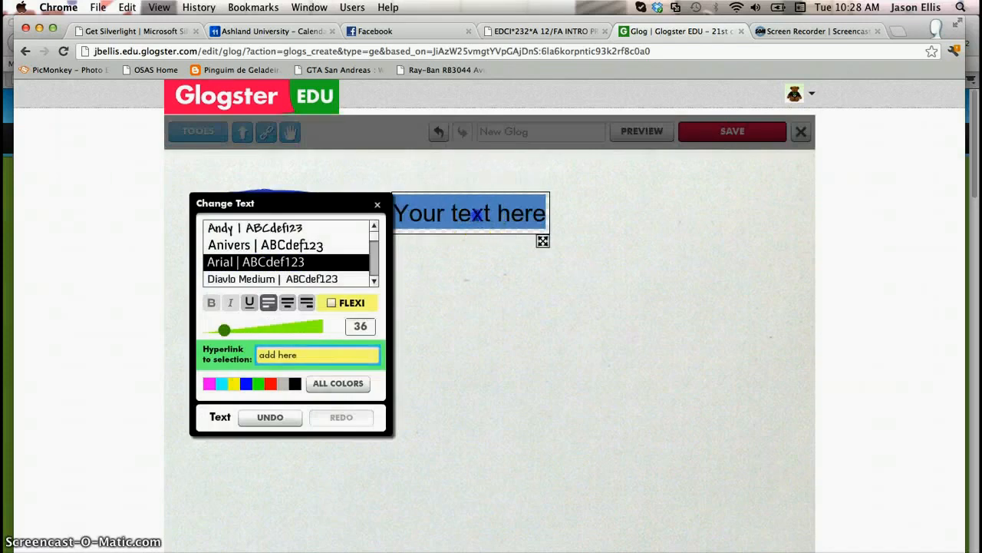
left_click(520, 212)
left_click(541, 213)
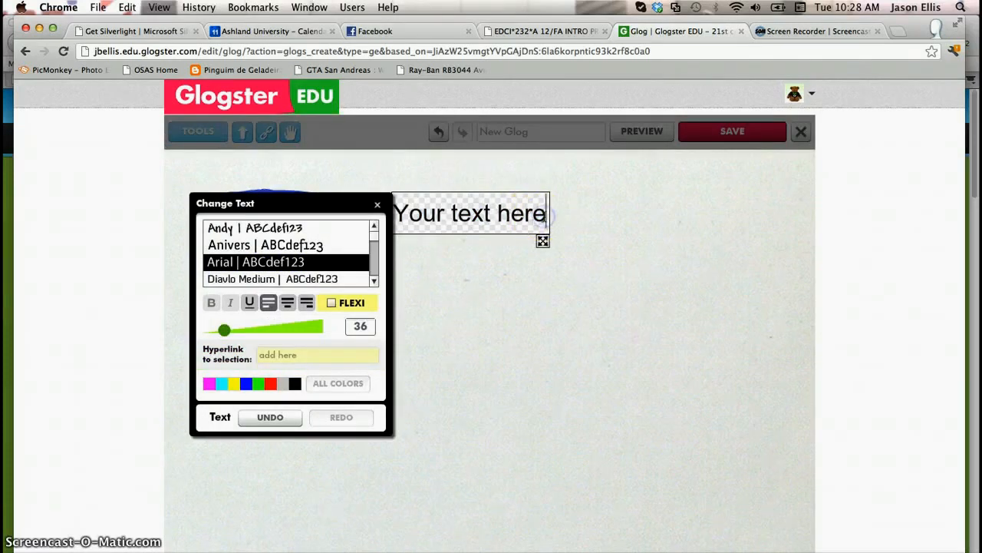
key("BackSpace")
key("BackSpace")
key("BackSpace")
key("BackSpace")
key("BackSpace")
key("BackSpace")
key("BackSpace")
key("BackSpace")
key("BackSpace")
key("BackSpace")
key("BackSpace")
key("BackSpace")
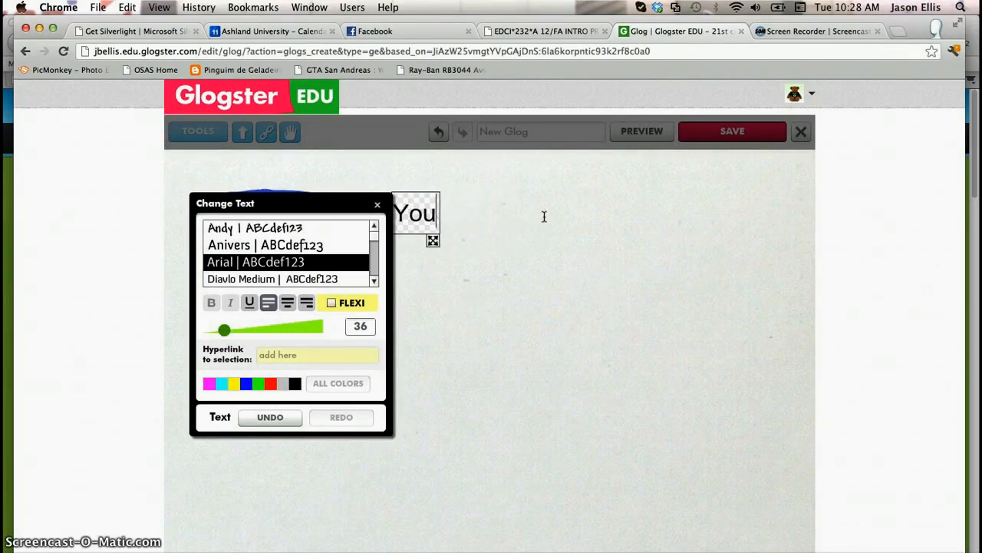
key("BackSpace")
key("BackSpace")
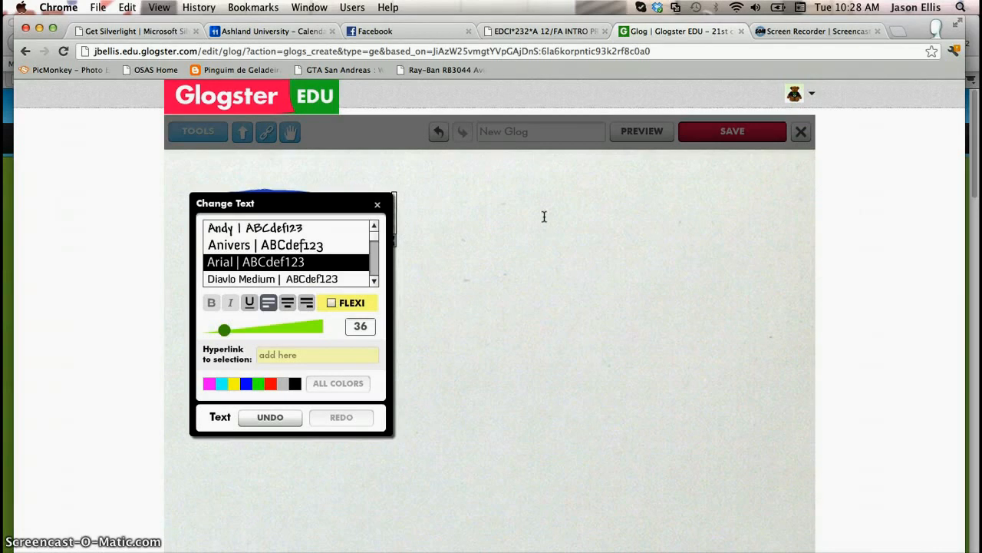
Enter "Go to the familysearch.org and type in the name of your ancestor" in the emptied text object.
type("Go to the")
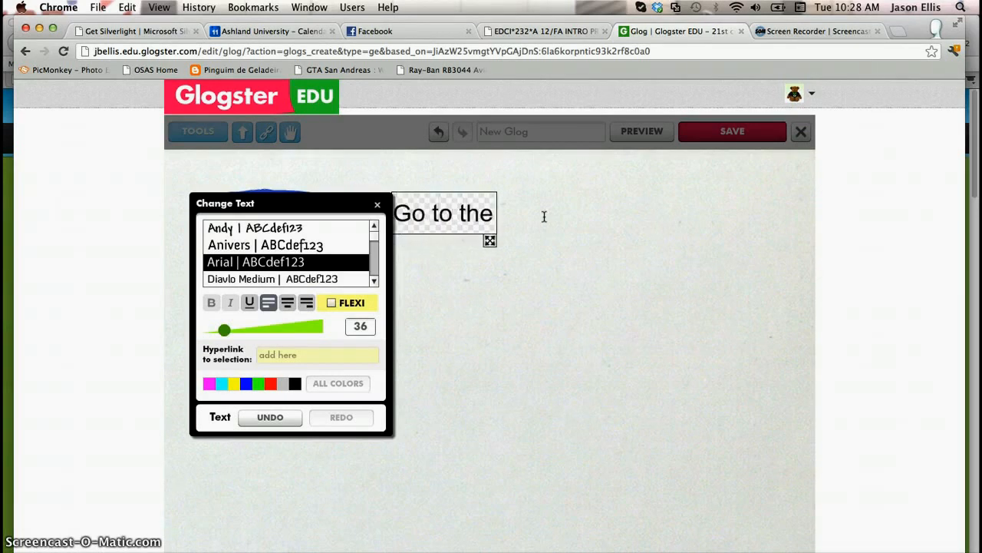
type(" family")
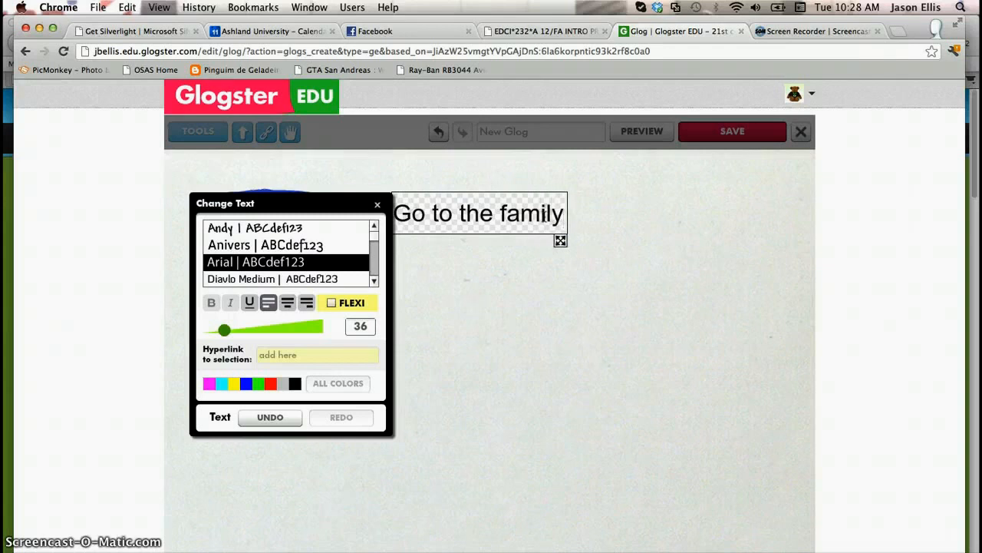
type("search.")
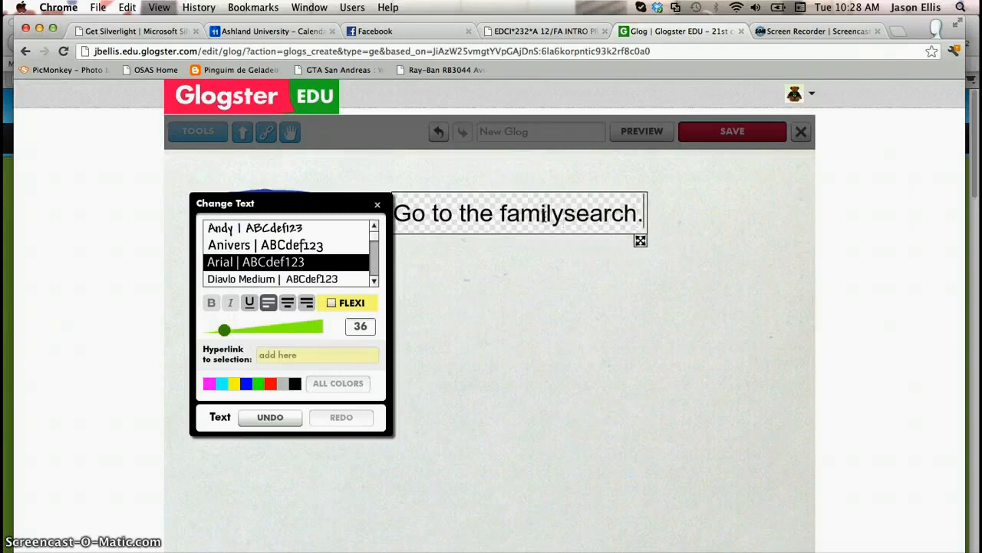
type("org")
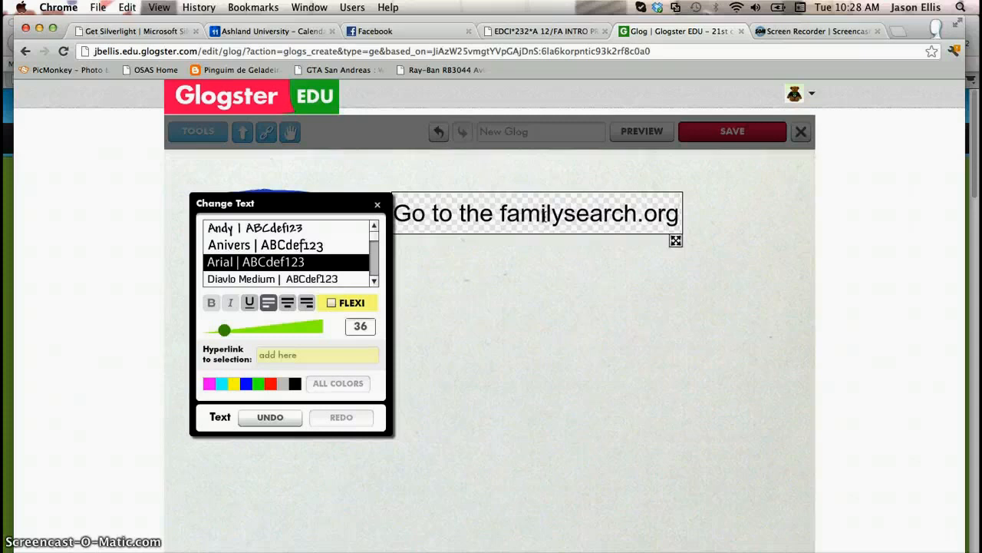
type("and")
type(" ty")
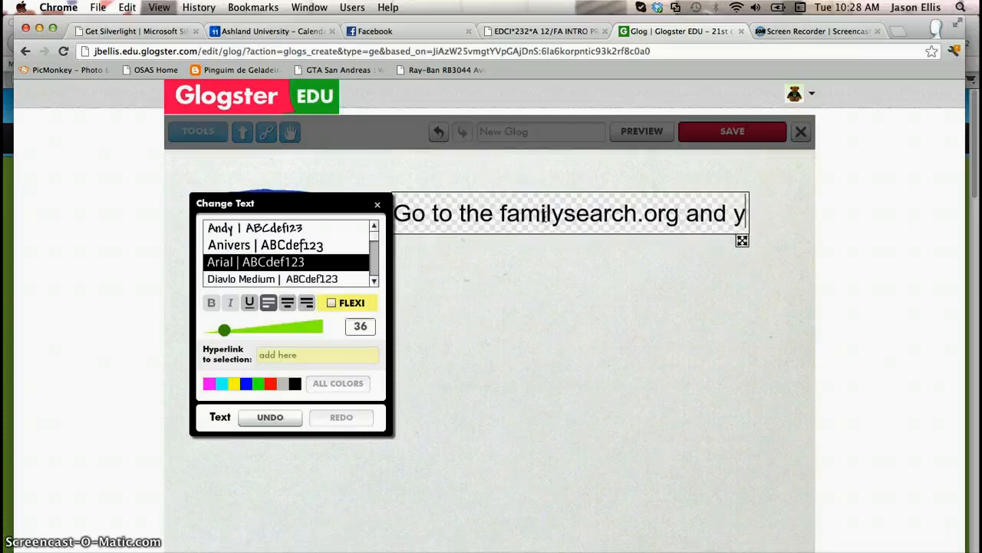
key("BackSpace")
key("BackSpace")
type("type")
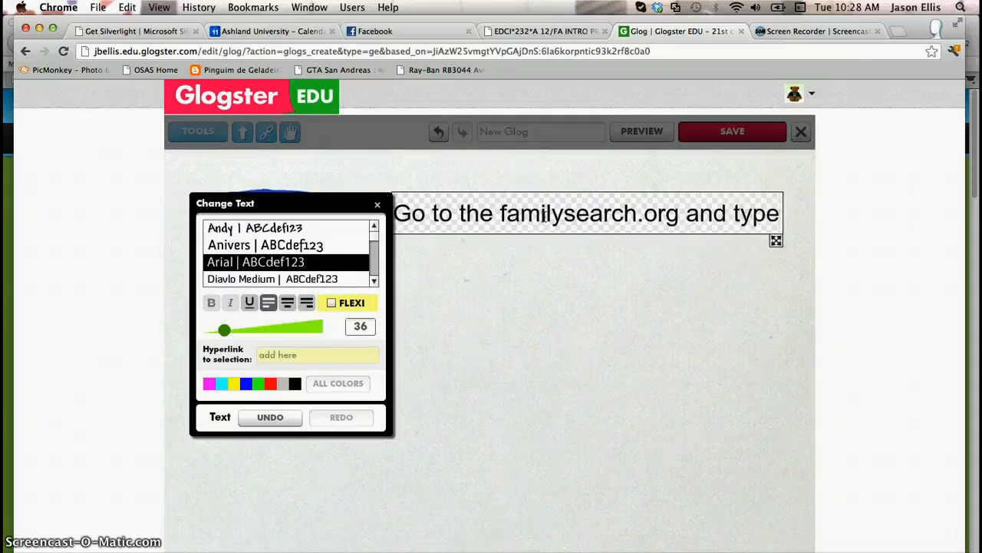
type(" in the name ")
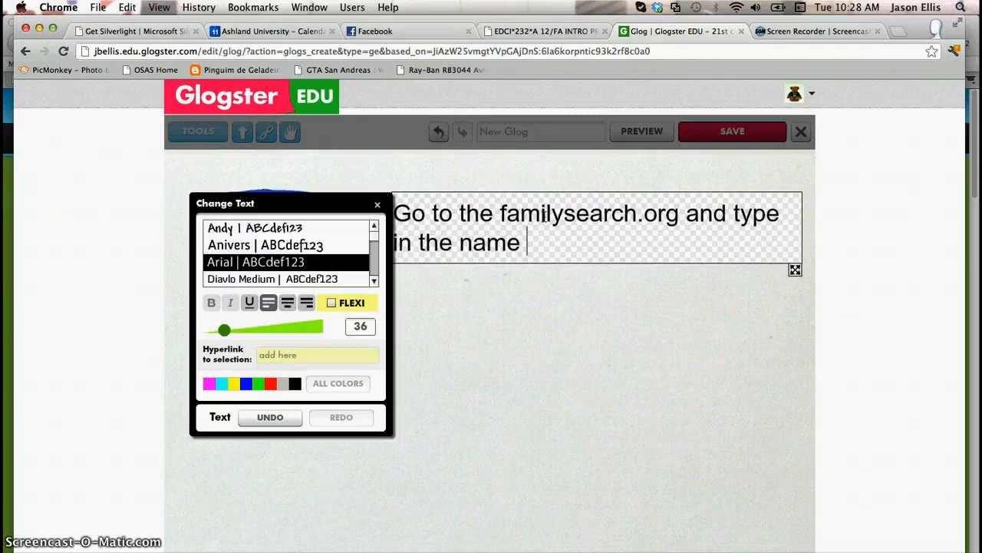
type("of your ")
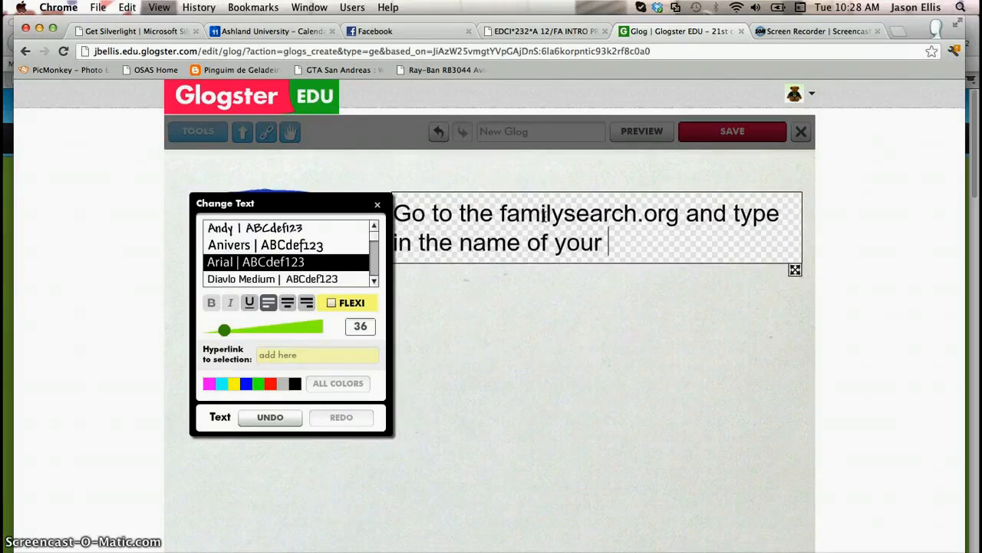
type("ancestor")
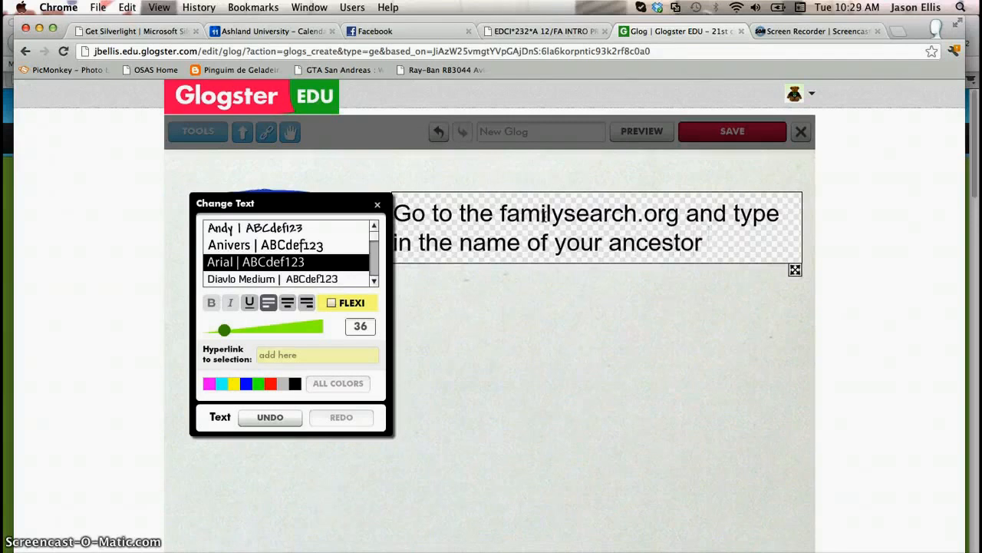
type(" as")
key("BackSpace")
key("BackSpace")
key("BackSpace")
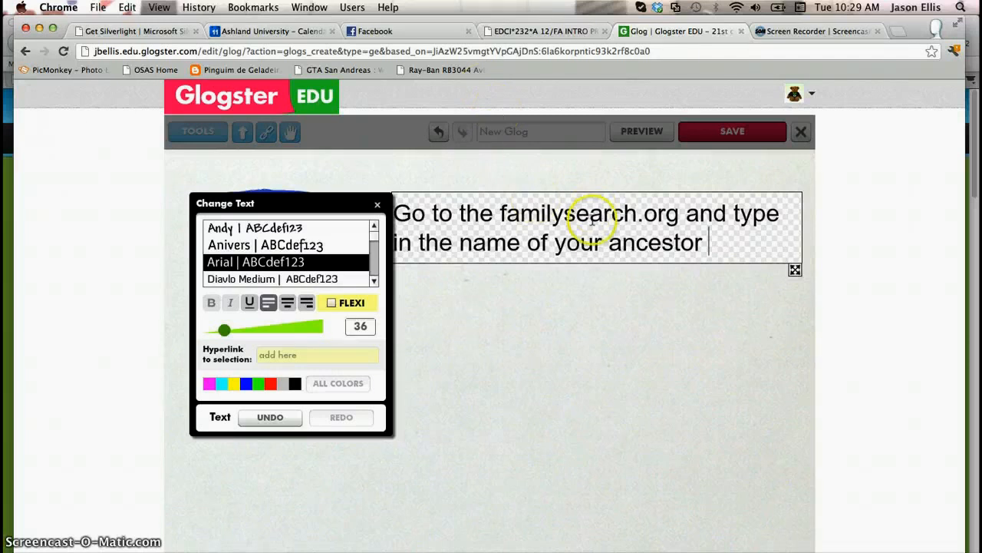
Insert the word "furthest" before "ancestor" in the instruction sentence.
left_click(609, 242)
type("fur")
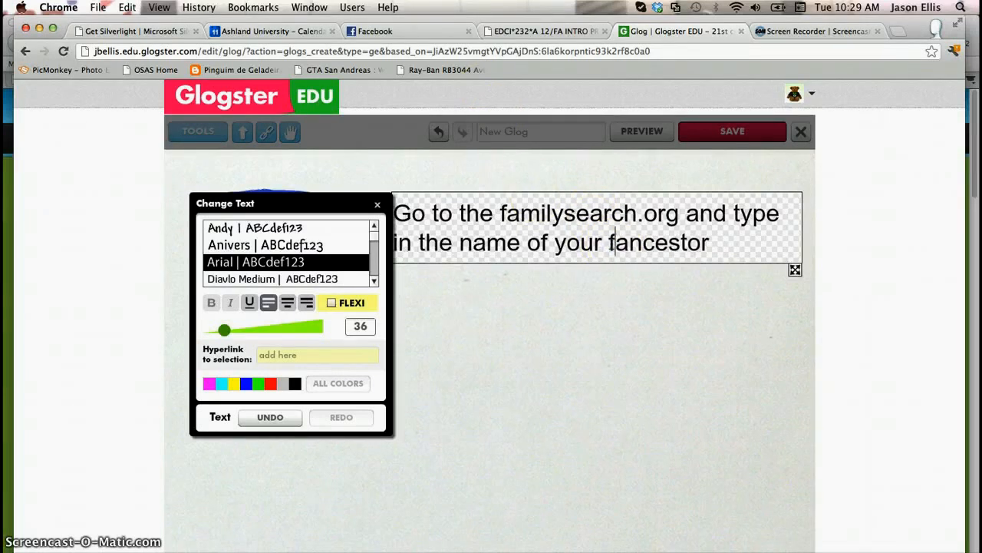
type("thers")
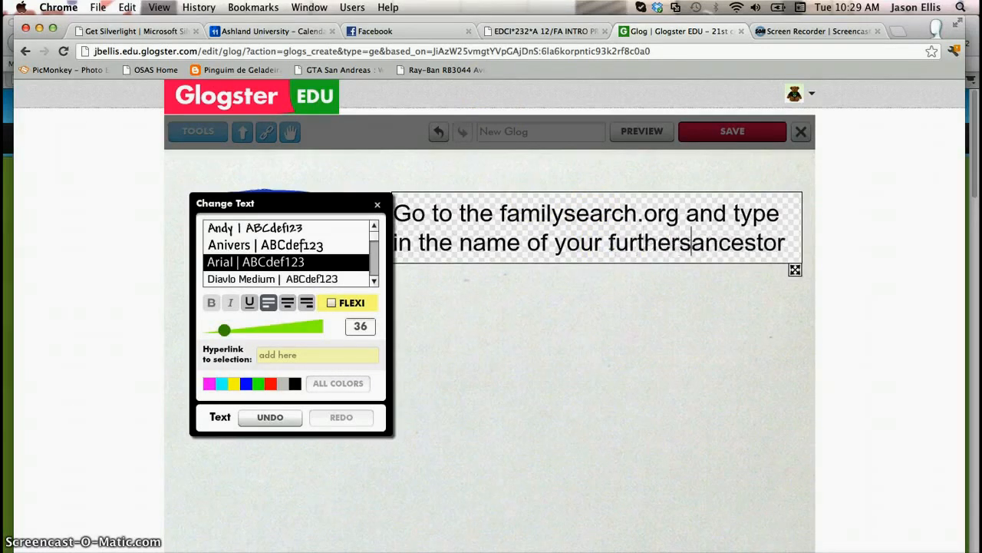
key("BackSpace")
type("t")
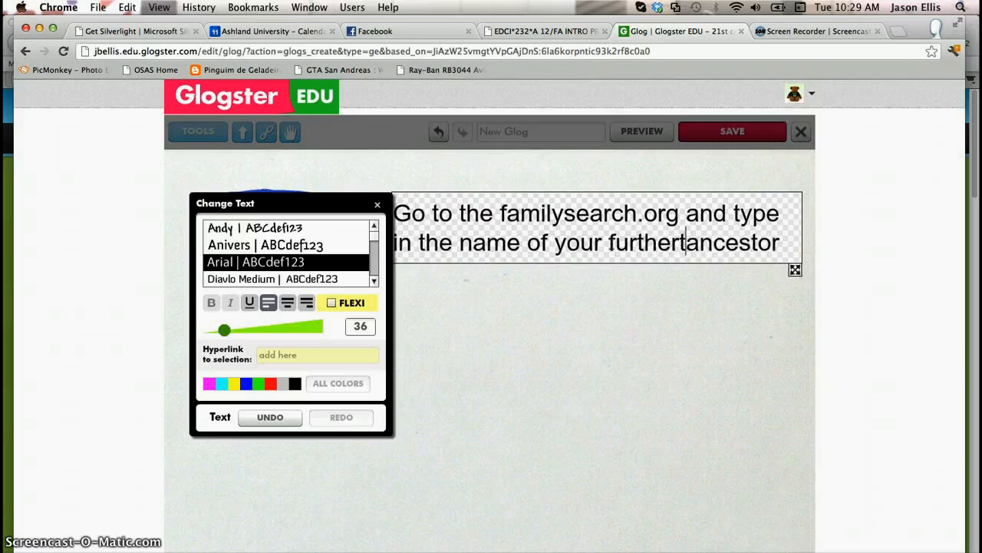
key("BackSpace")
key("BackSpace")
type("st")
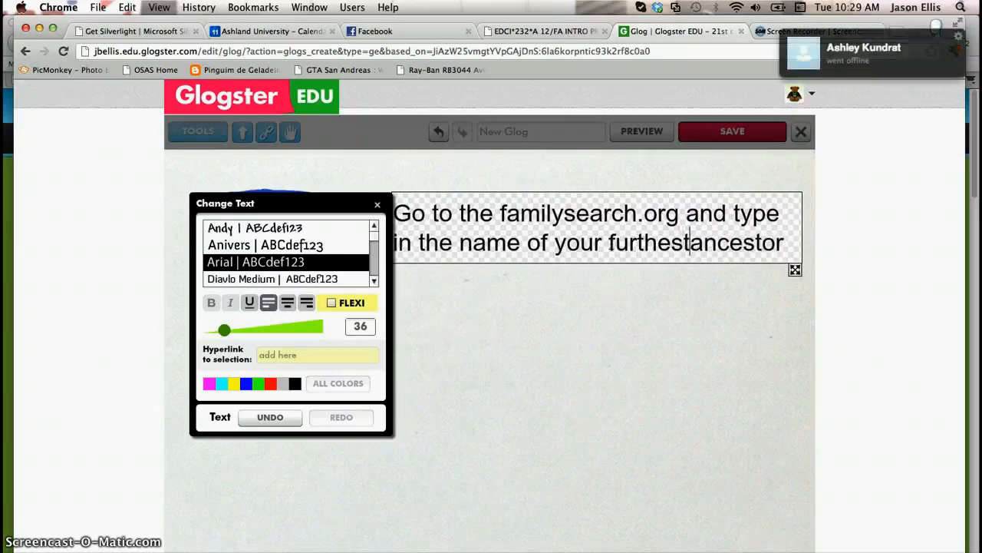
Complete the sentence after "ancestor" with "on your family tree.".
left_click(791, 242)
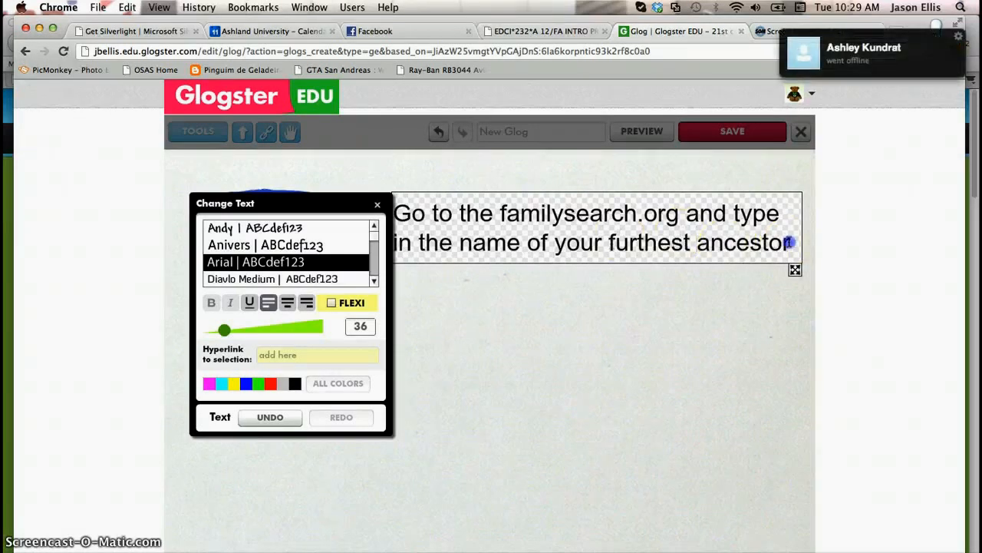
type("on")
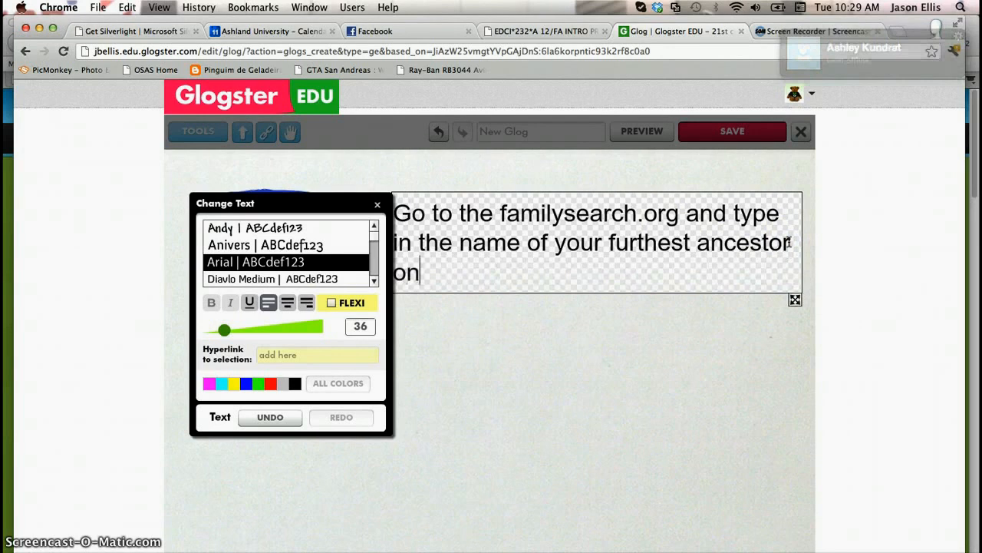
type(" your fami")
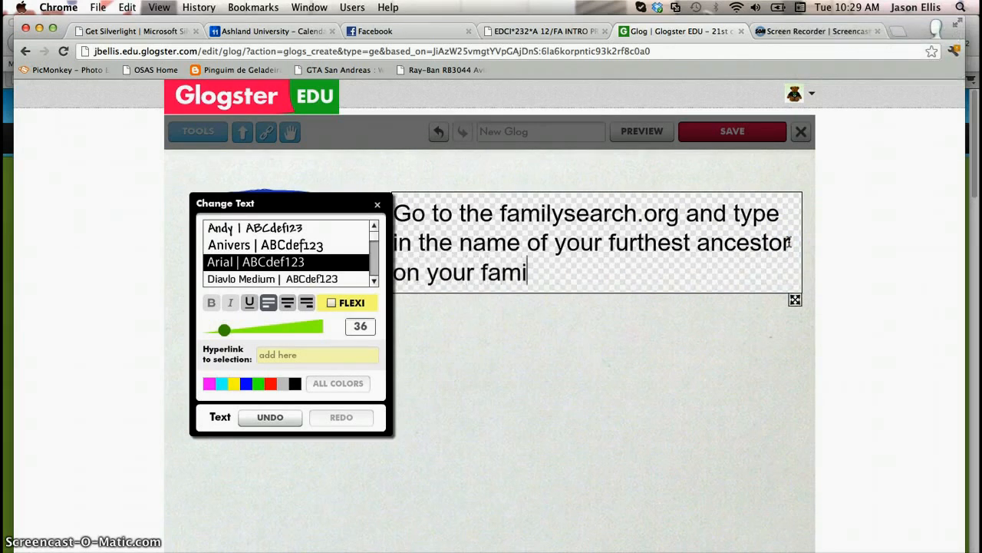
type("ly tree.")
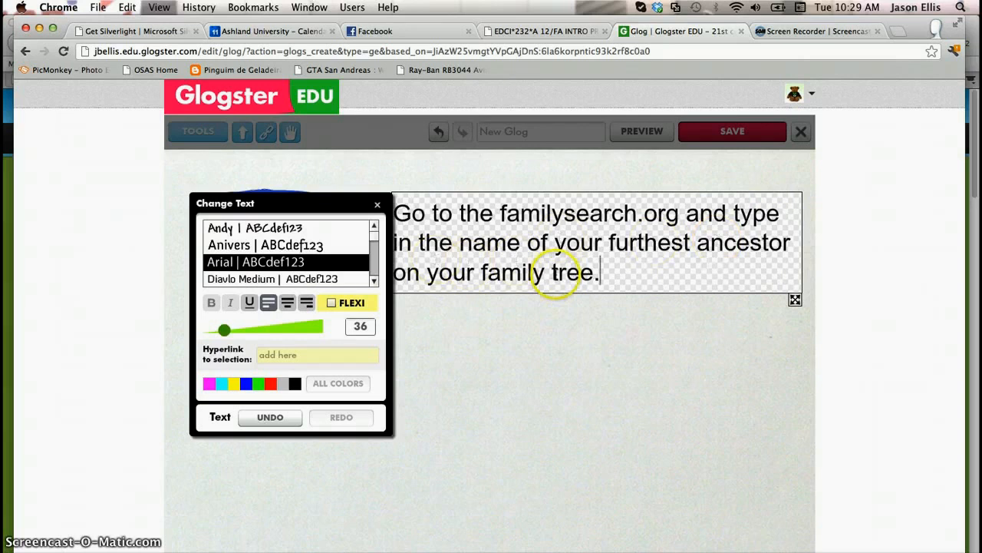
Colour the whole familysearch.org instruction blue and finish editing the text object.
left_click_drag(614, 272, 390, 207)
left_click(246, 383)
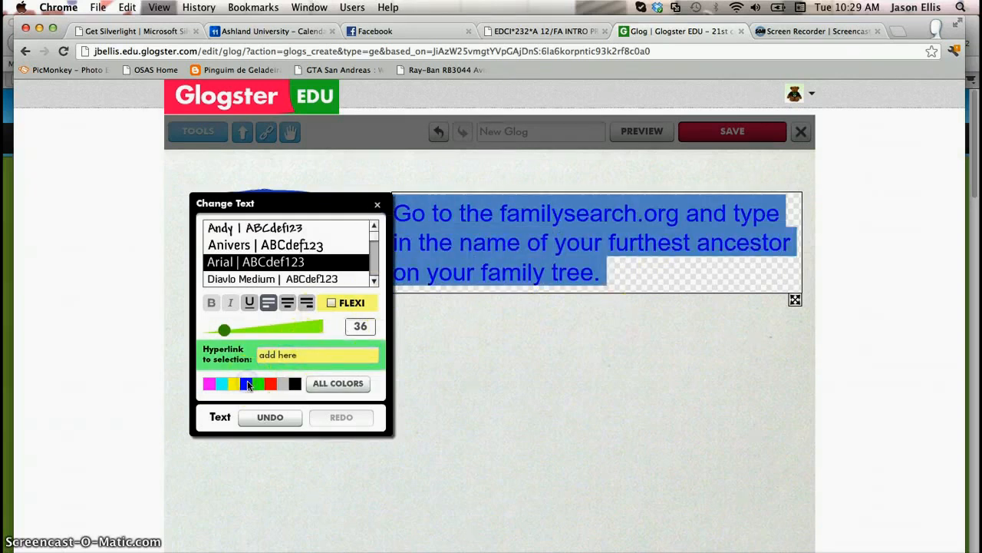
left_click(647, 248)
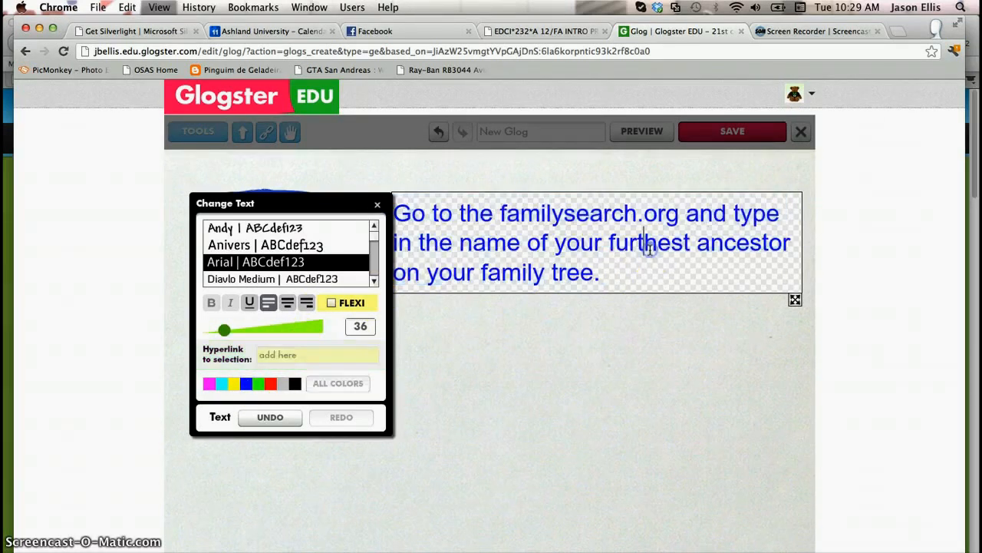
left_click(377, 204)
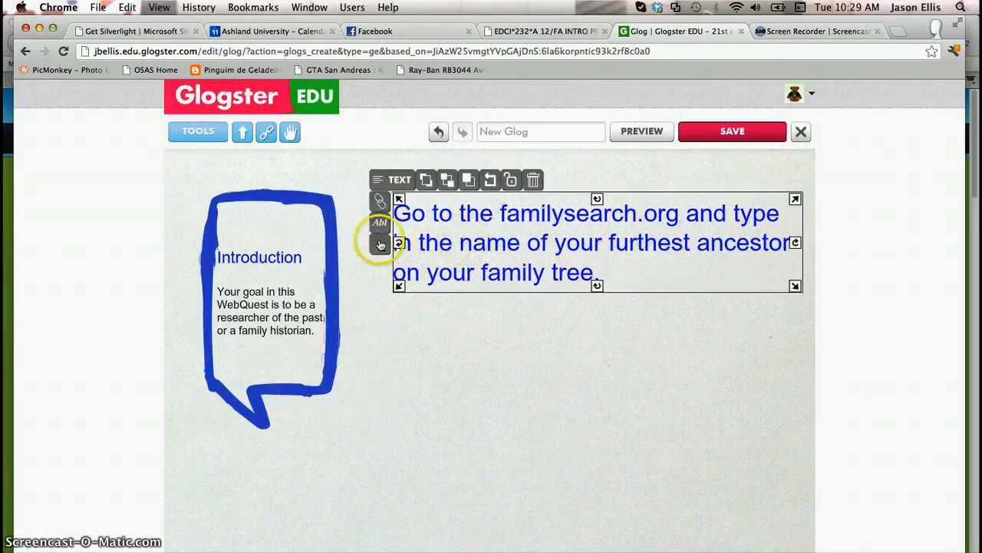
left_click(379, 199)
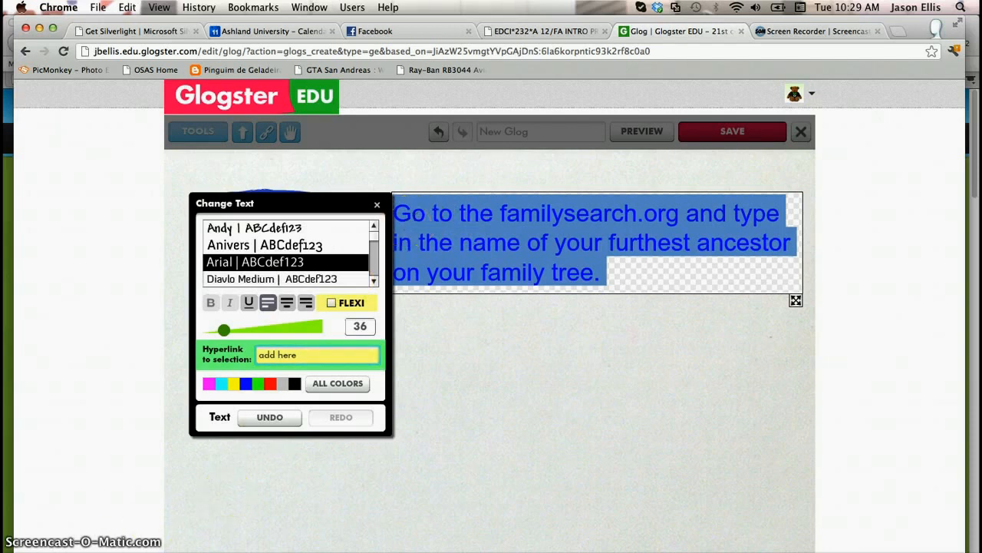
left_click(273, 368)
left_click(272, 358)
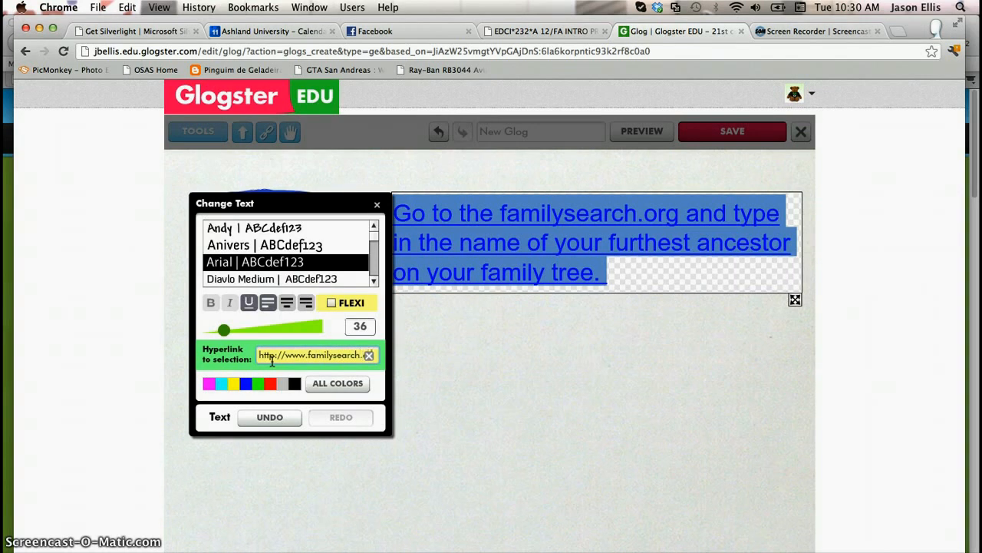
left_click(212, 386)
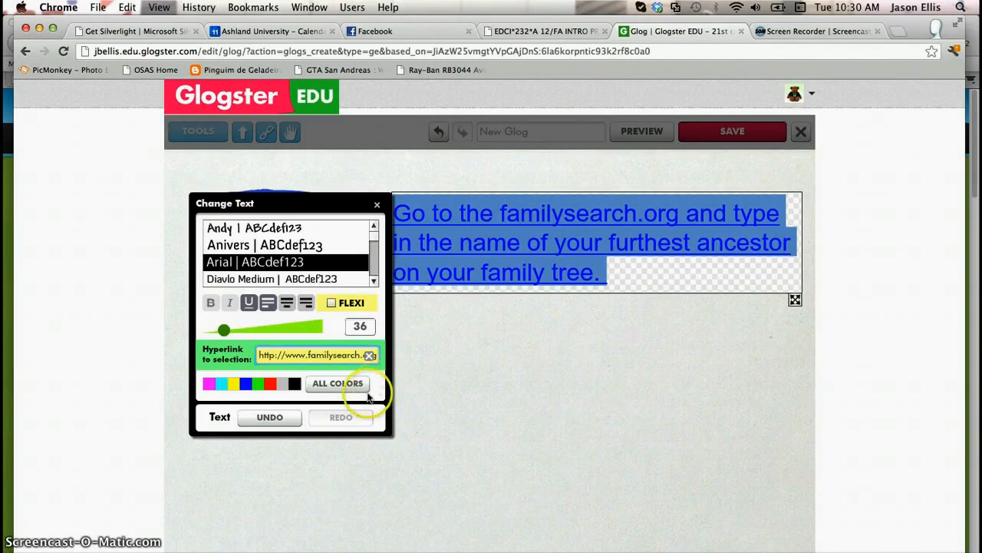
left_click(377, 204)
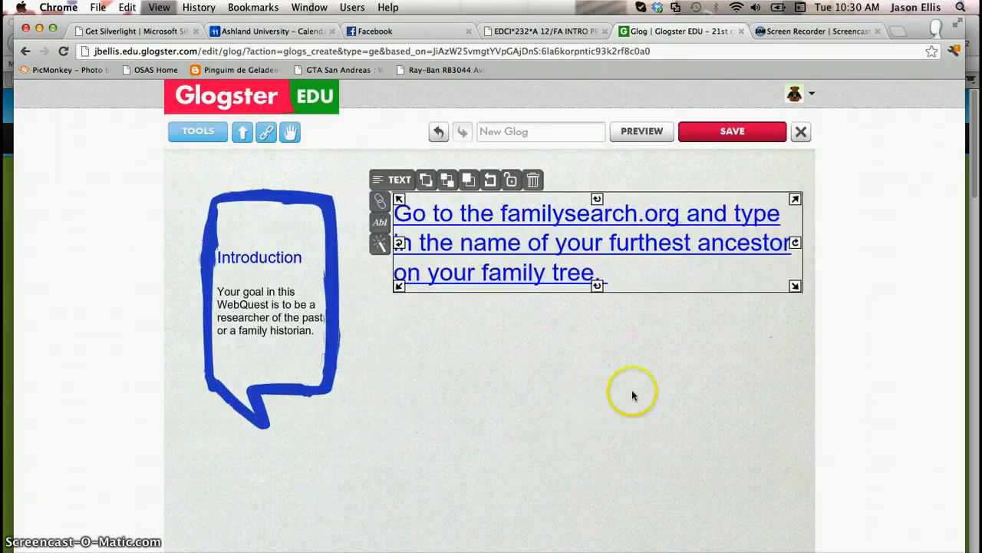
Preview the glog, try the familysearch.org link, and return to editing.
left_click(642, 143)
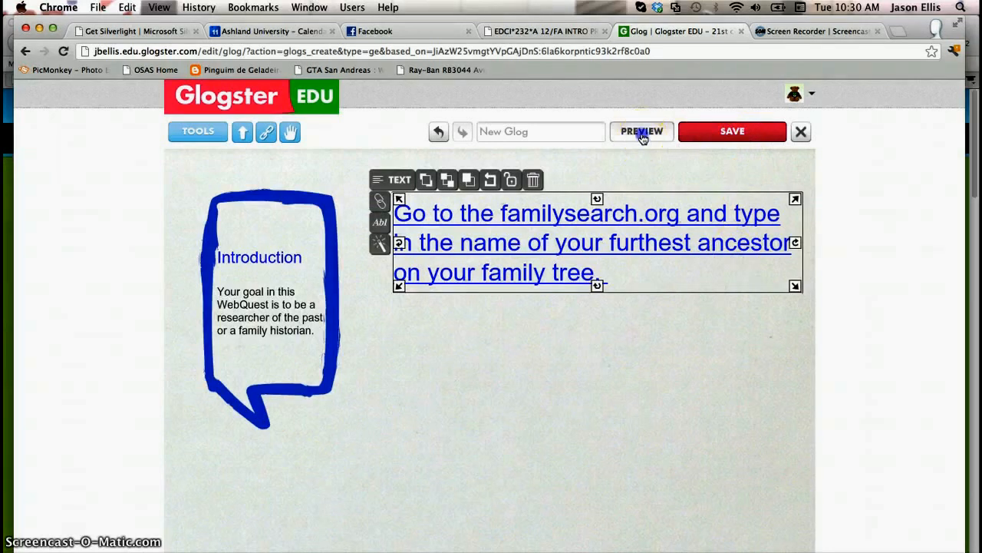
left_click(582, 227)
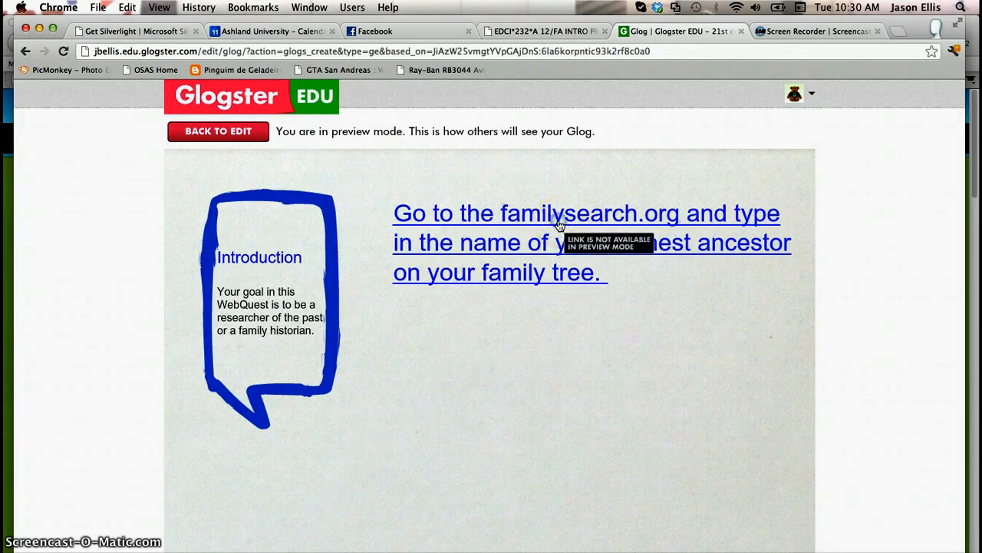
left_click(564, 215)
left_click(676, 219)
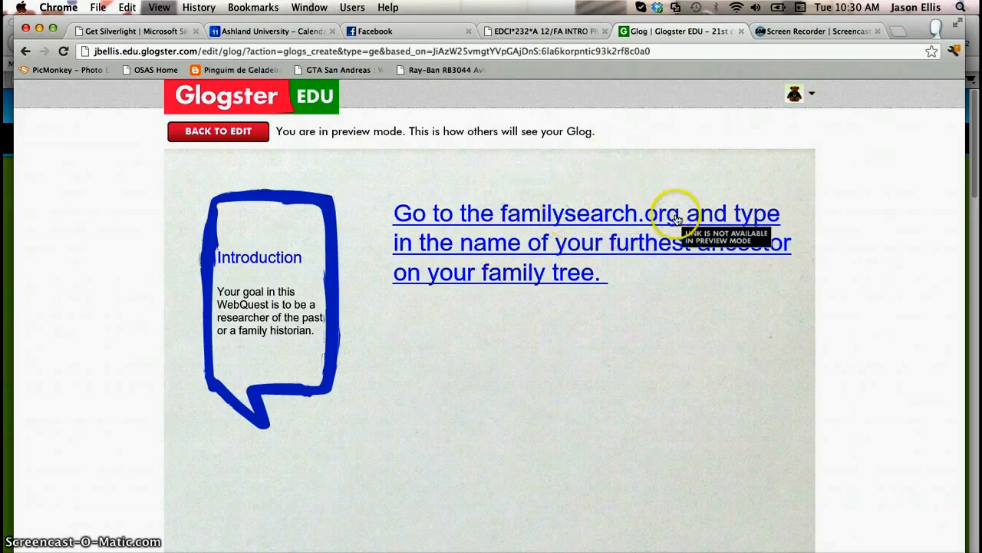
left_click(219, 144)
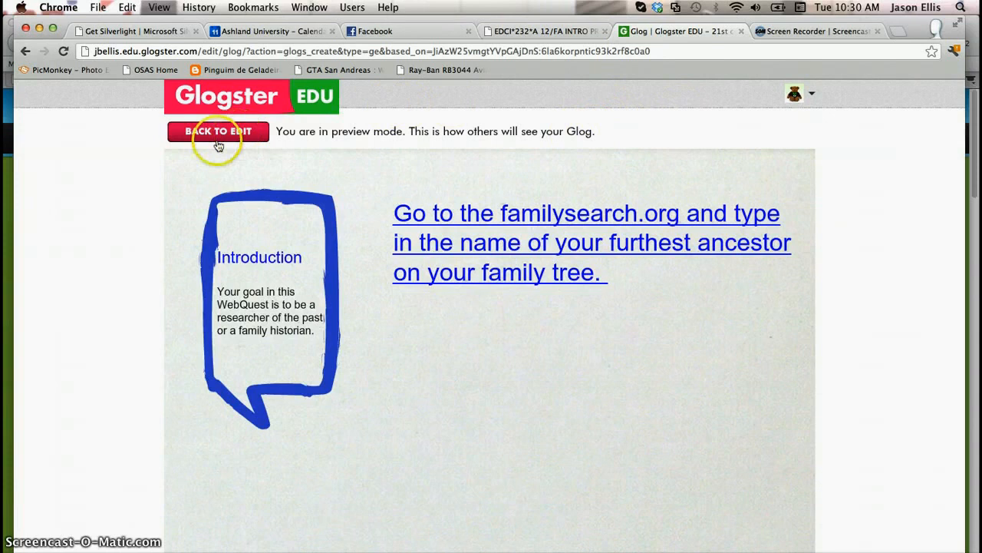
Start saving the glog and name it FamilySearch.
left_click(745, 131)
left_click(645, 373)
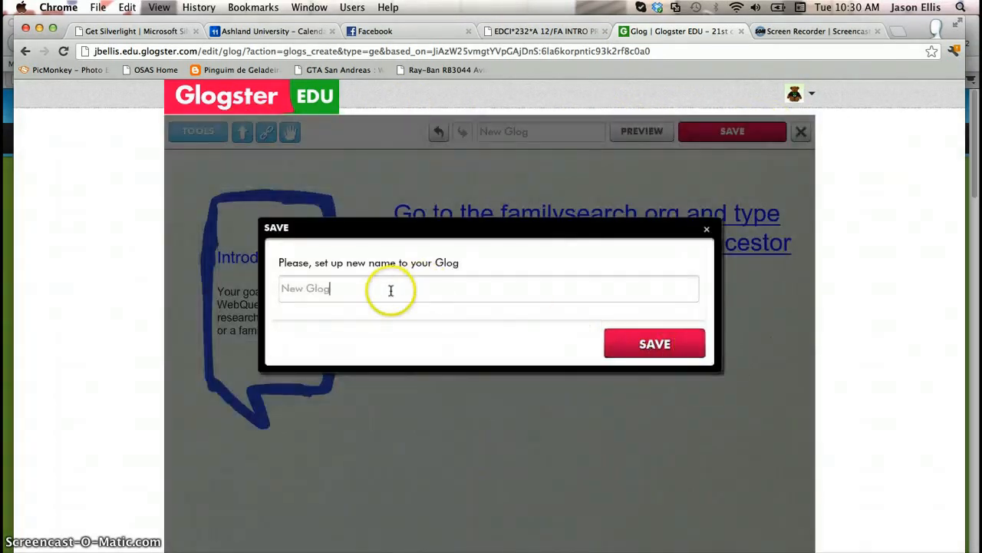
left_click_drag(332, 292, 254, 284)
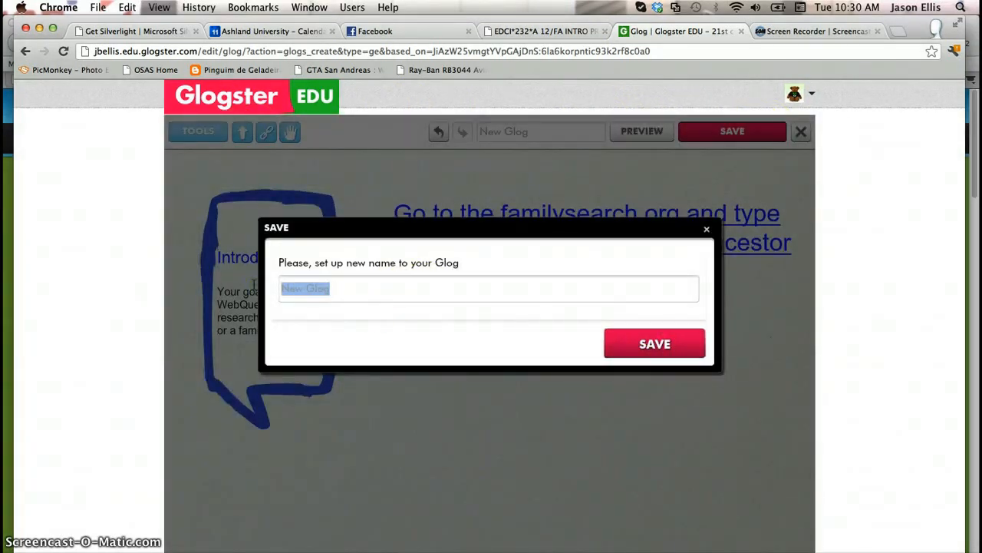
type("FamilySearch")
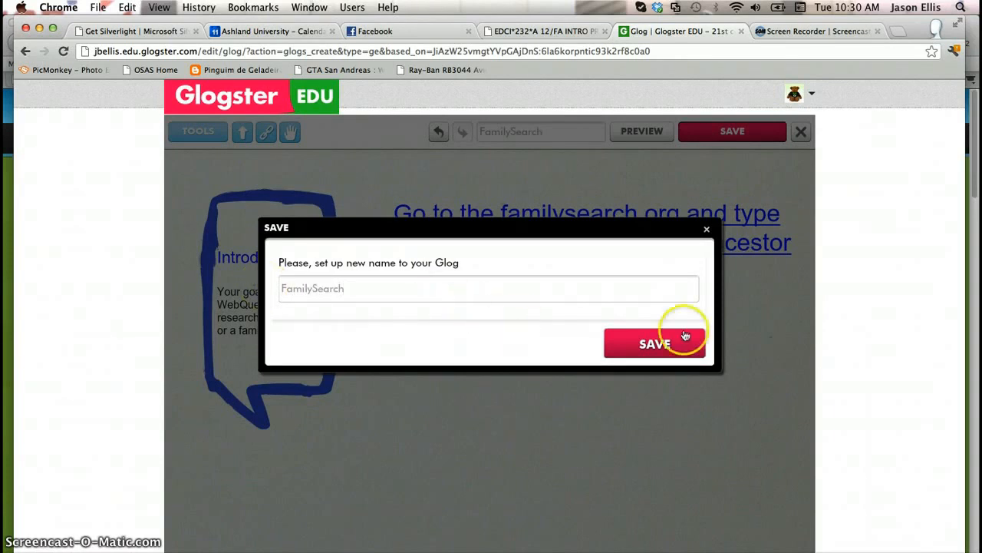
left_click(631, 347)
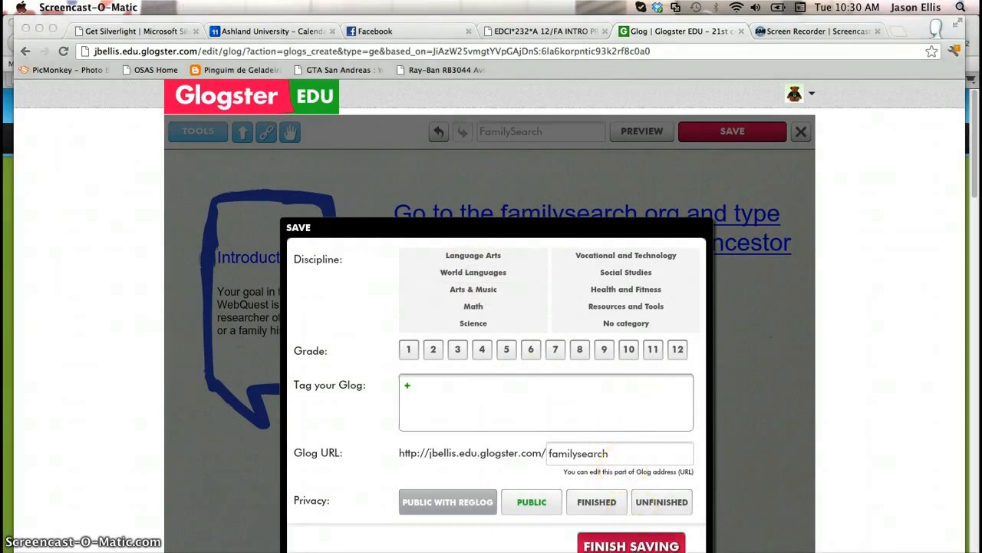
Classify the glog under the Social Studies discipline with Historical Biographies as its subject.
left_click(634, 546)
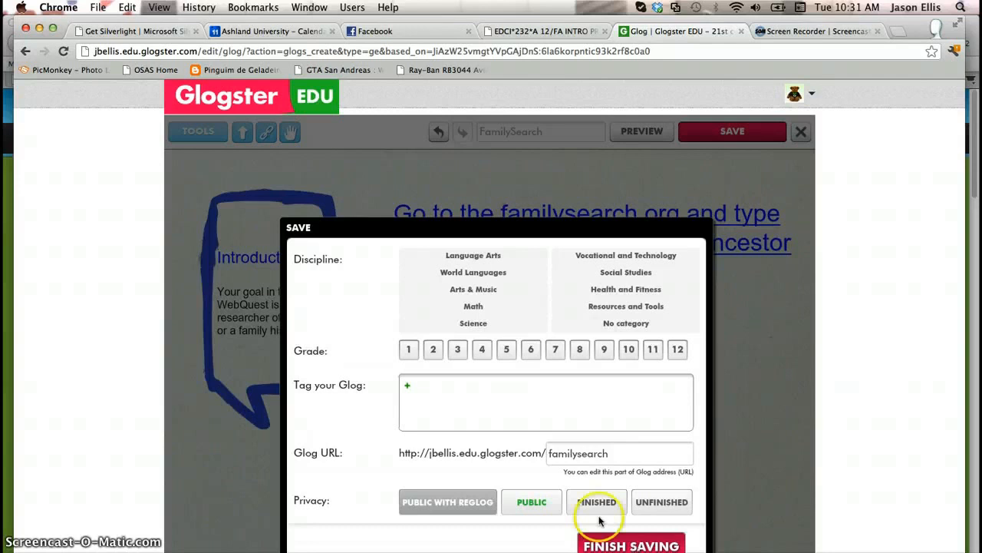
left_click(532, 501)
left_click(621, 546)
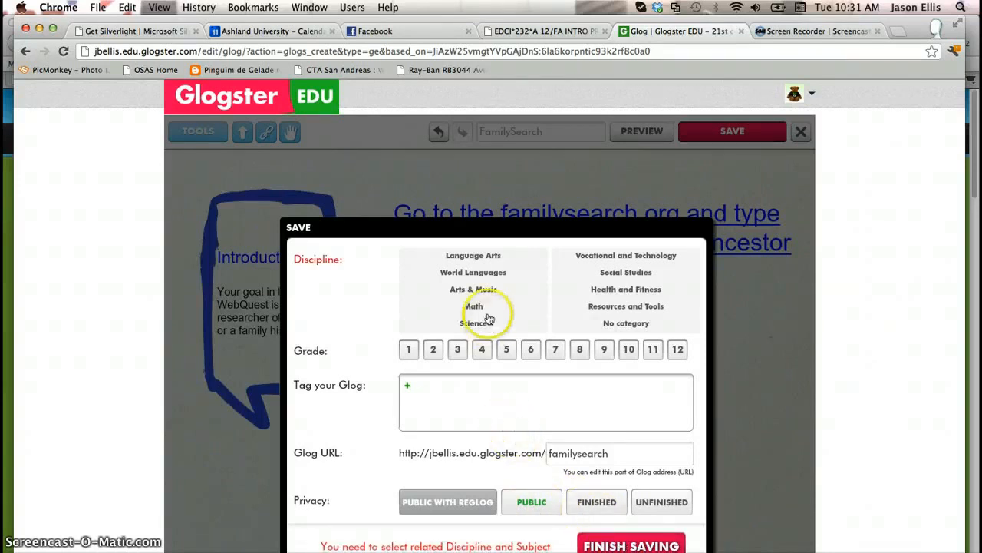
left_click(622, 275)
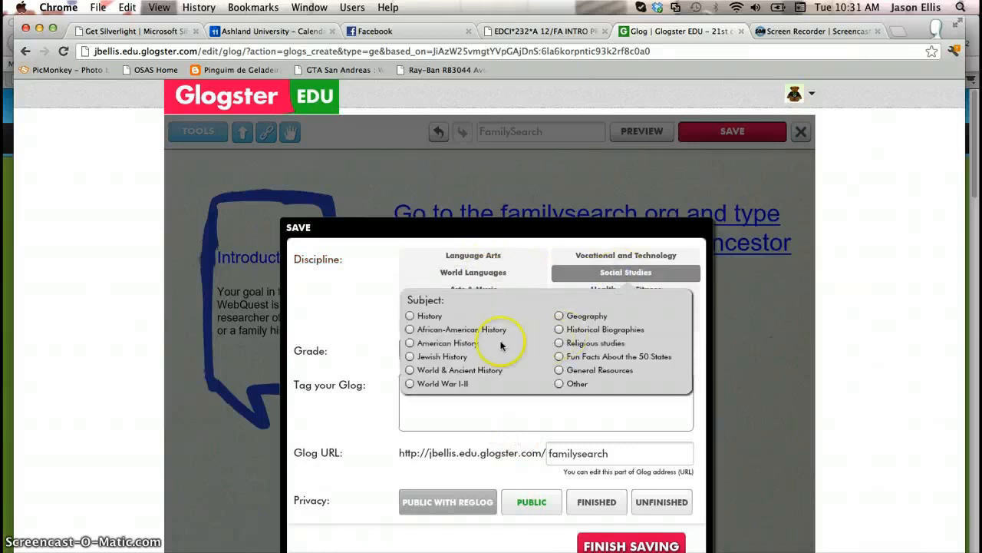
left_click(559, 330)
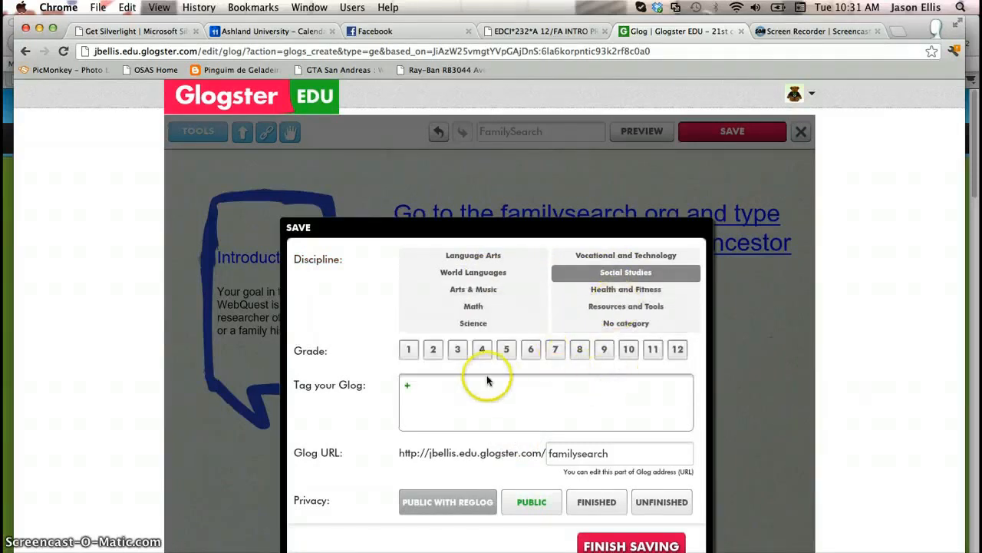
Assign the glog to grade 8, set its privacy to Unfinished and finish saving.
left_click(580, 349)
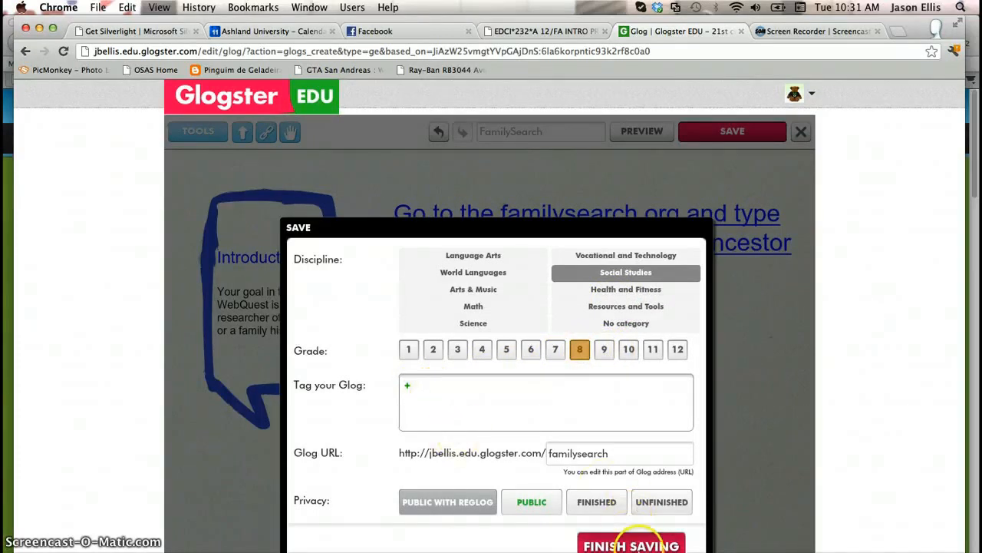
left_click(668, 502)
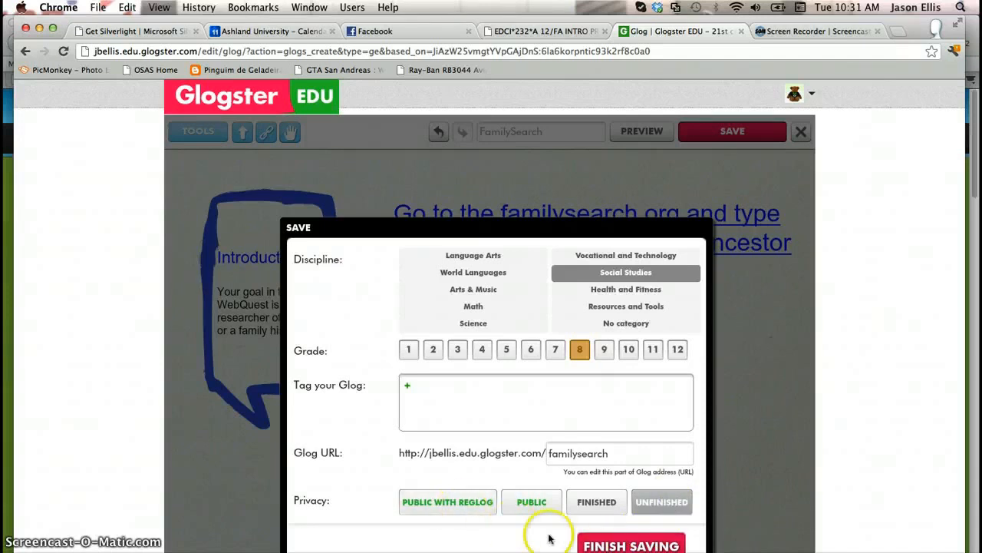
left_click(631, 545)
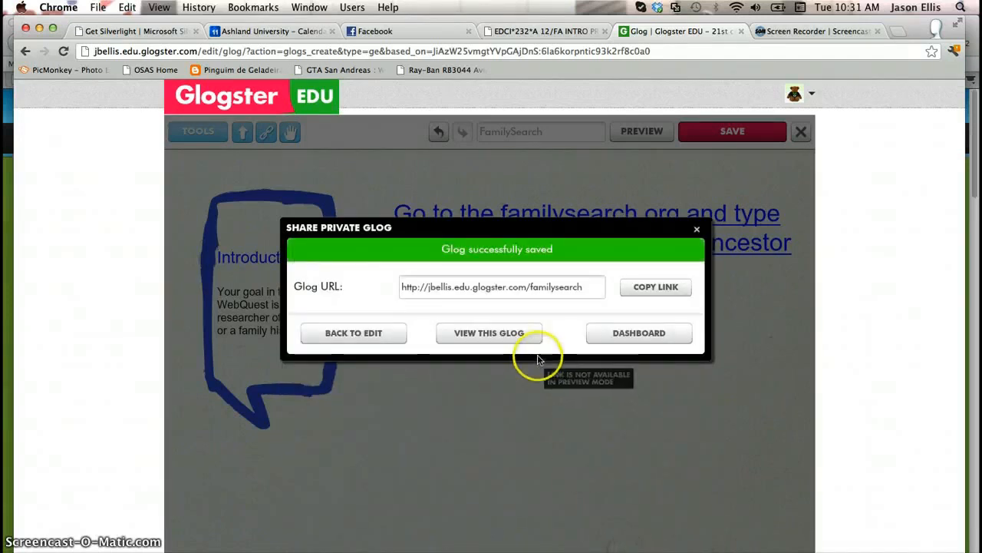
View the saved FamilySearch glog on its own page.
left_click(499, 333)
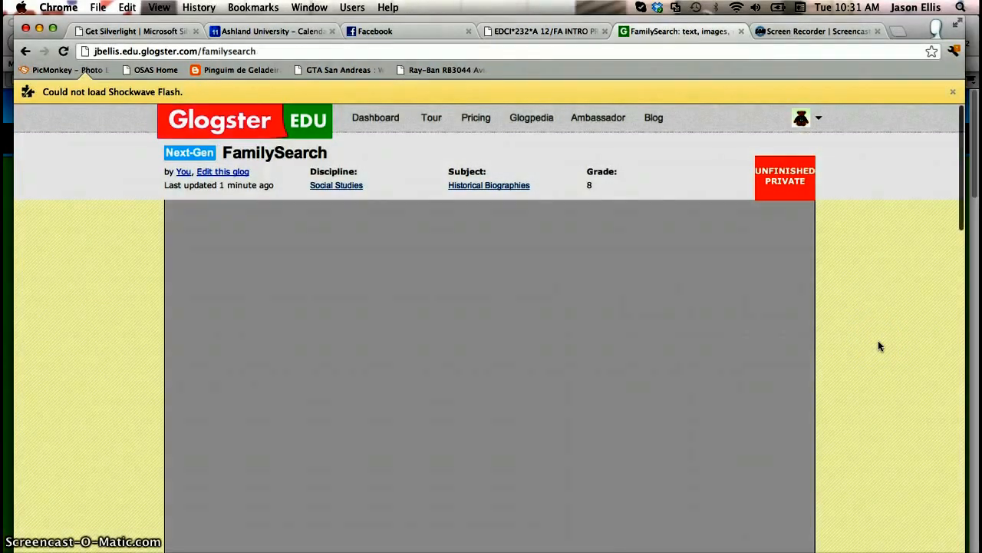
scroll(880, 345, "down", 2)
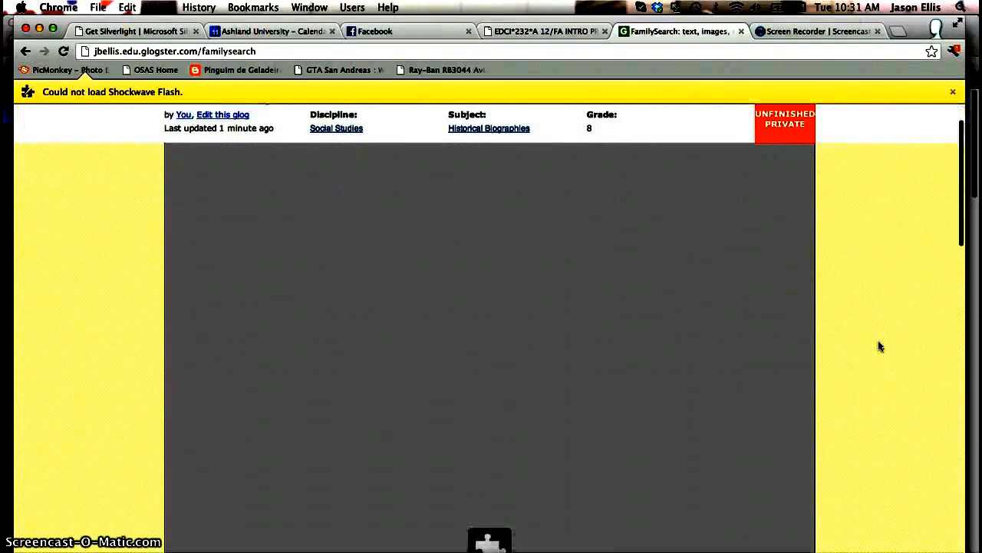
scroll(880, 346, "down", 3)
scroll(880, 345, "up", 3)
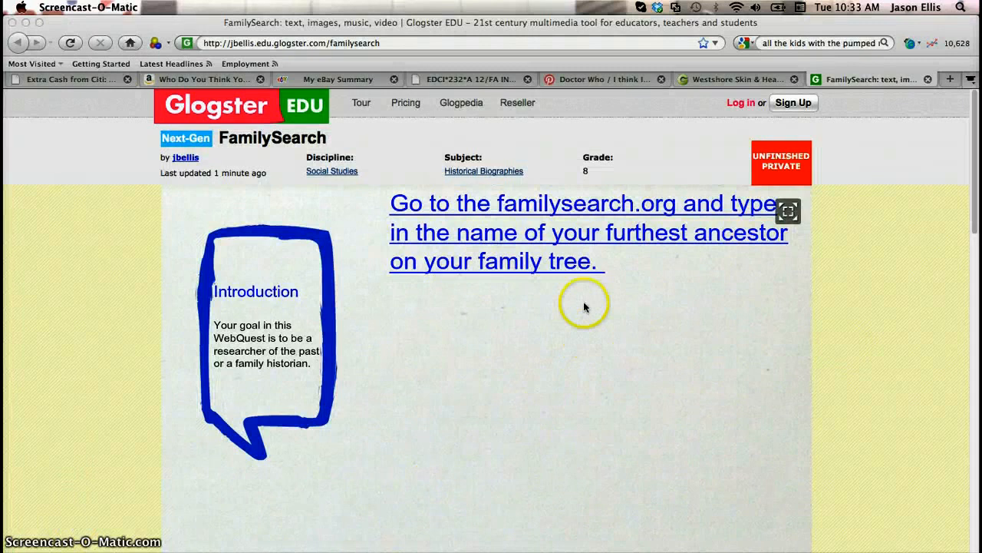
Switch to Firefox and try the familysearch.org instruction link on the glog page.
right_click(624, 279)
left_click(585, 255)
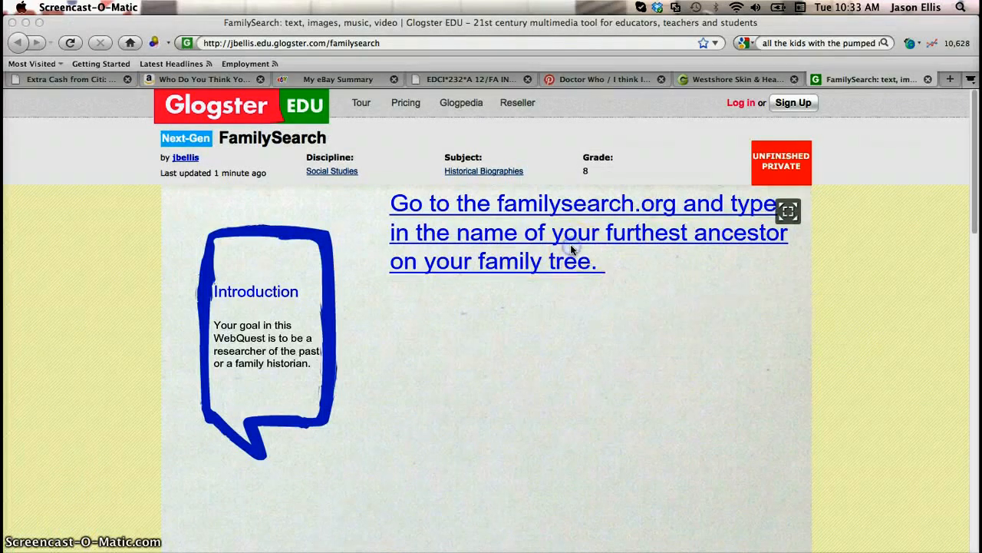
left_click(525, 251)
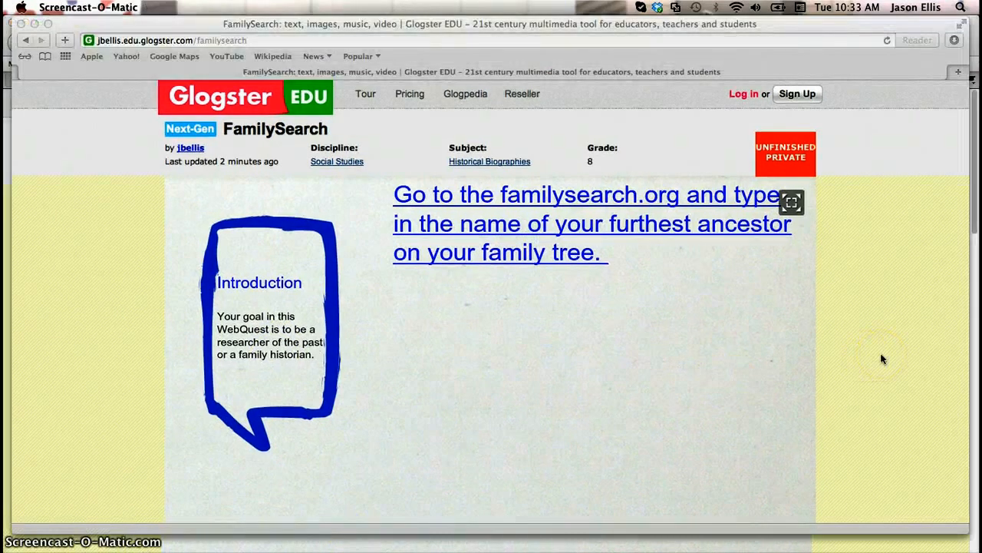
Switch to Safari and follow the glog's instruction link to the familysearch.org site.
left_click(539, 226)
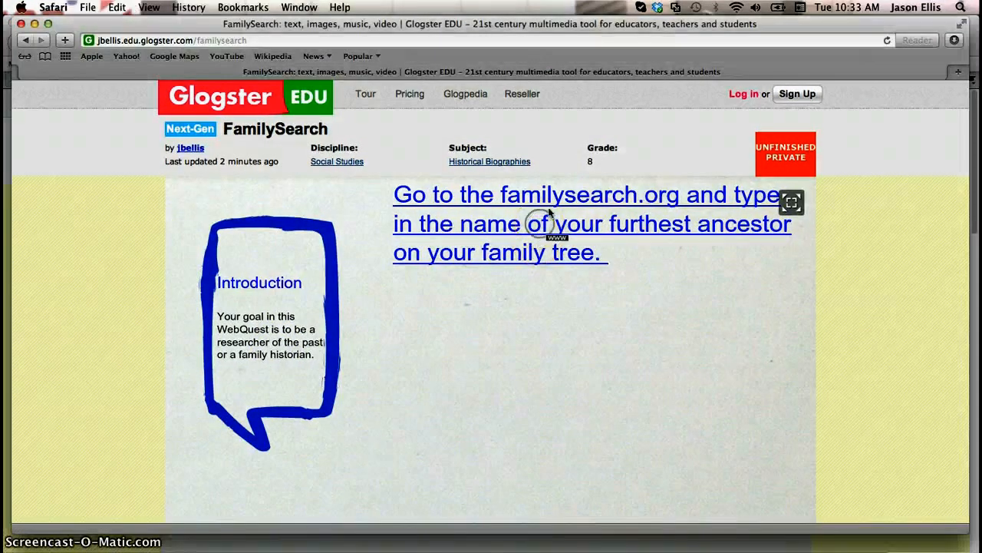
left_click(553, 216)
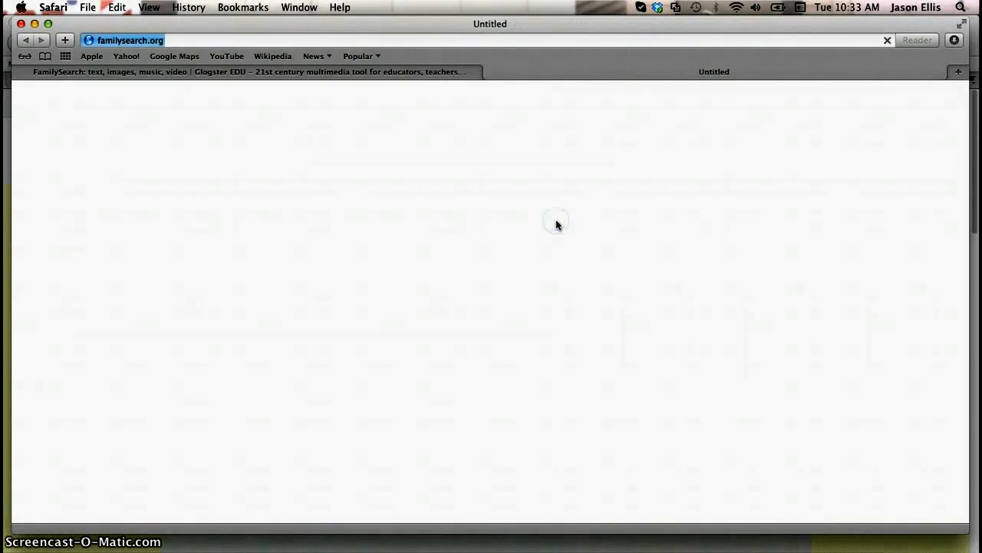
left_click(536, 192)
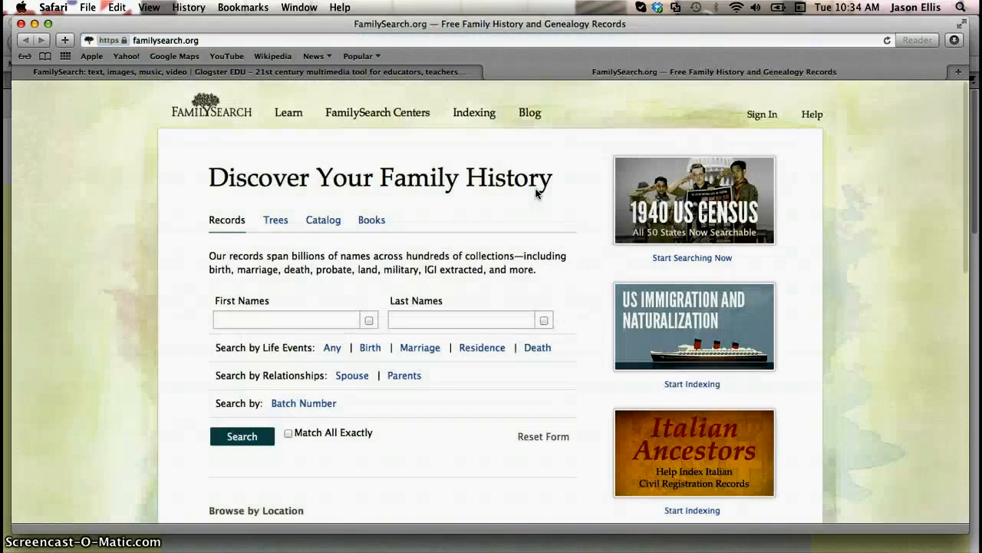
left_click(749, 206)
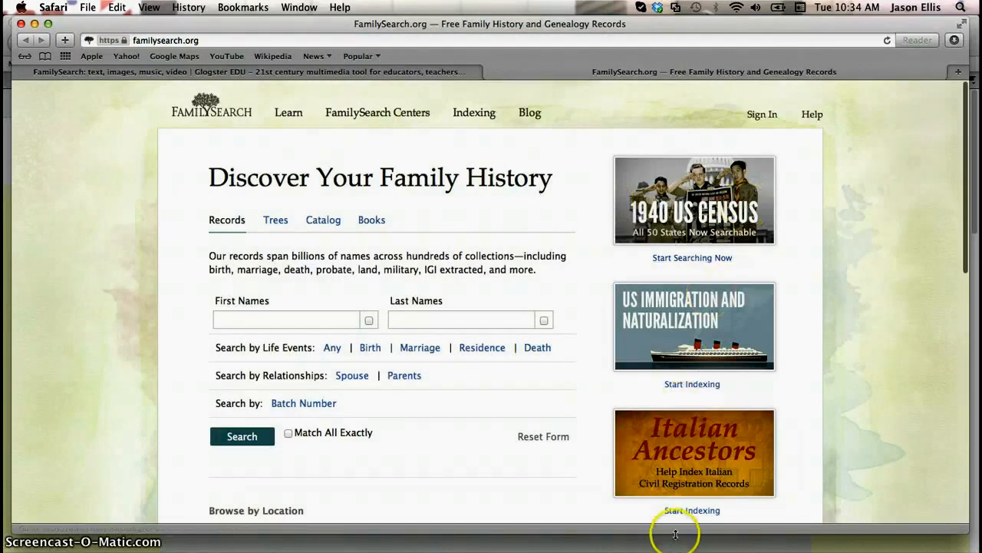
Switch back to Chrome, return to the Glogster dashboard and dismiss the EDU Premium trial offer.
key("super+Tab")
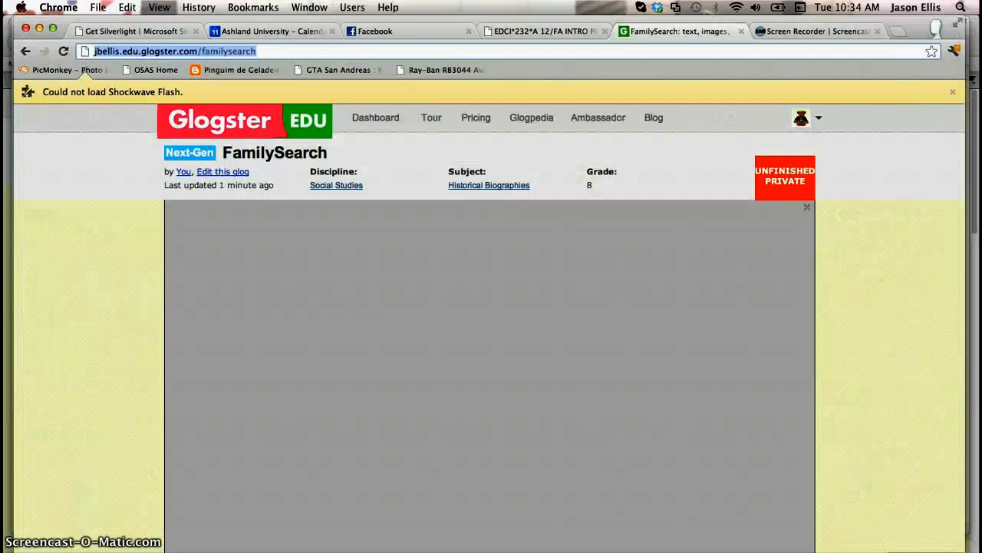
left_click(25, 50)
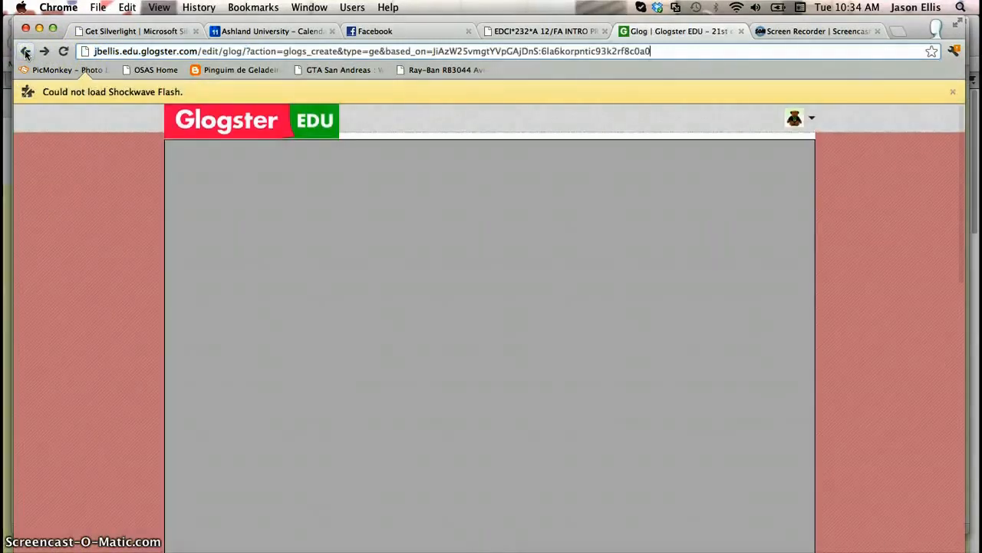
left_click(26, 51)
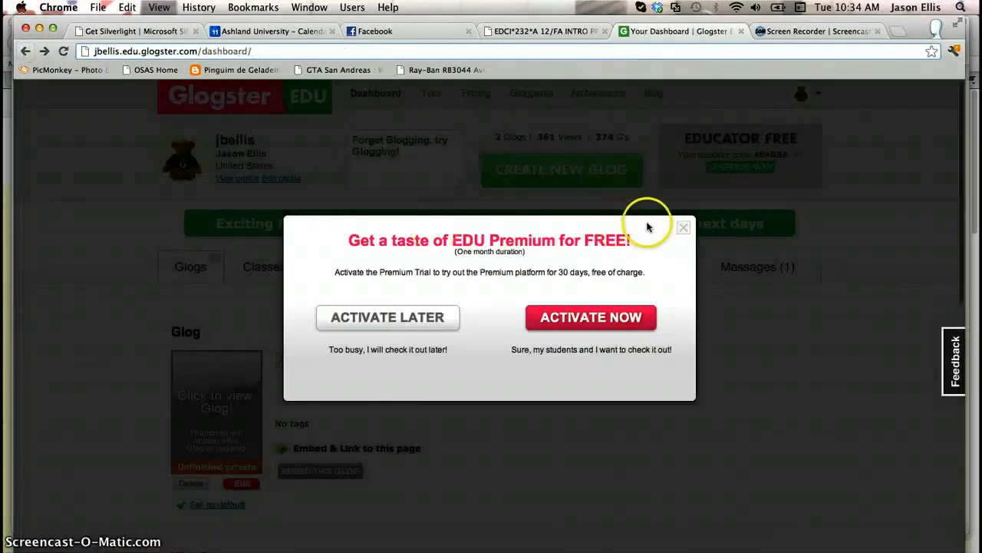
right_click(683, 226)
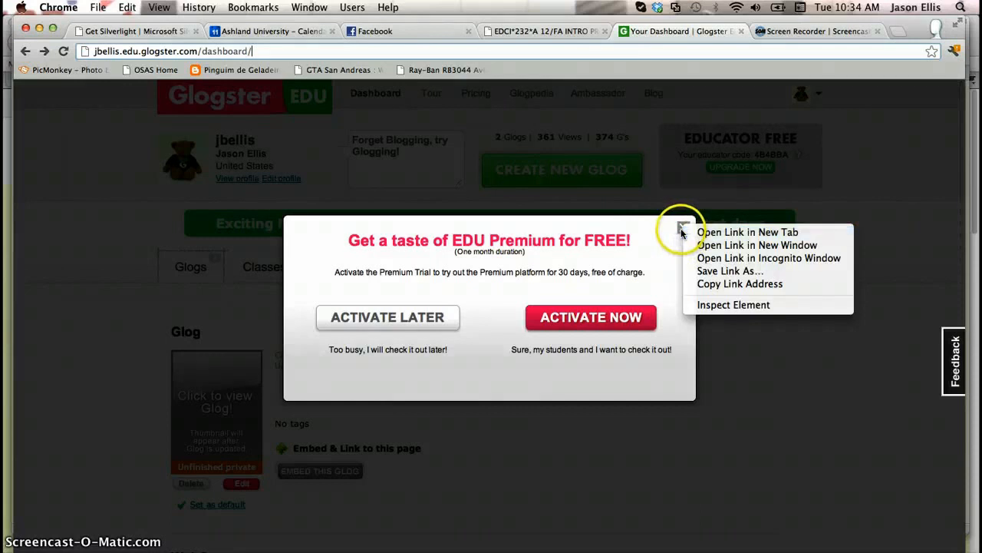
left_click(682, 228)
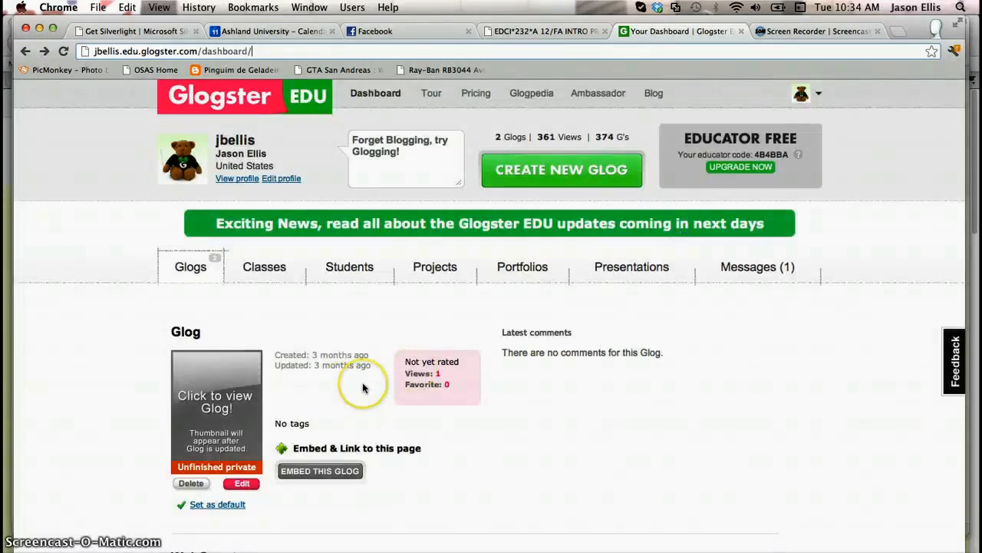
Look through the glogs listed on the dashboard and open the existing WebQuest glog.
scroll(354, 393, "down", 5)
scroll(363, 387, "up", 3)
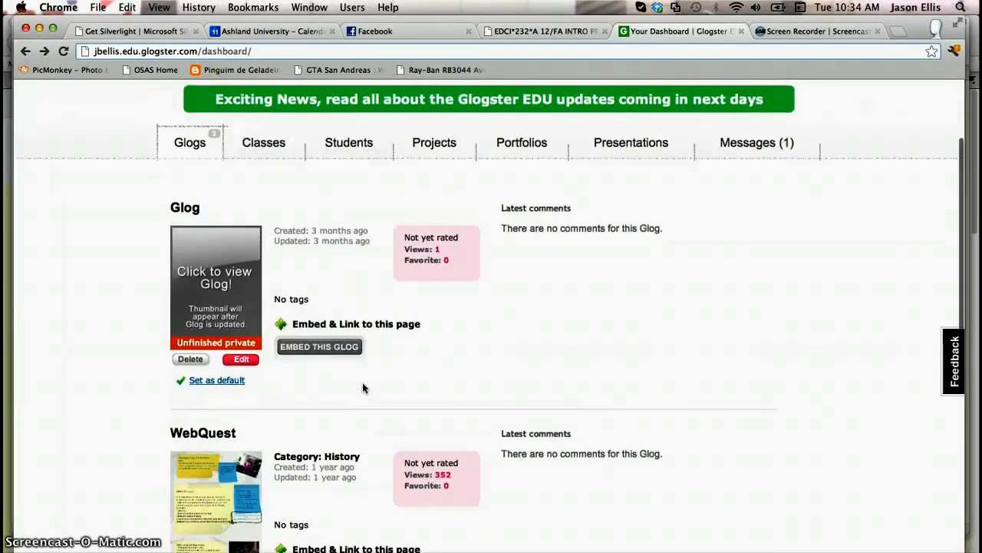
scroll(363, 387, "down", 8)
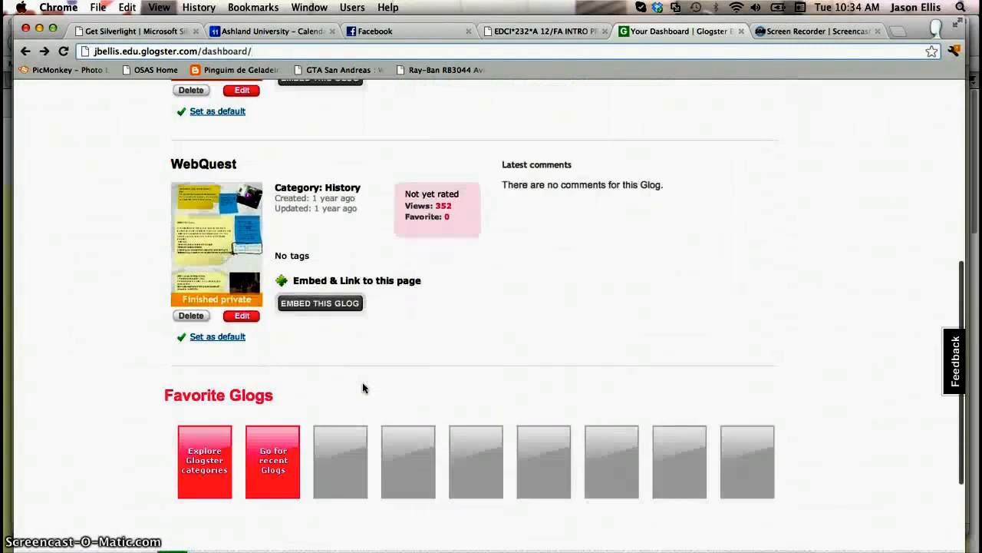
scroll(364, 388, "up", 11)
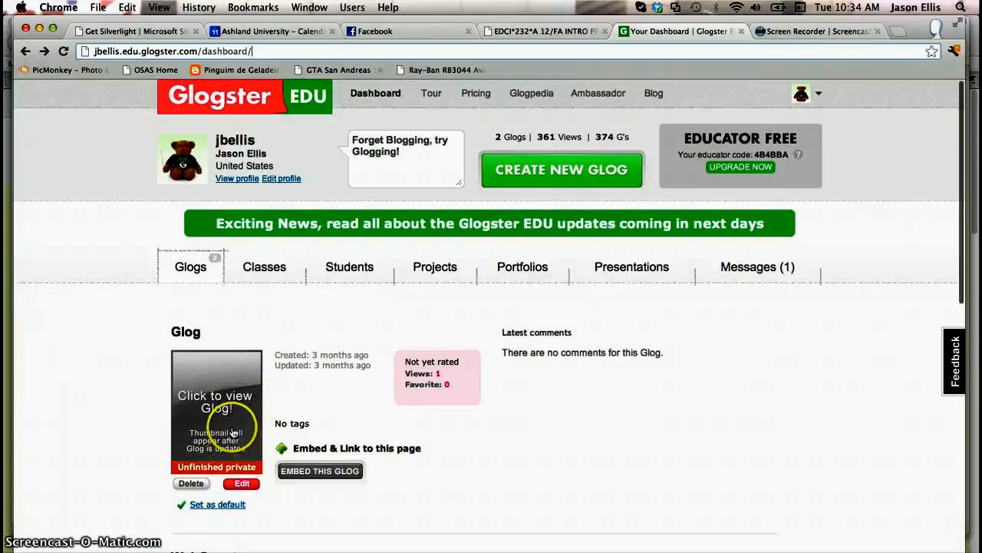
left_click(215, 410)
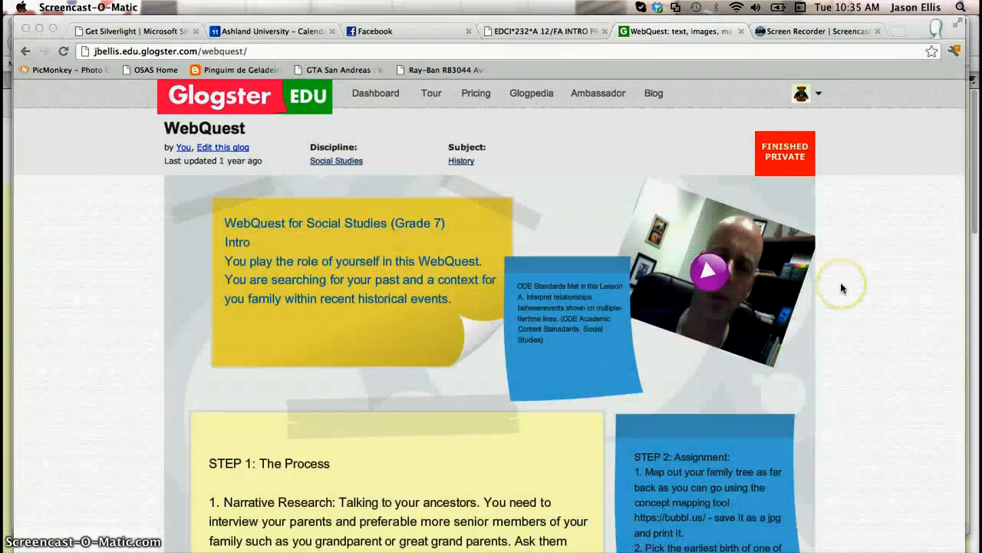
Review the WebQuest glog from its introduction through the process and assignment notes to the Step 4 requirements.
scroll(841, 288, "down", 2)
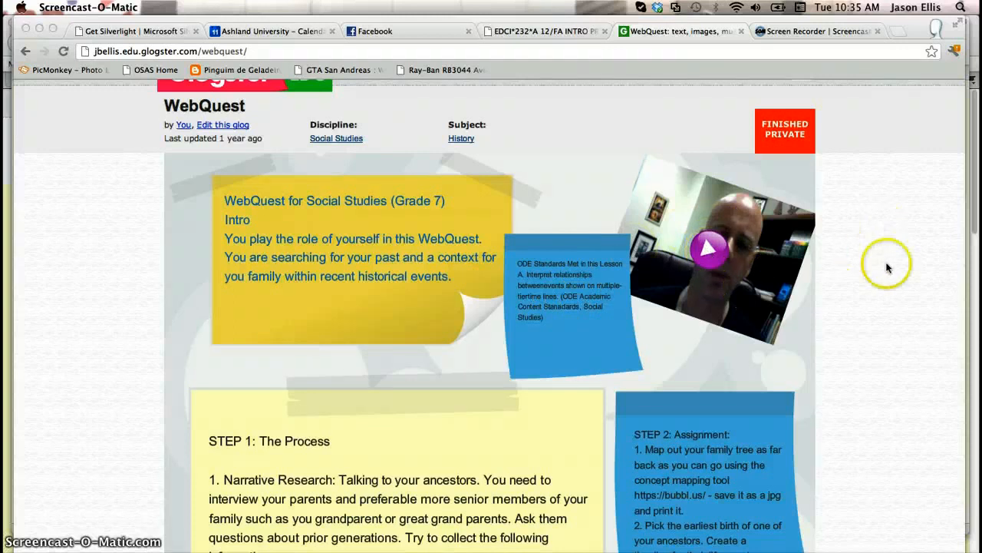
scroll(886, 310, "down", 5)
scroll(886, 310, "down", 4)
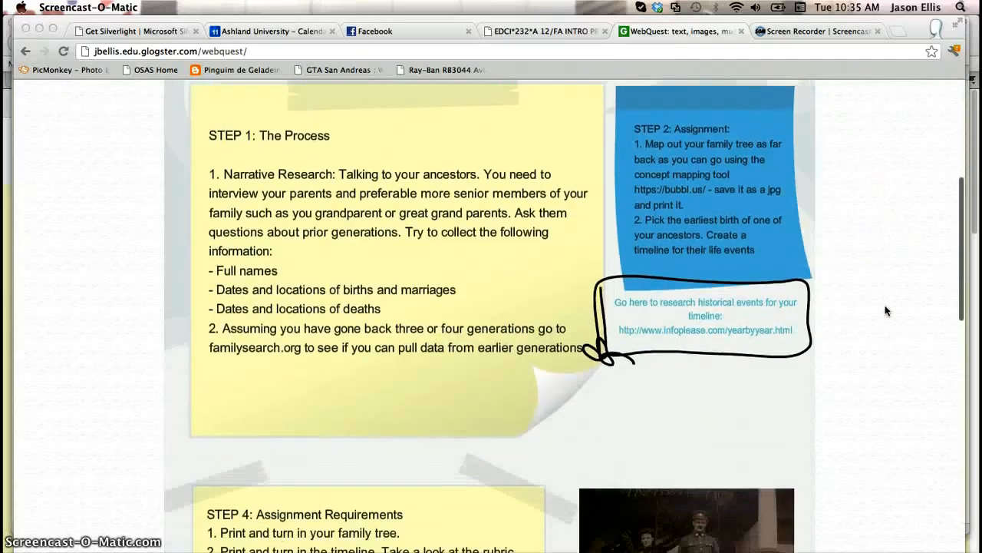
scroll(887, 310, "up", 4)
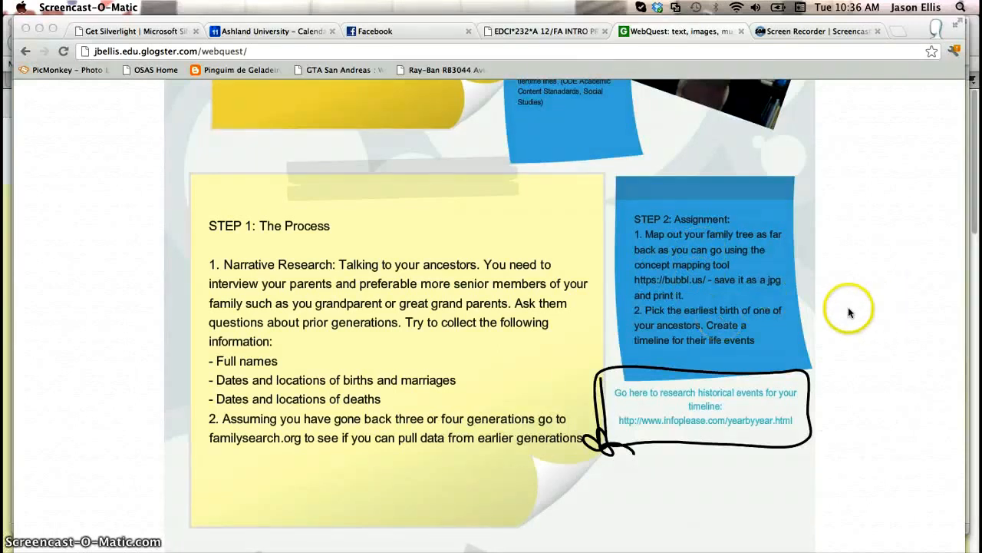
scroll(851, 312, "down", 5)
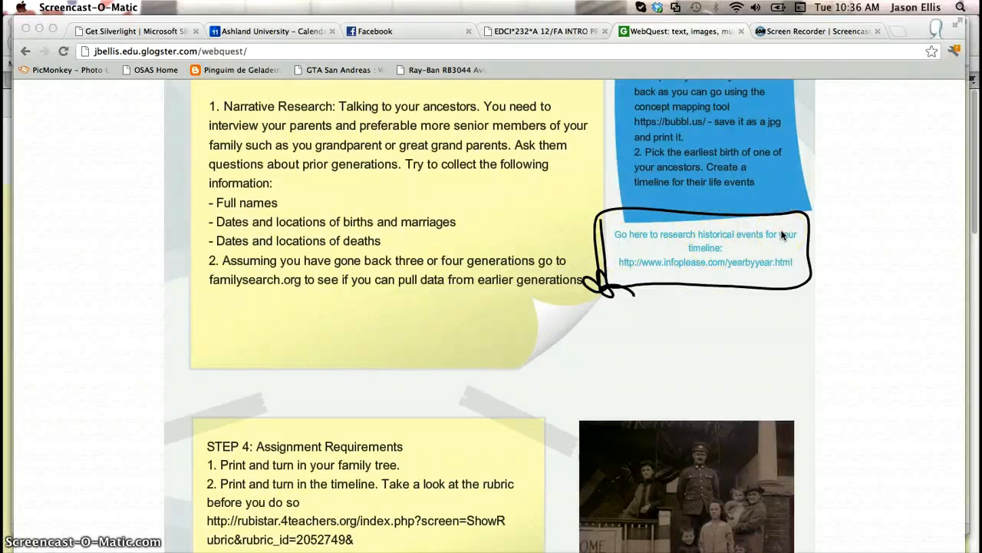
scroll(883, 345, "down", 5)
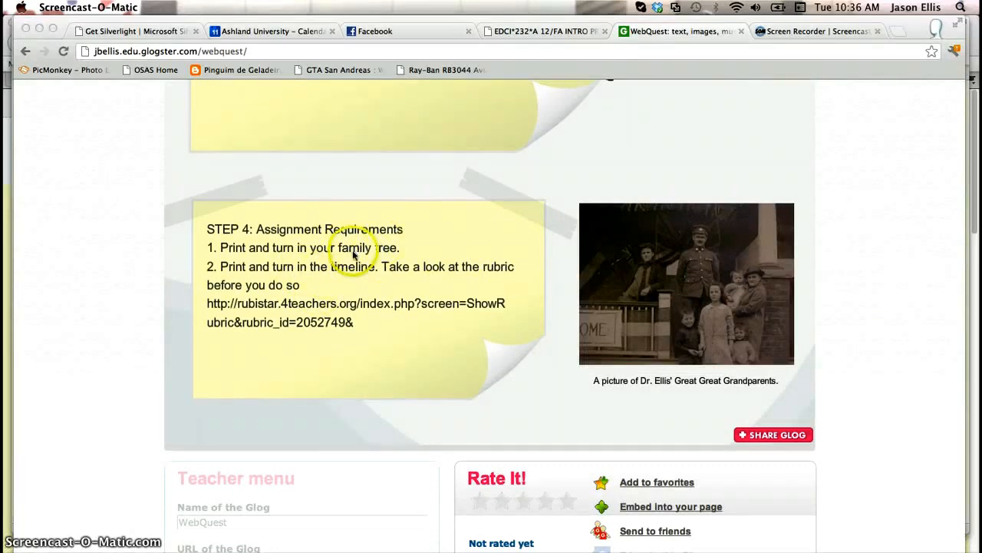
Copy the web address of the WebQuest glog.
left_click(276, 48)
key("super+c")
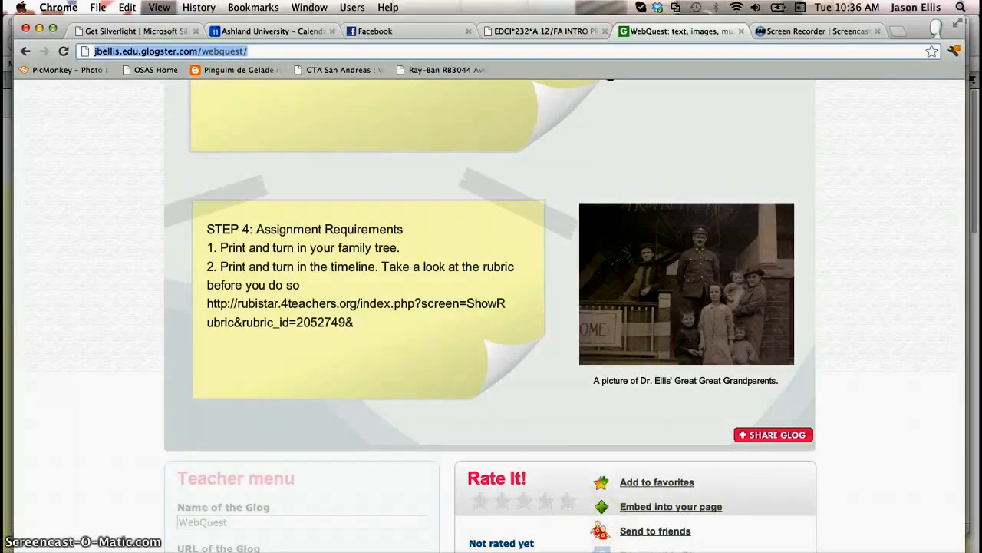
Switch to Safari and load the copied web address of the WebQuest glog.
key("super+Tab")
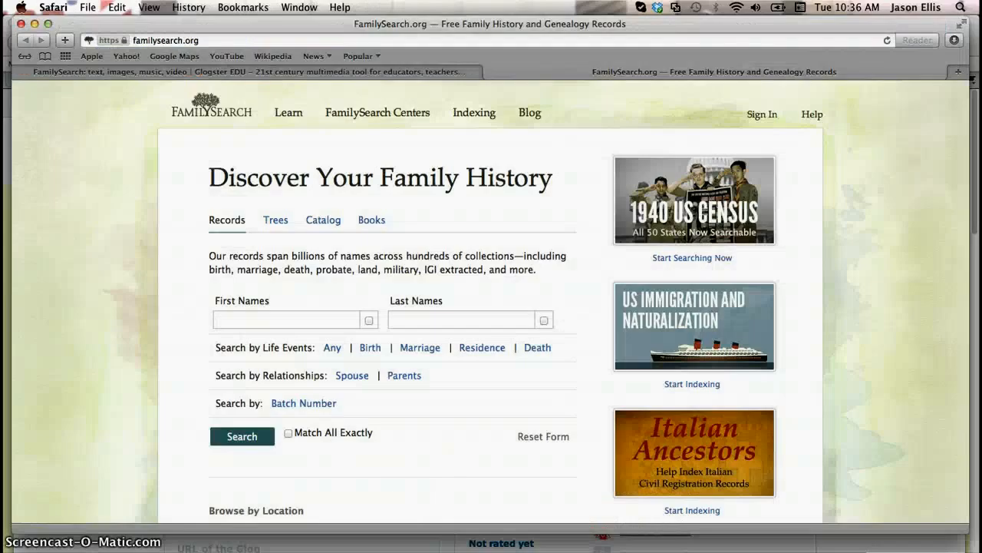
left_click(314, 37)
key("super+v")
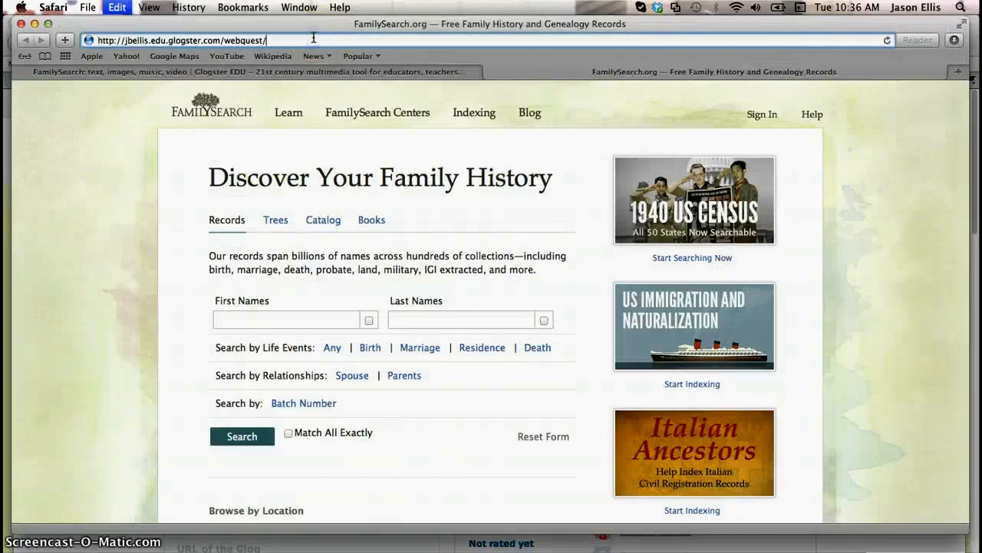
key("Return")
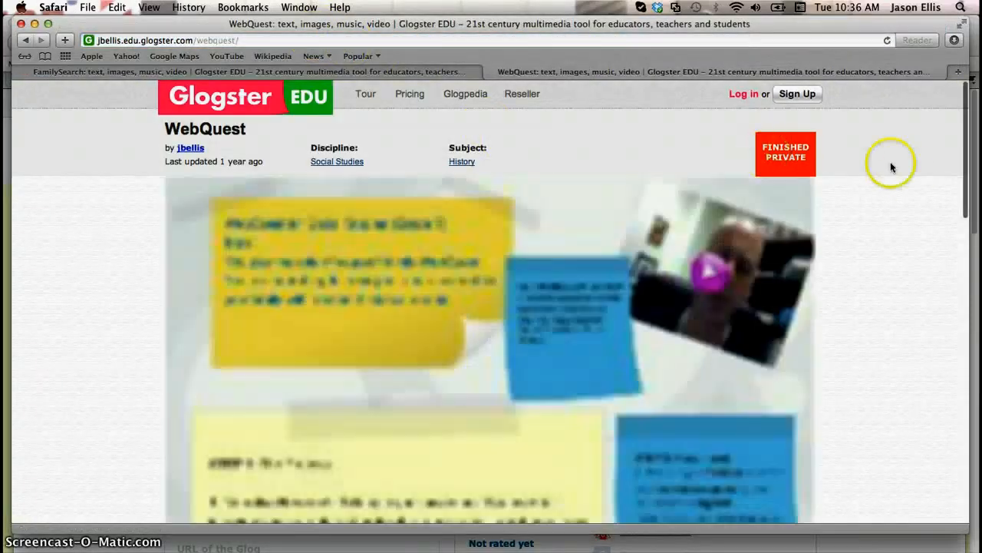
Open the RubiStar rubric linked in the glog's STEP 4: Assignment Requirements note.
scroll(884, 259, "down", 5)
scroll(884, 259, "down", 8)
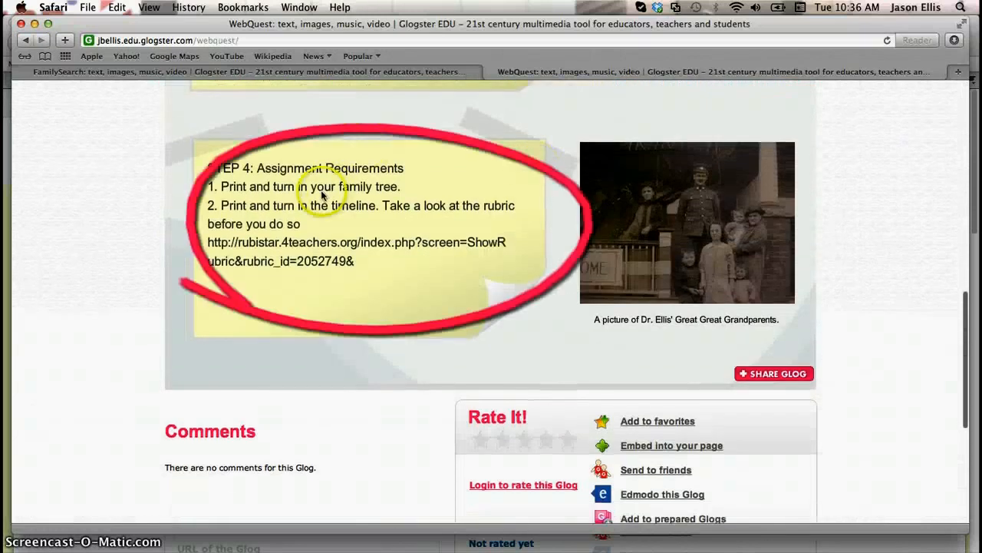
scroll(329, 177, "up", 5)
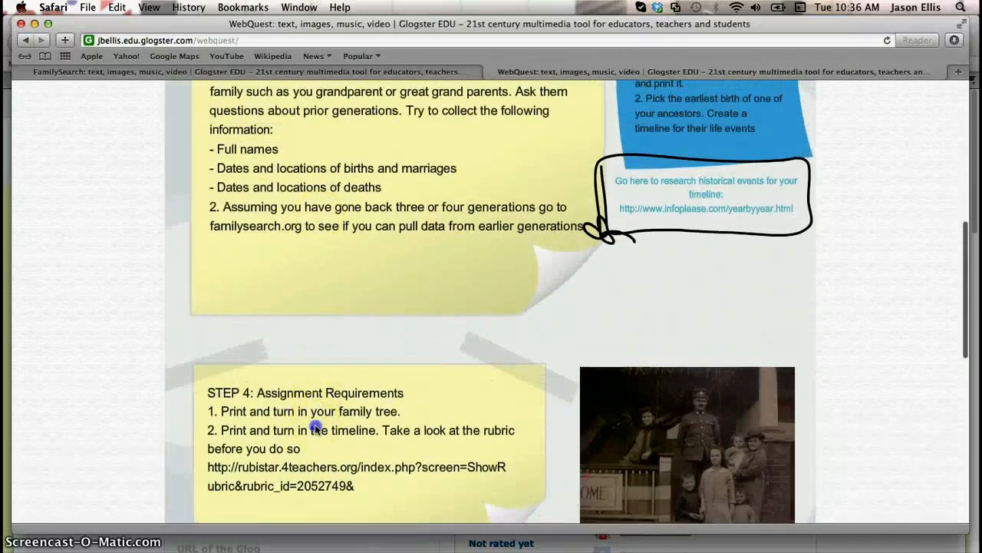
left_click(315, 428)
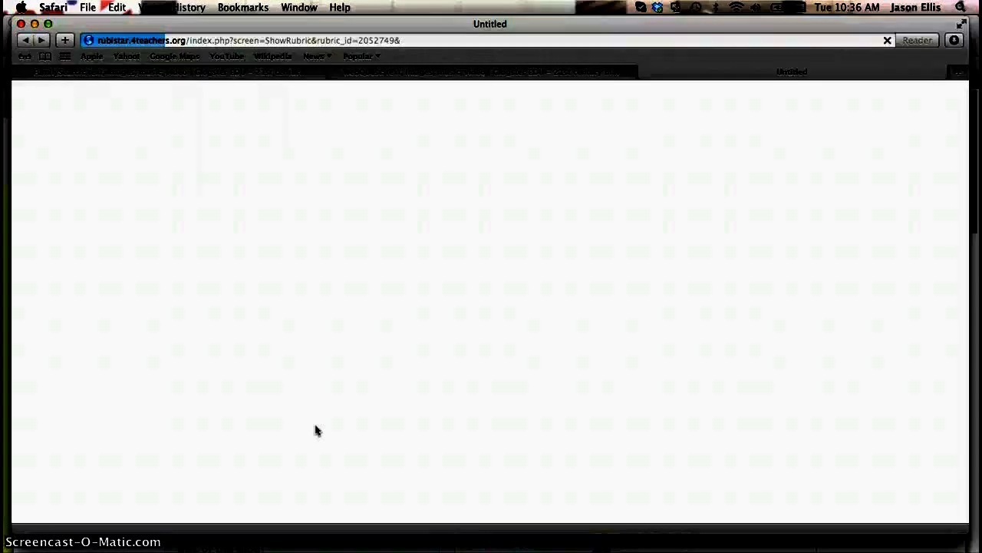
left_click(440, 364)
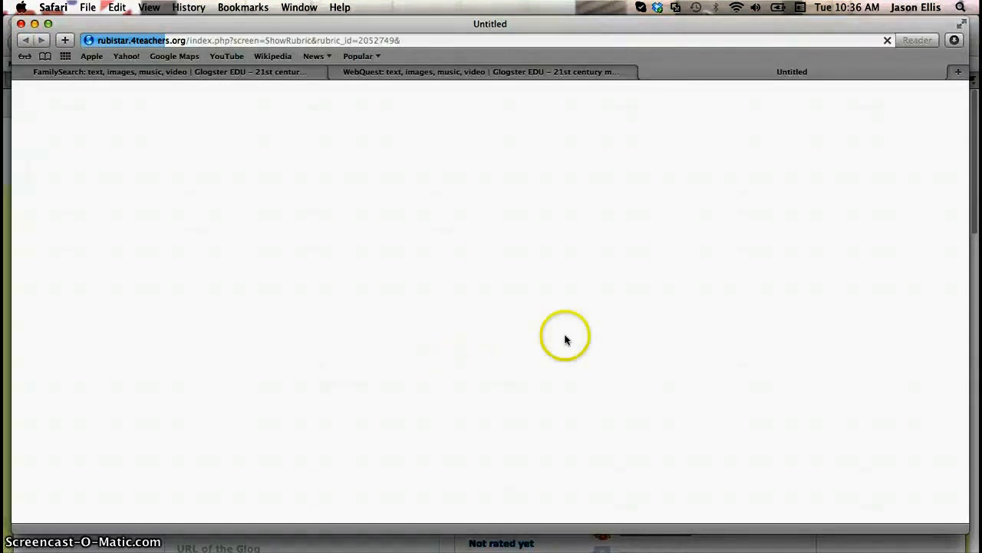
Review the Timeline : Historical Events and your Ancestors rubric with its categories and scoring levels.
scroll(707, 223, "down", 4)
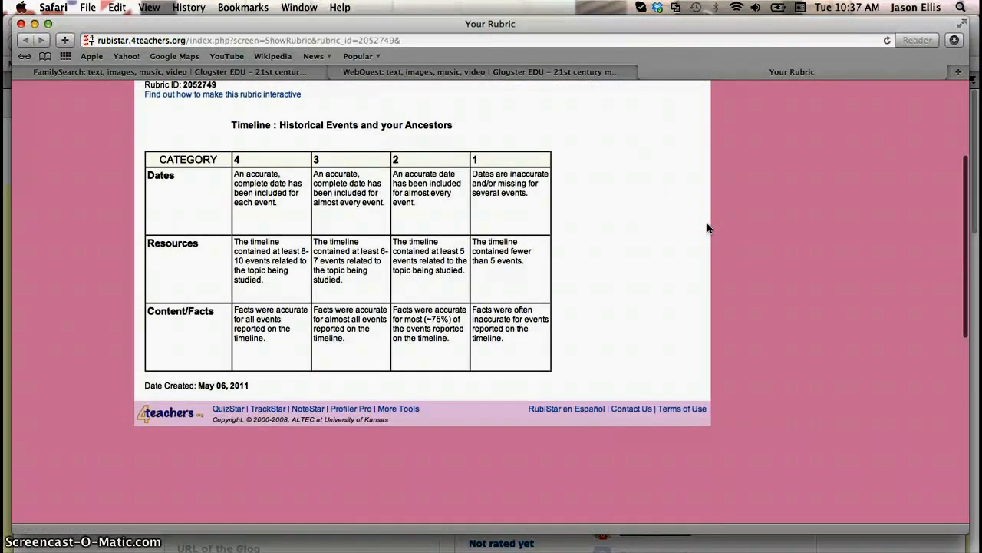
scroll(707, 223, "up", 1)
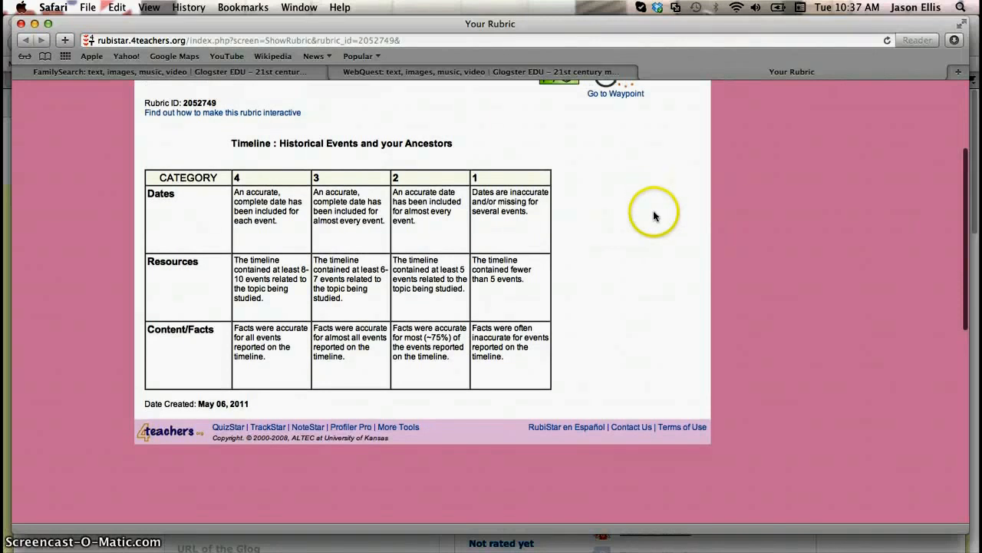
scroll(654, 216, "up", 5)
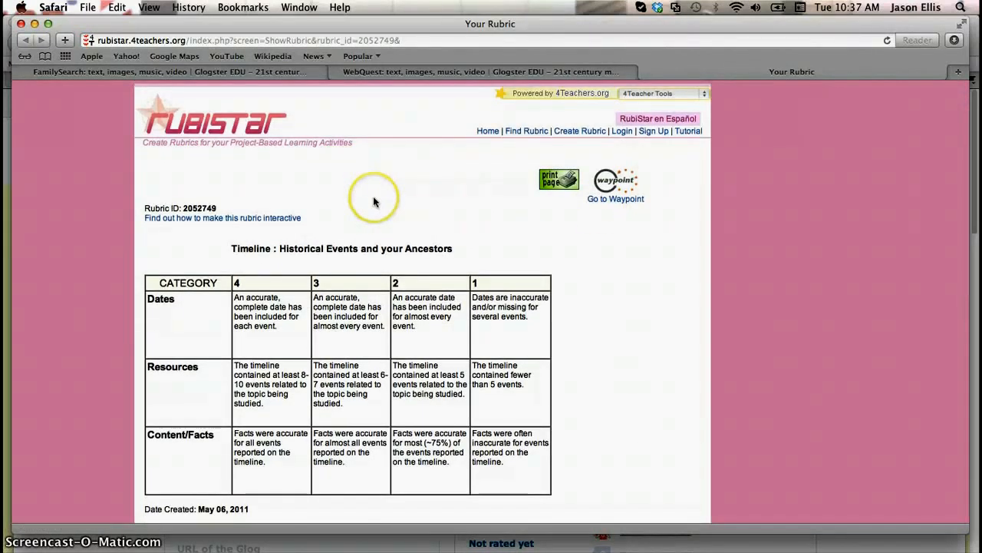
Go to the RubiStar home page and look over its login, rubric search and Create a Rubric sections.
left_click(235, 122)
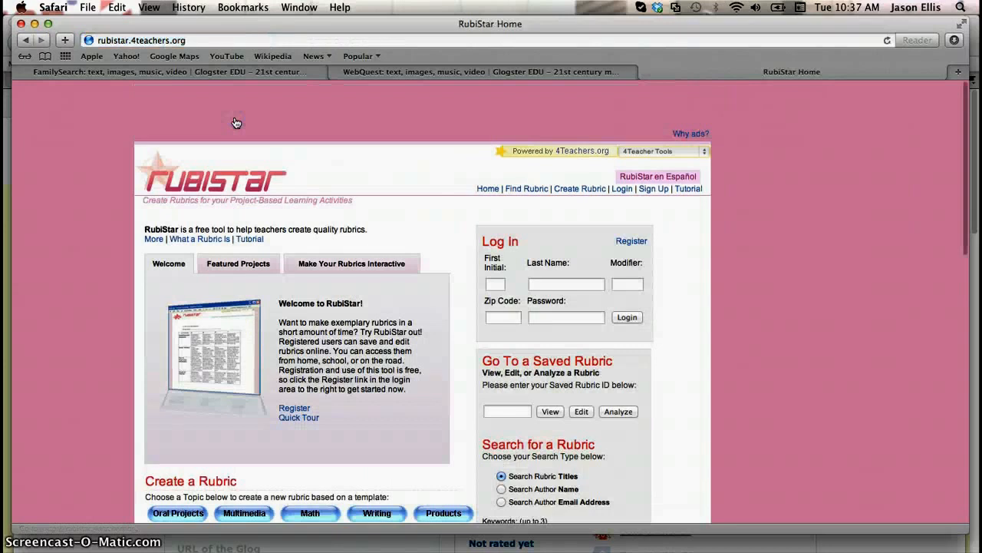
left_click(195, 42)
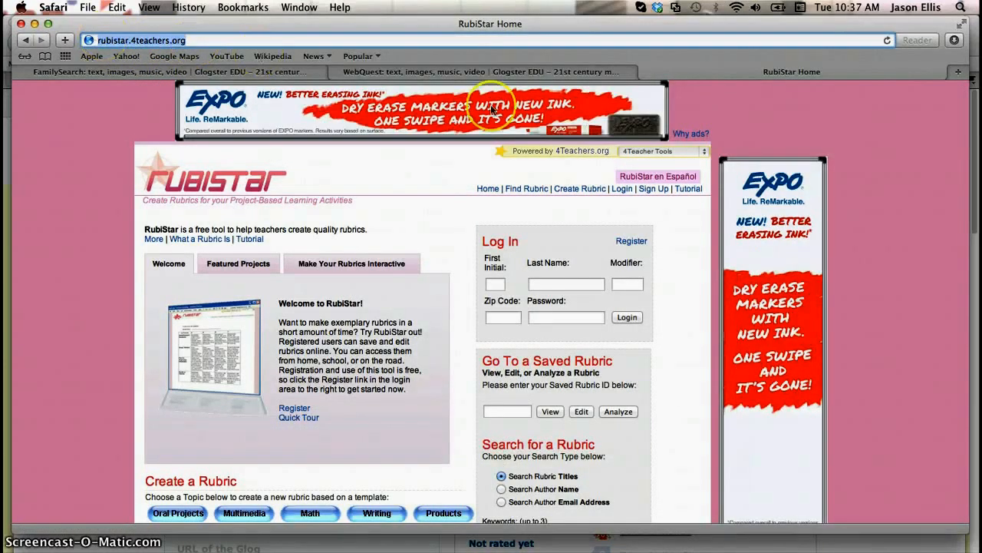
scroll(638, 253, "down", 2)
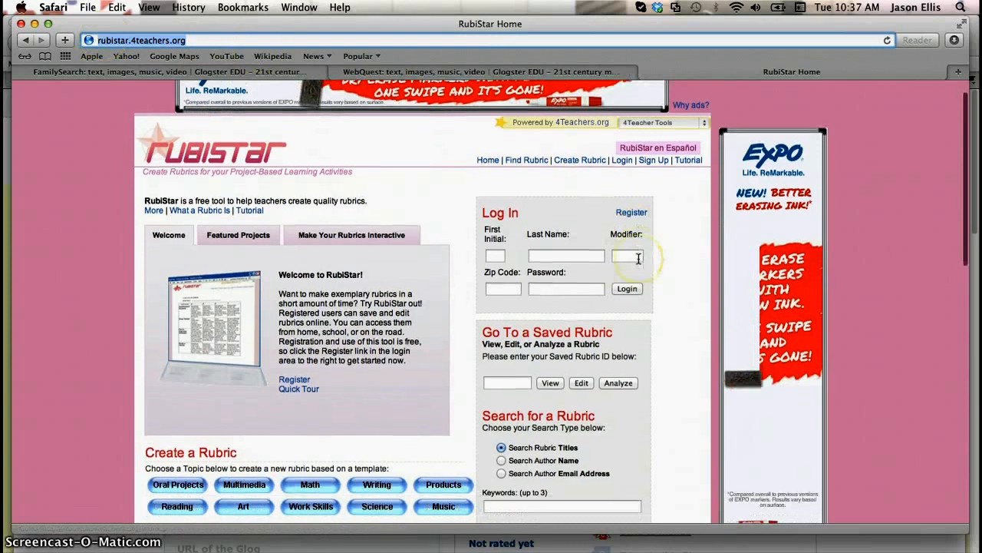
scroll(634, 259, "down", 2)
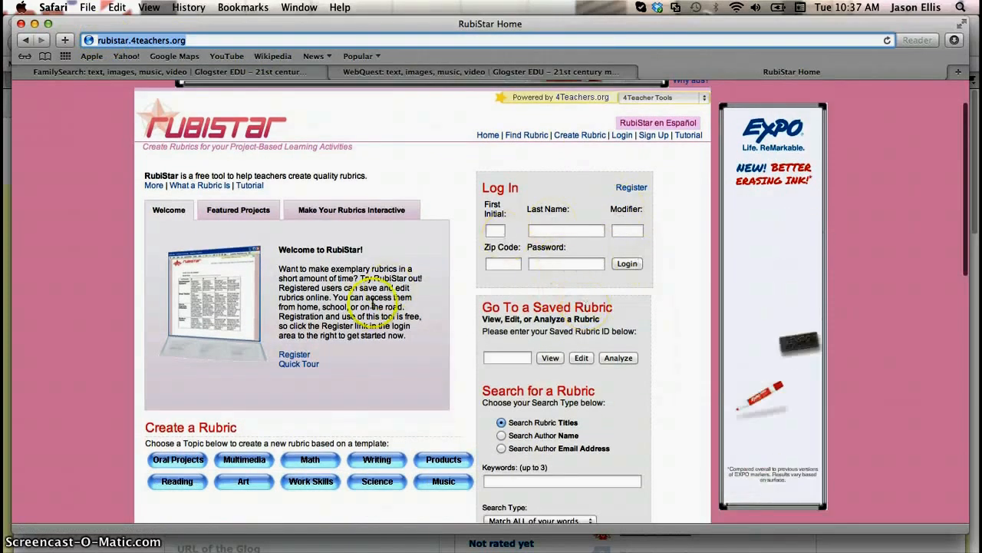
scroll(374, 303, "down", 5)
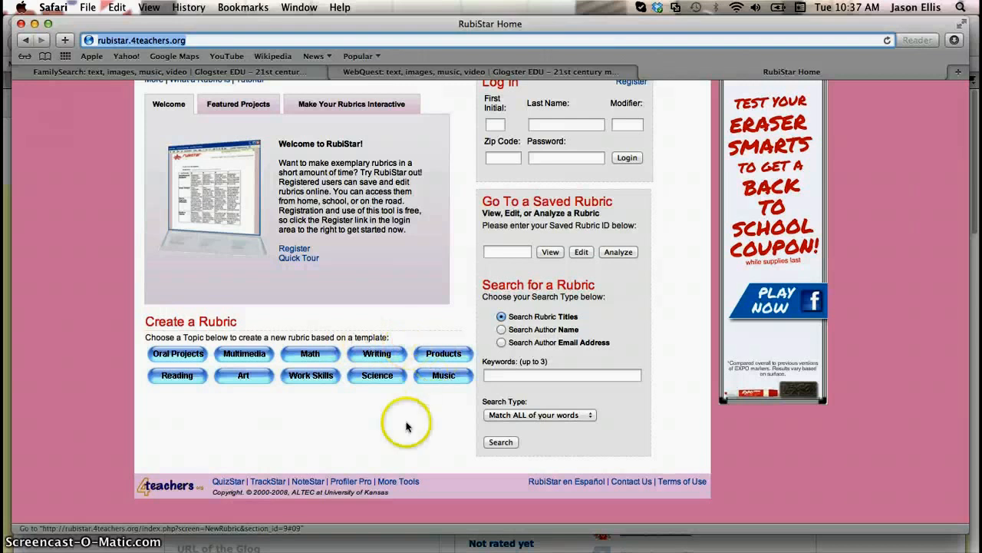
scroll(407, 424, "up", 4)
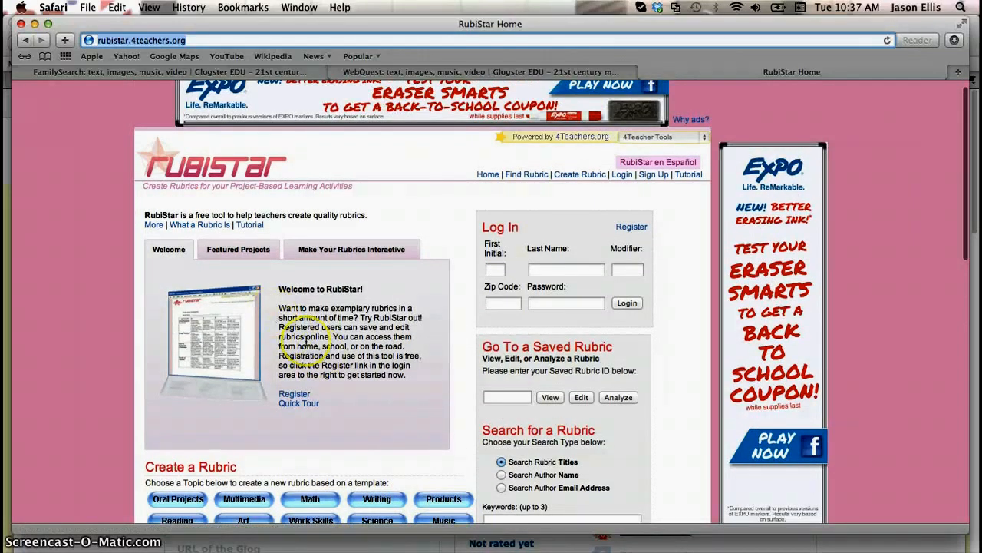
scroll(307, 341, "down", 3)
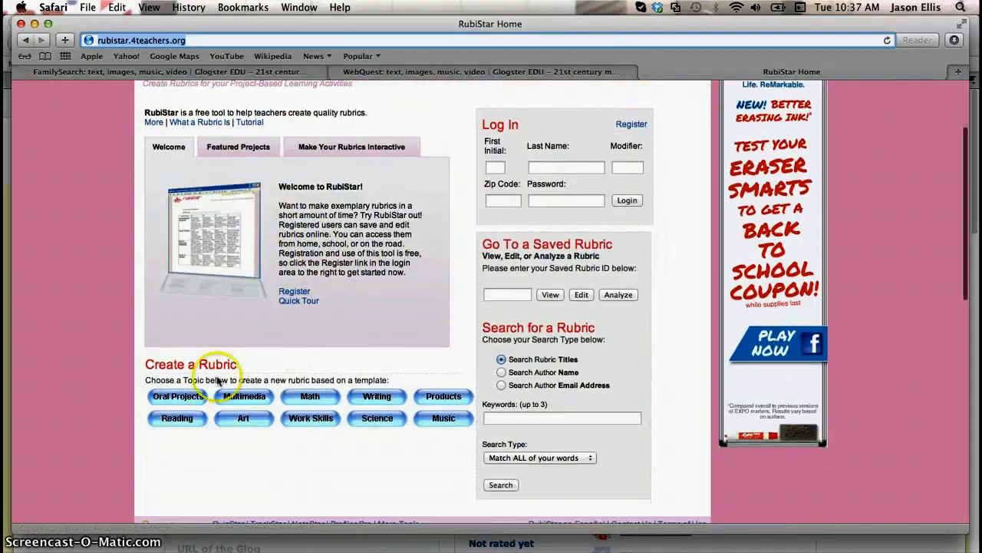
Start a new rubric from the Writing topic using the Research Report template.
left_click(377, 396)
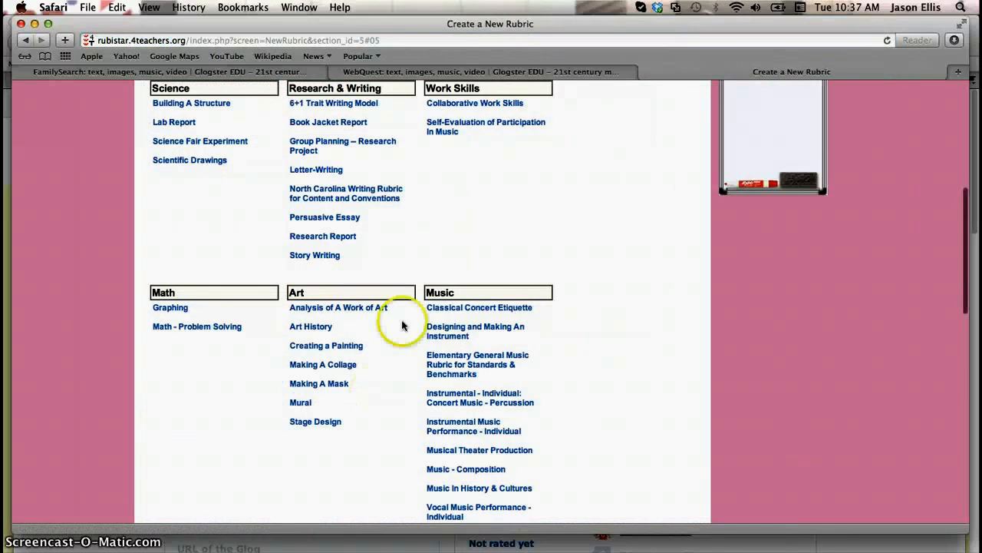
scroll(479, 221, "up", 3)
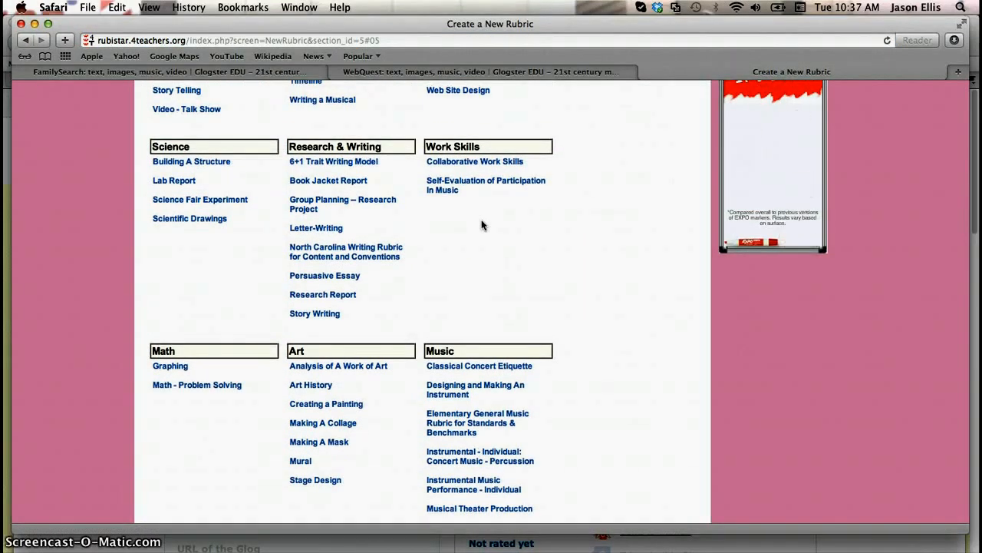
left_click(338, 298)
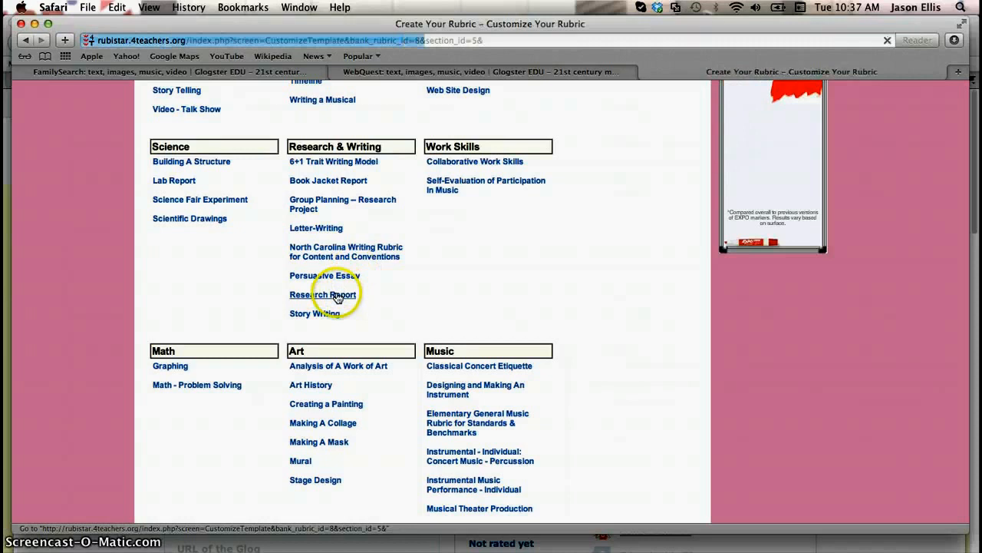
Try to set the category of the first rubric row to Amount of Information.
scroll(503, 334, "down", 5)
scroll(460, 307, "down", 2)
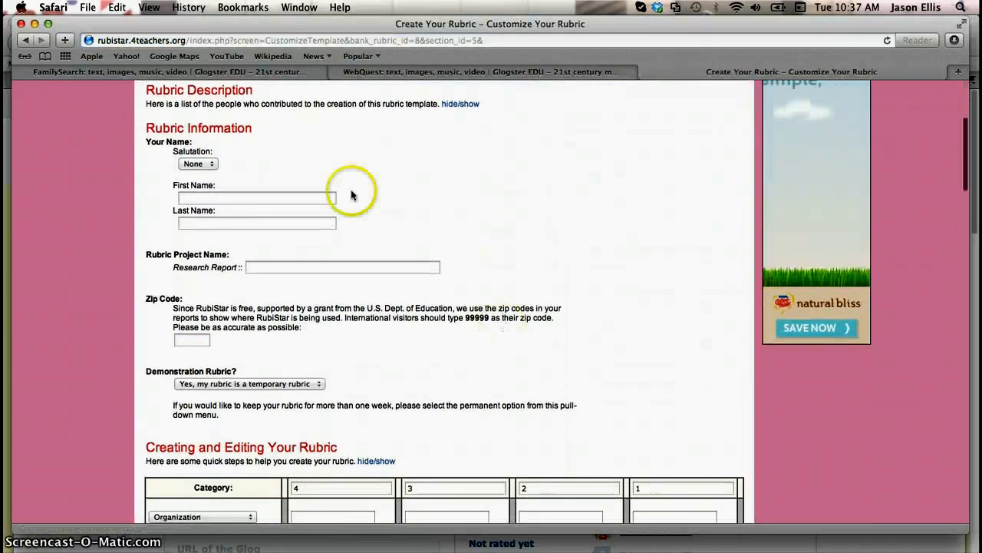
scroll(282, 307, "down", 7)
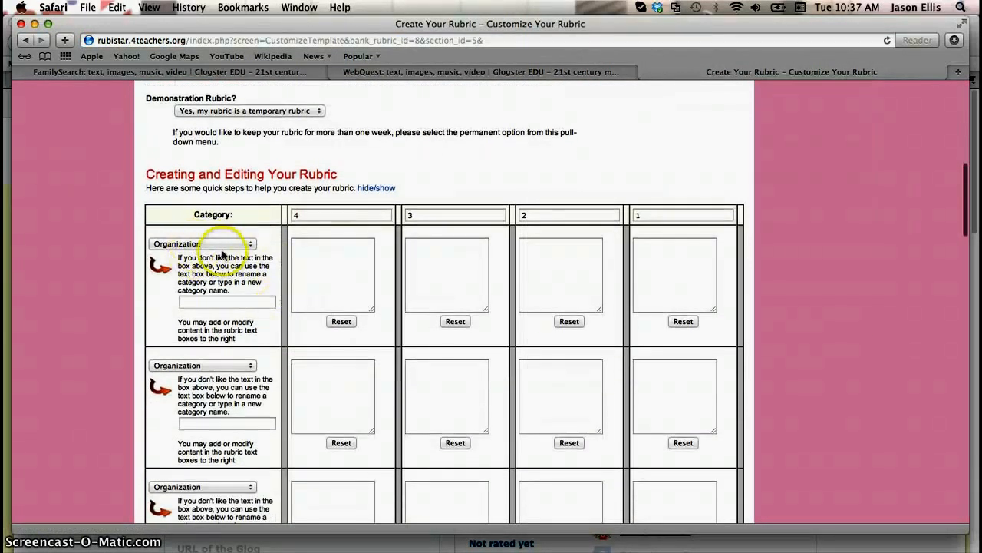
scroll(227, 298, "down", 2)
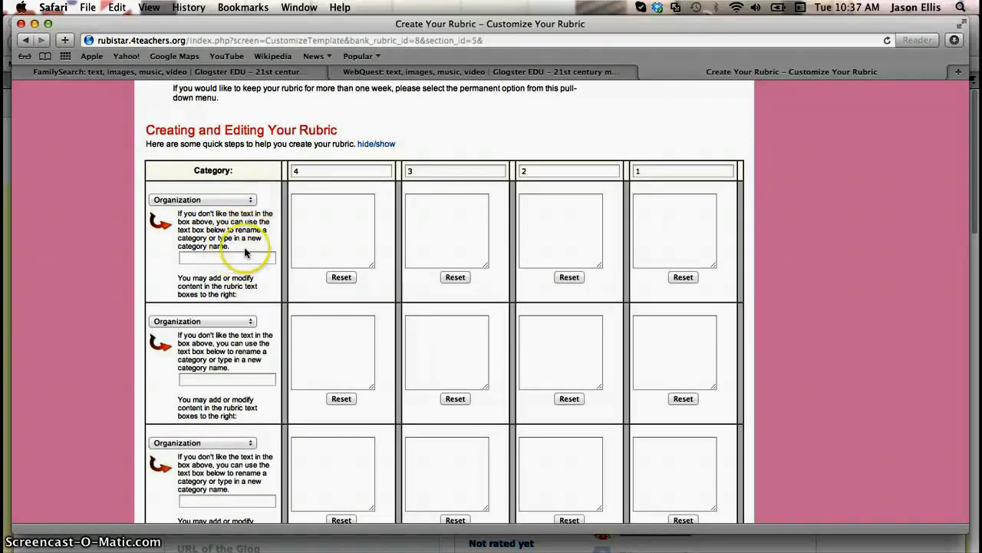
scroll(244, 247, "down", 1)
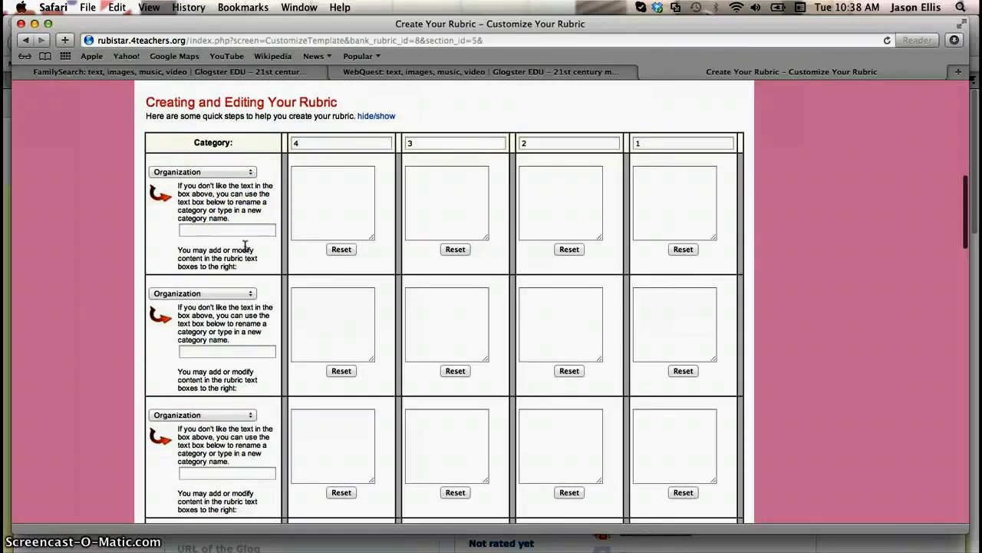
left_click(251, 171)
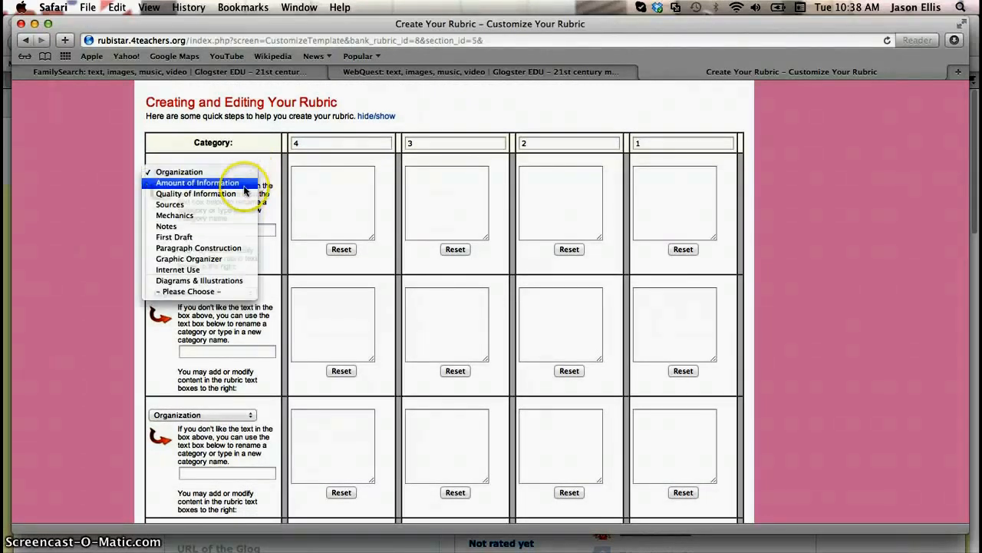
left_click(244, 185)
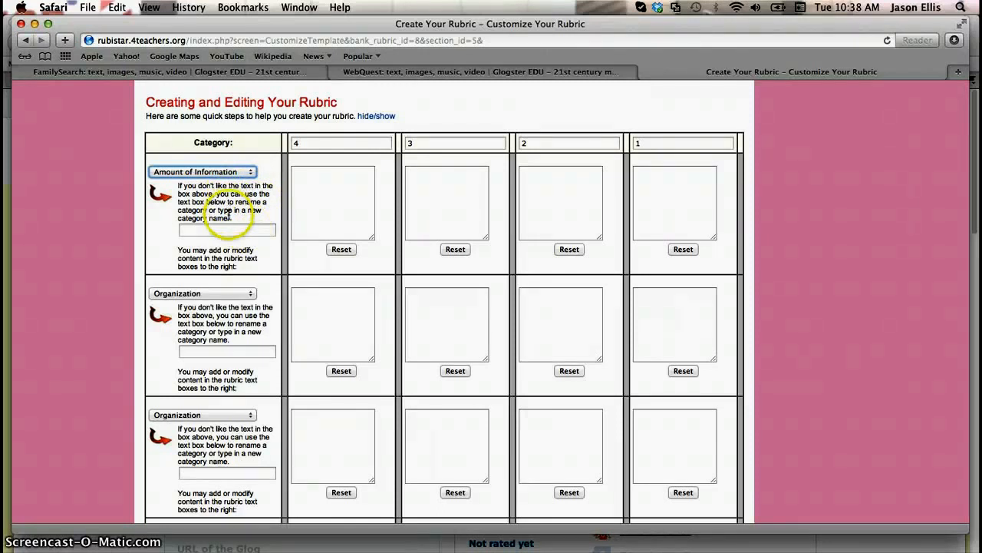
Try to set the category of the second rubric row to Sources.
scroll(231, 222, "down", 3)
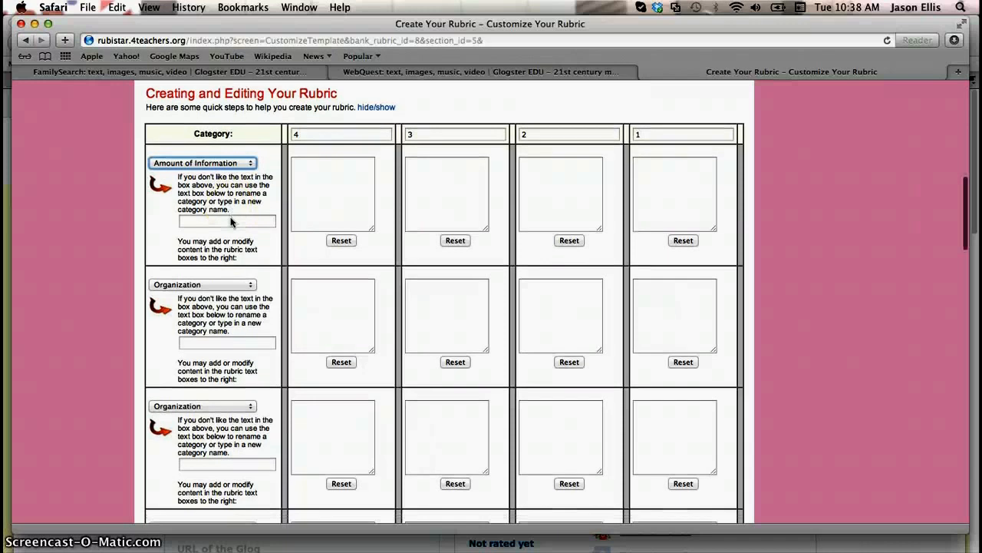
scroll(231, 222, "down", 5)
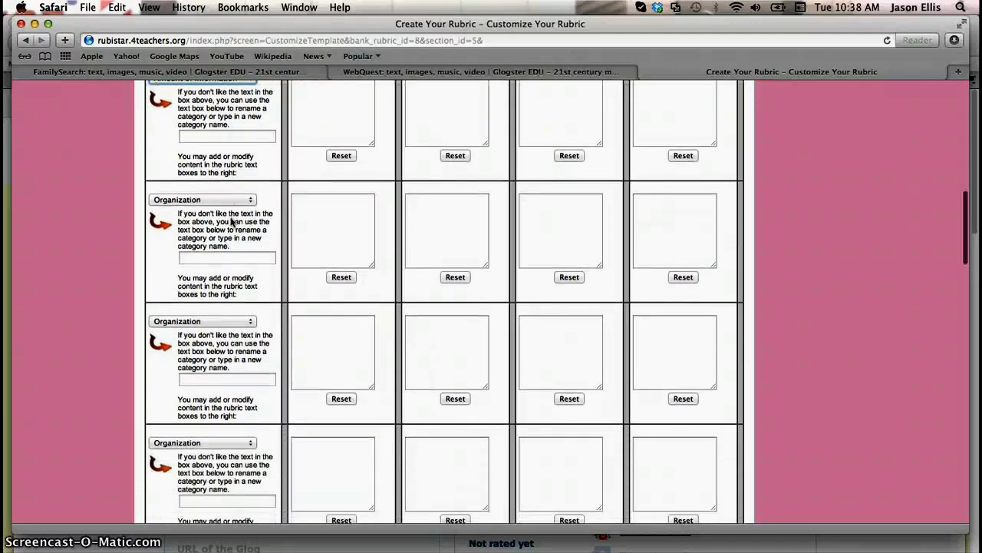
scroll(231, 222, "down", 8)
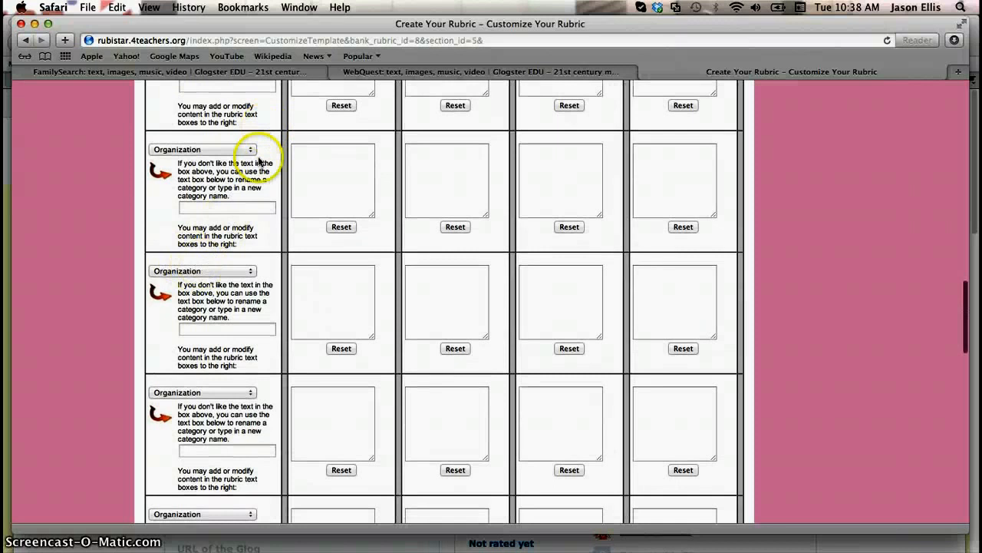
scroll(253, 158, "up", 8)
scroll(260, 162, "up", 6)
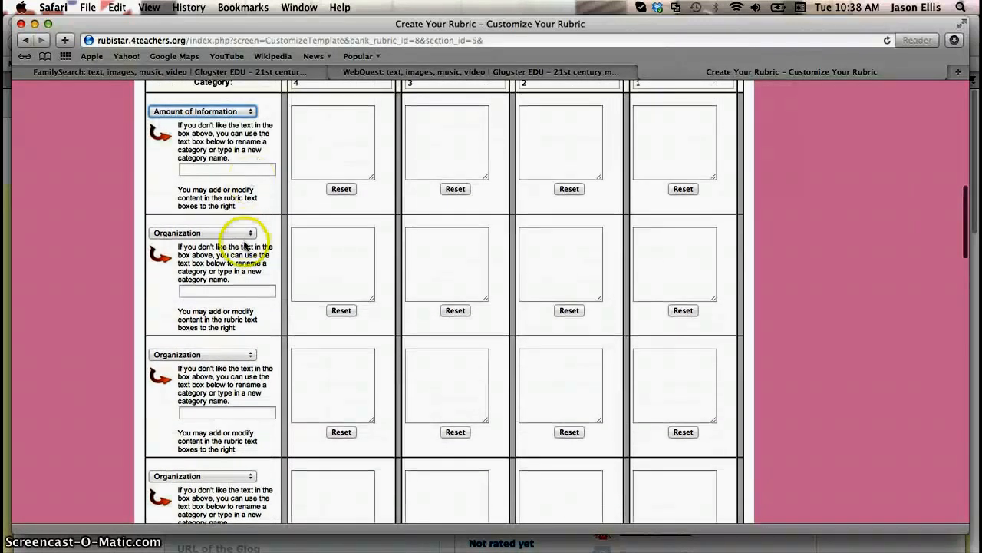
left_click(243, 233)
left_click(221, 263)
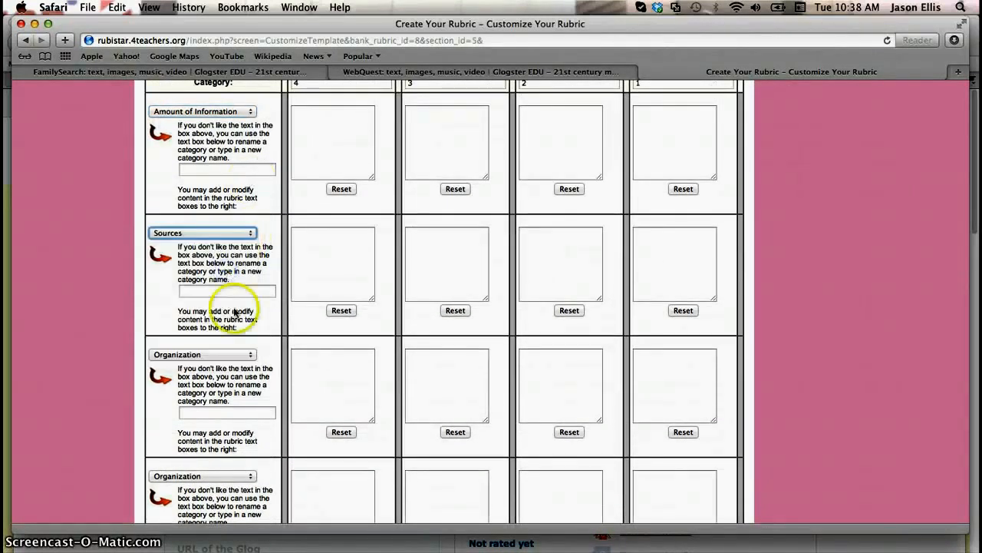
Fill the third rubric row with the criteria of the Internet Use category.
left_click(223, 354)
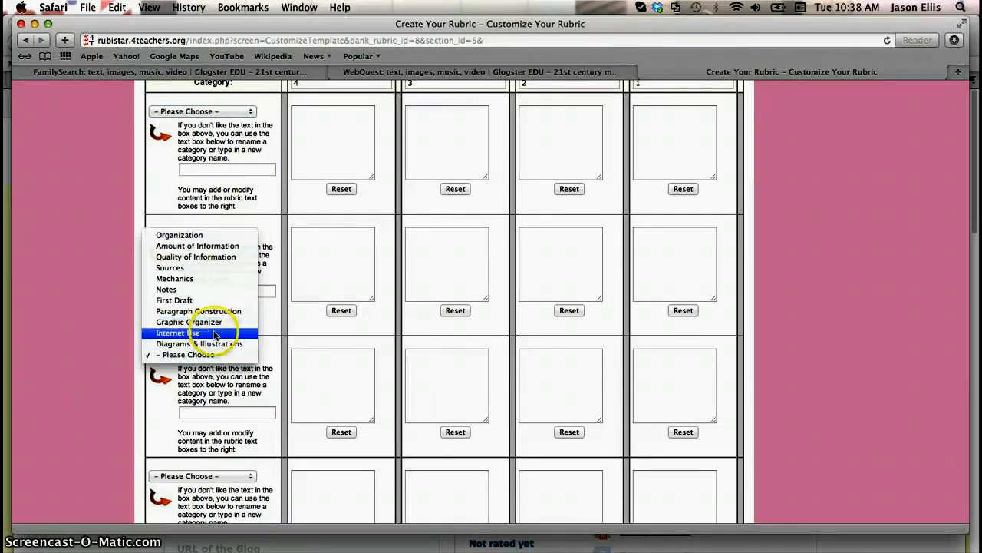
left_click(215, 335)
scroll(780, 235, "down", 1)
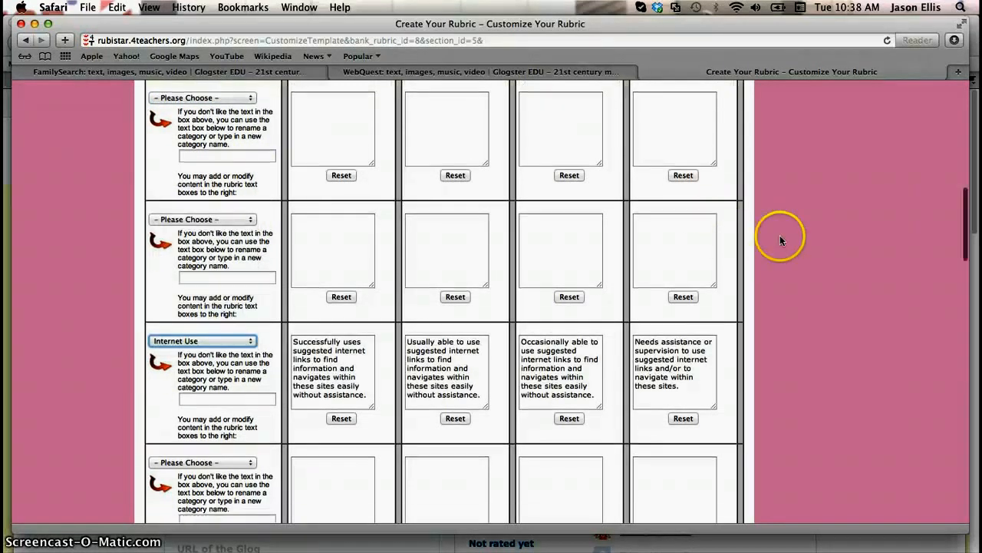
Fill the second rubric row with the Graphic Organizer criteria and the first row with the Organization criteria.
left_click(249, 216)
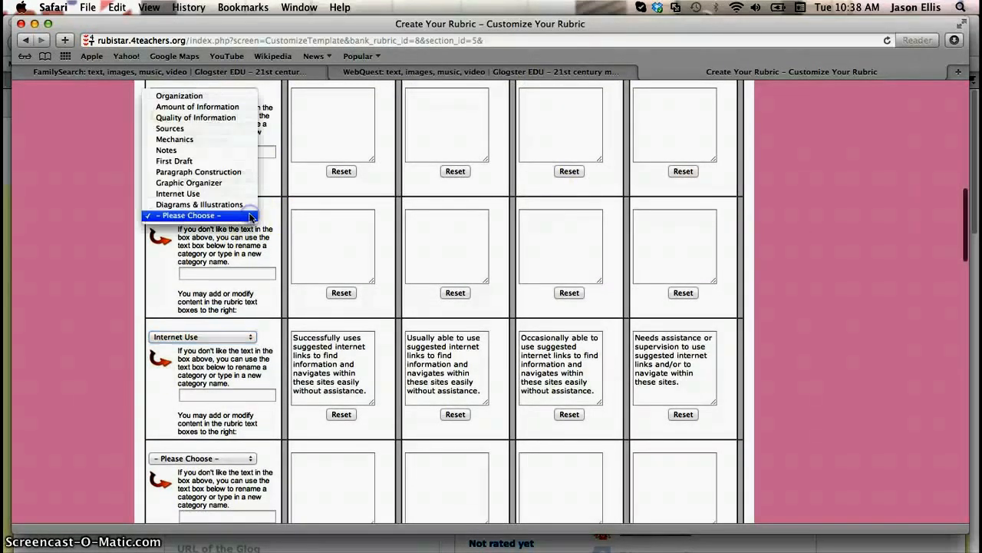
left_click(234, 183)
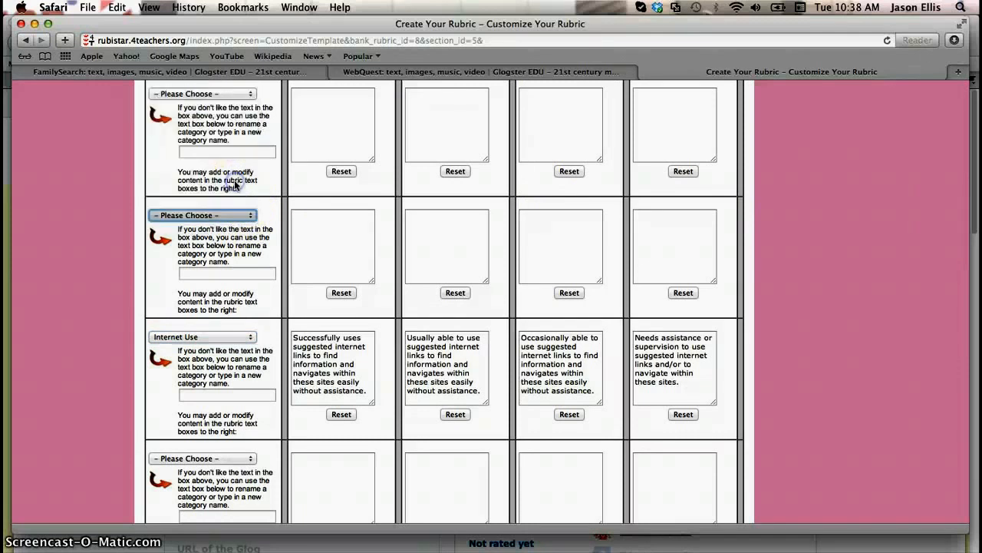
scroll(250, 169, "up", 5)
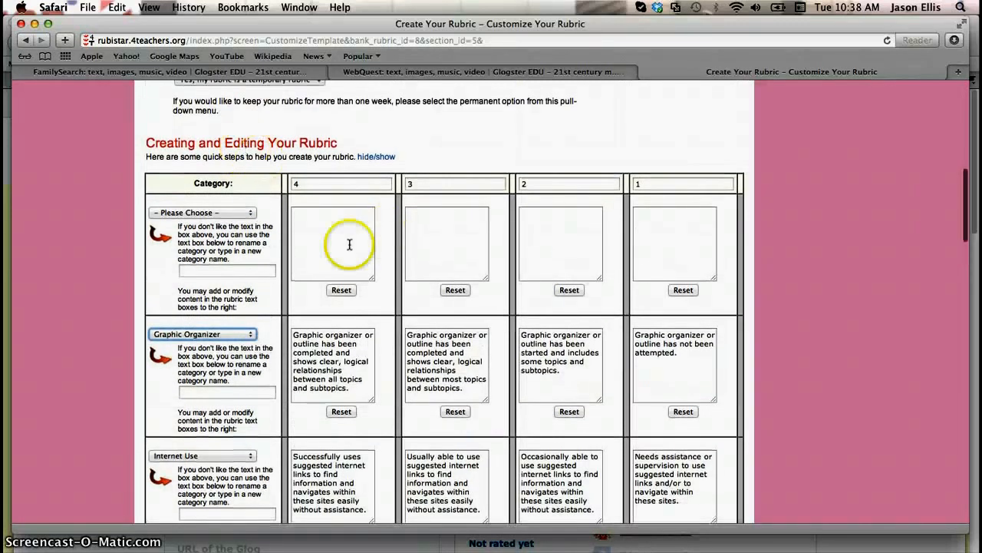
left_click(248, 212)
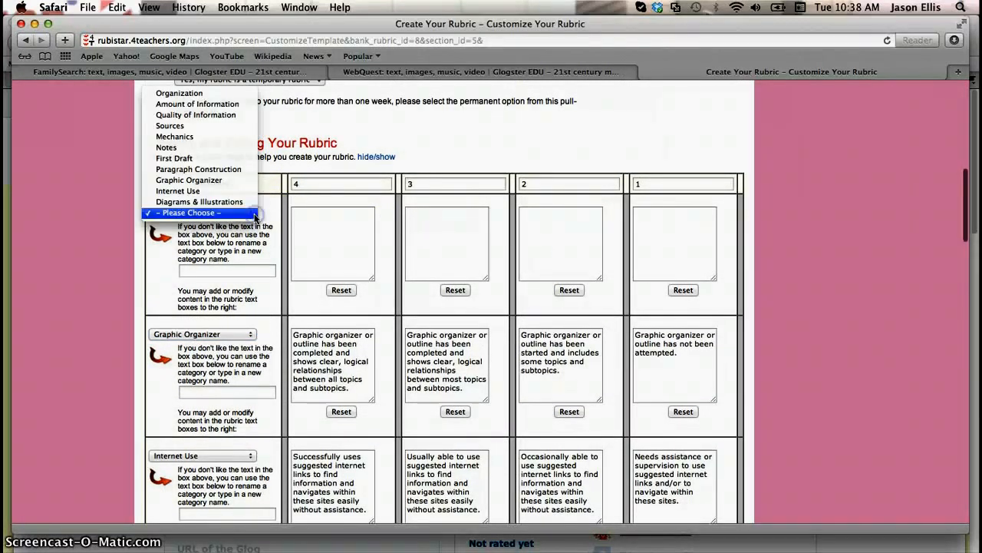
left_click(230, 93)
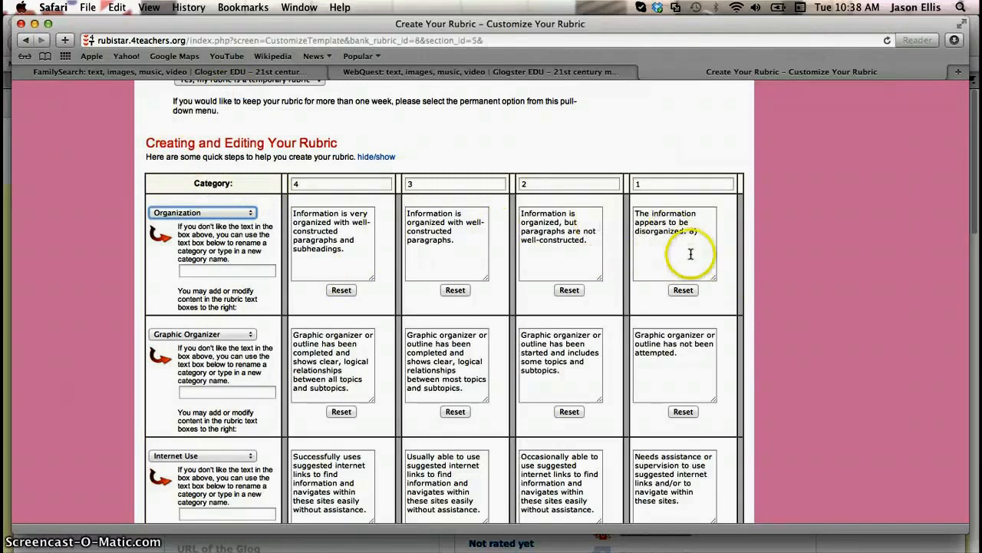
Try to submit the rubric for preview.
scroll(737, 300, "down", 2)
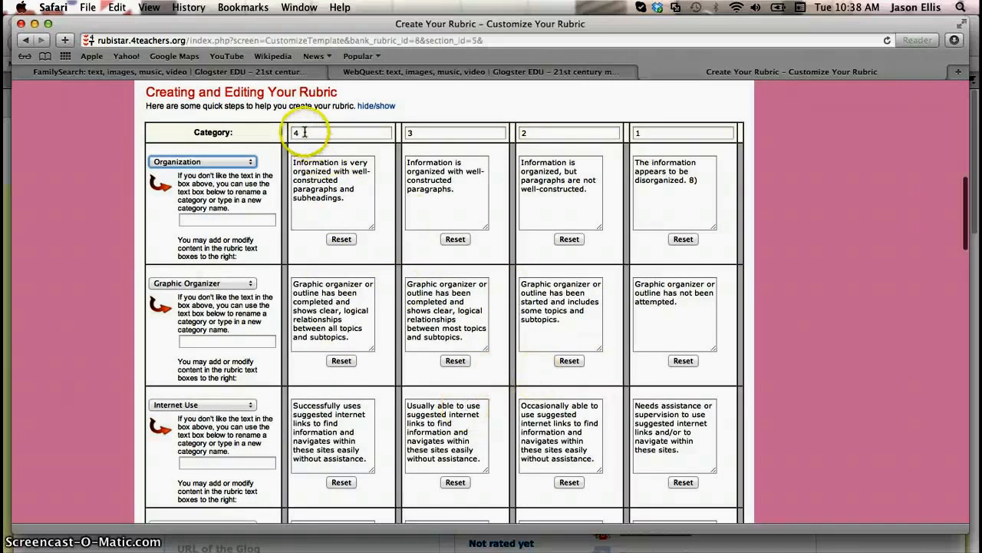
scroll(793, 307, "down", 10)
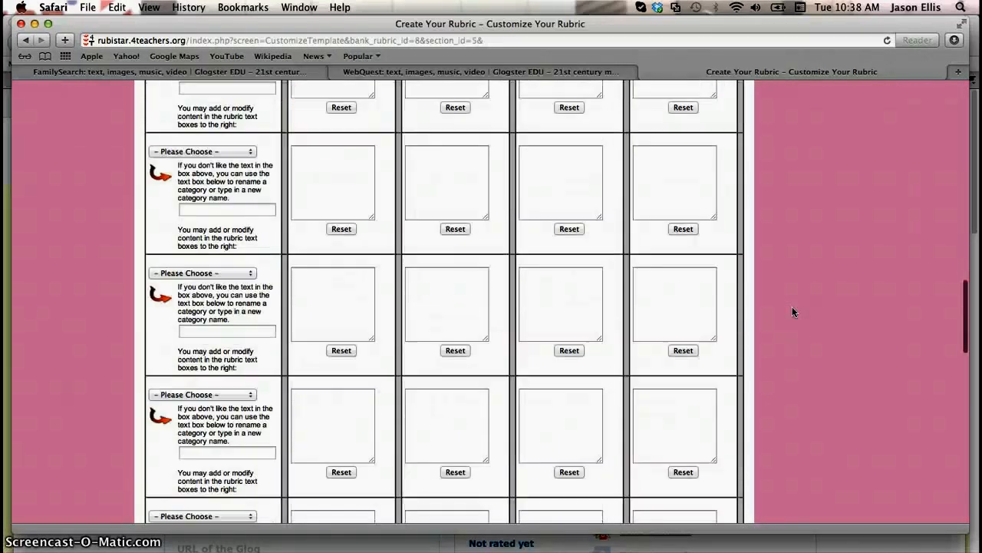
scroll(792, 306, "down", 5)
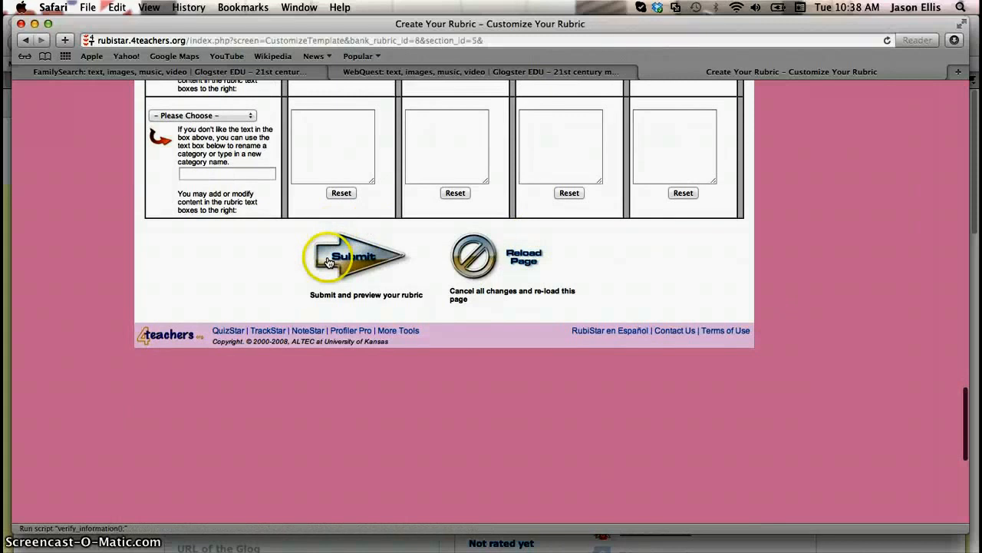
left_click(350, 261)
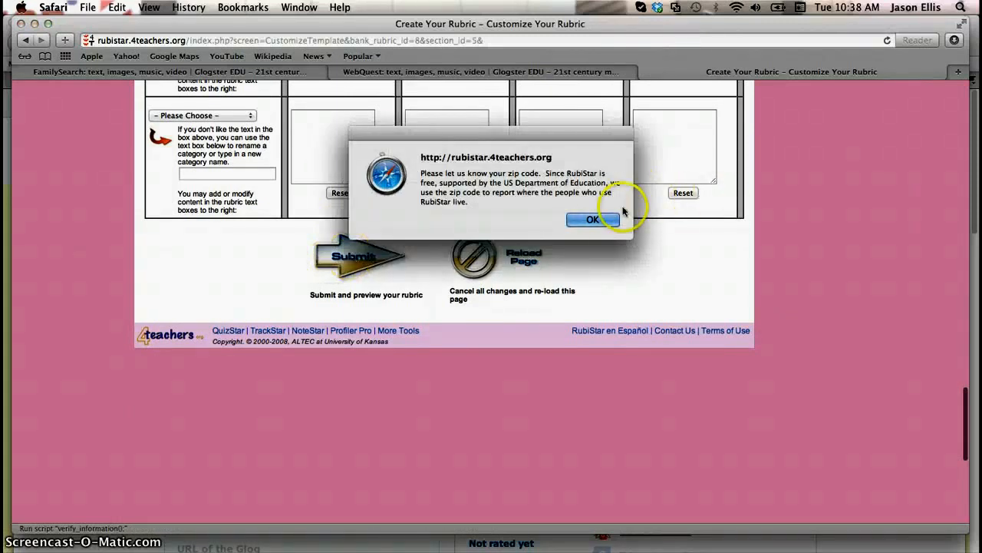
left_click(593, 220)
Set the salutation to Dr. in the rubric information and fill in the teacher's first and last name from the saved contact info.
scroll(836, 224, "up", 15)
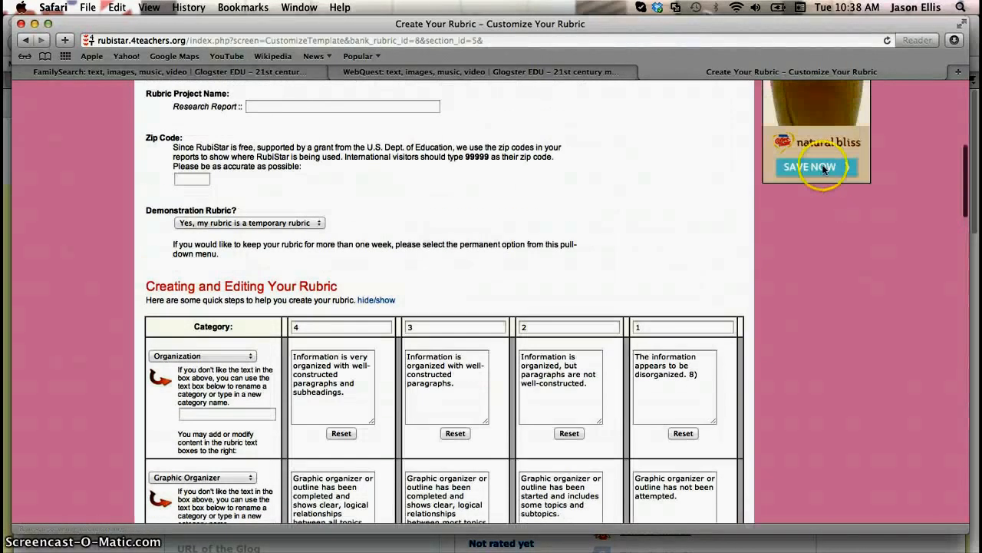
scroll(688, 285, "up", 5)
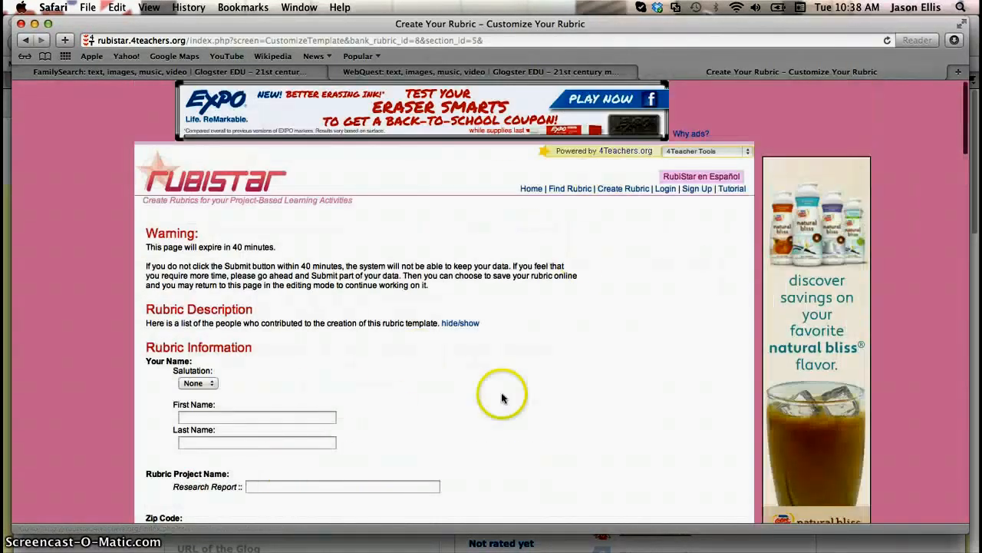
scroll(525, 394, "down", 3)
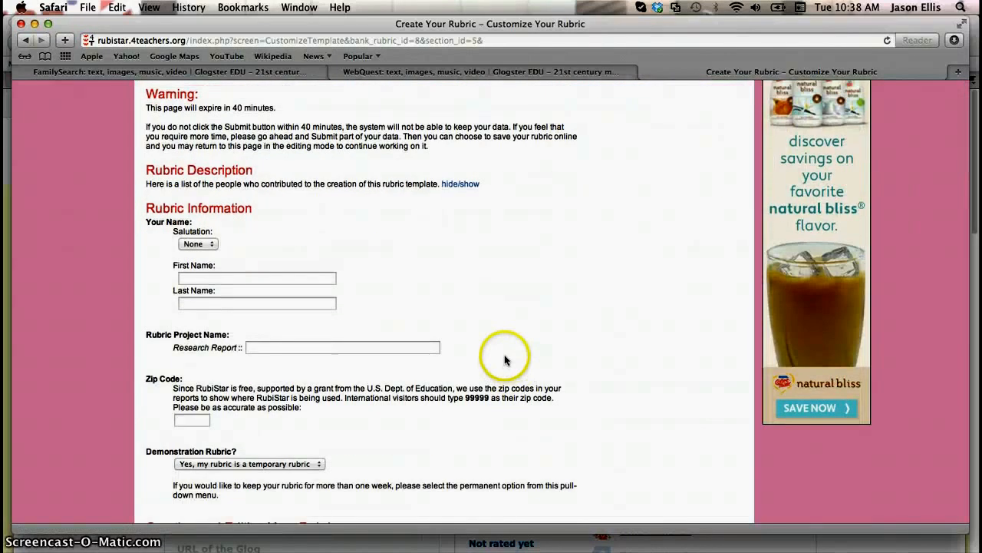
left_click(197, 244)
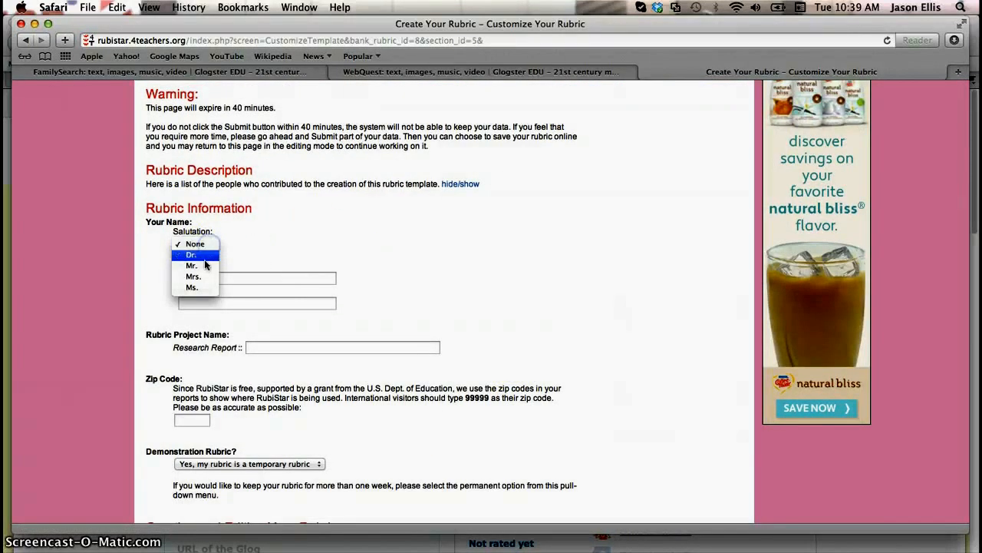
left_click(201, 257)
left_click(205, 278)
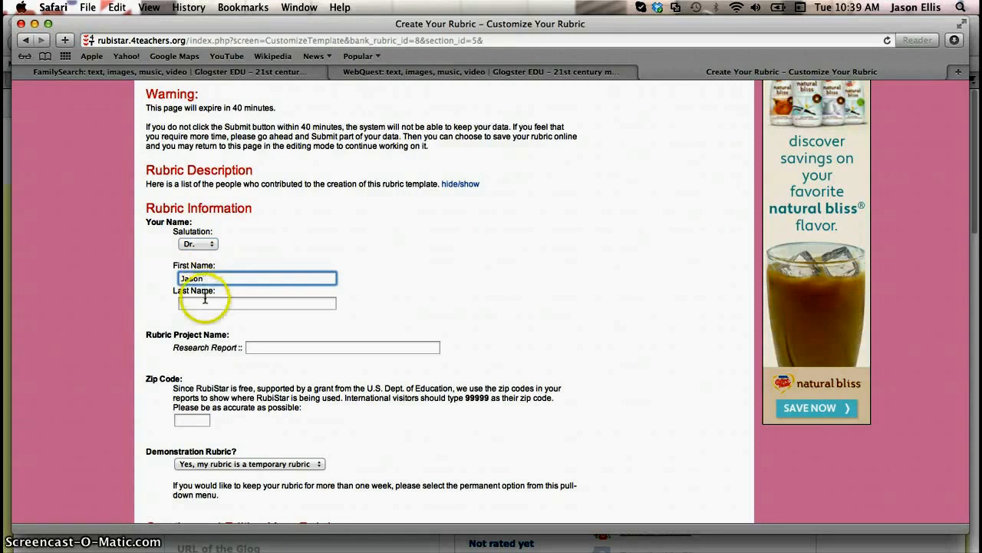
left_click(228, 299)
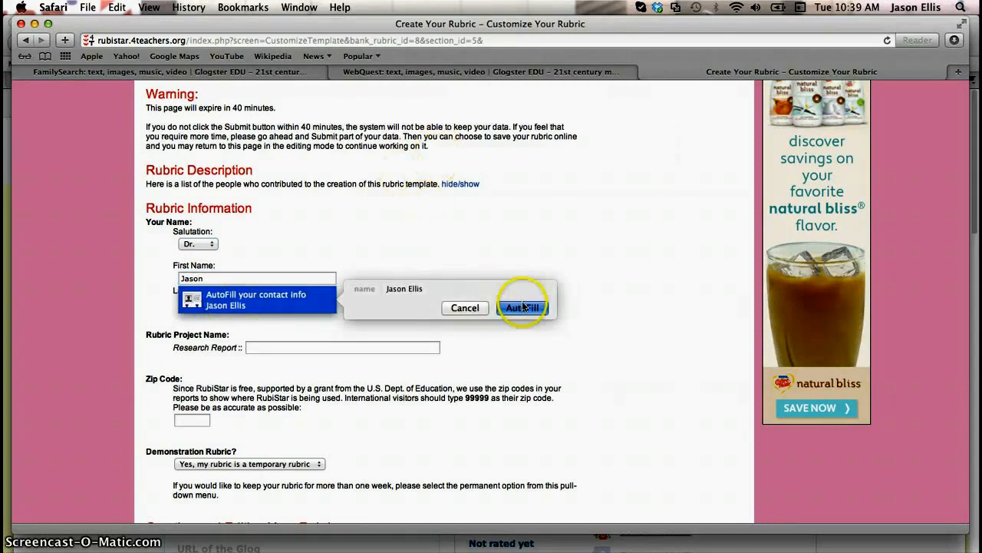
left_click(523, 307)
Enter the zip code and set the Demonstration Rubric option to "No, my rubric is permanent".
scroll(506, 302, "down", 2)
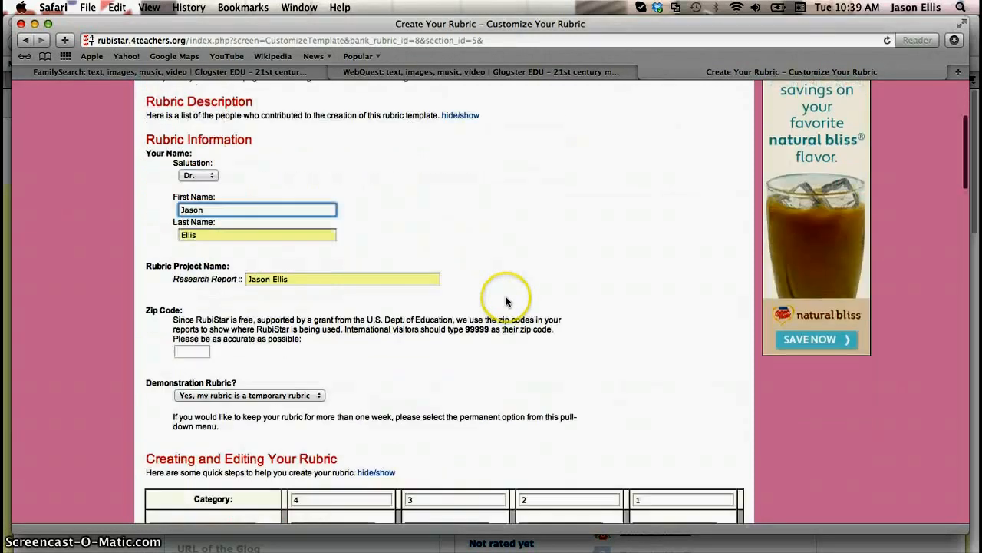
scroll(506, 302, "down", 2)
left_click(196, 268)
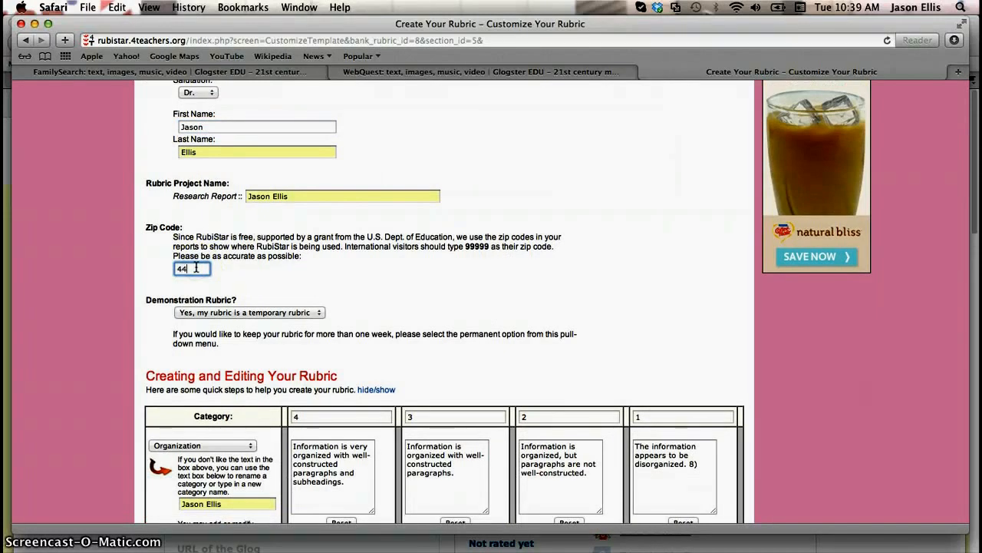
scroll(450, 249, "down", 3)
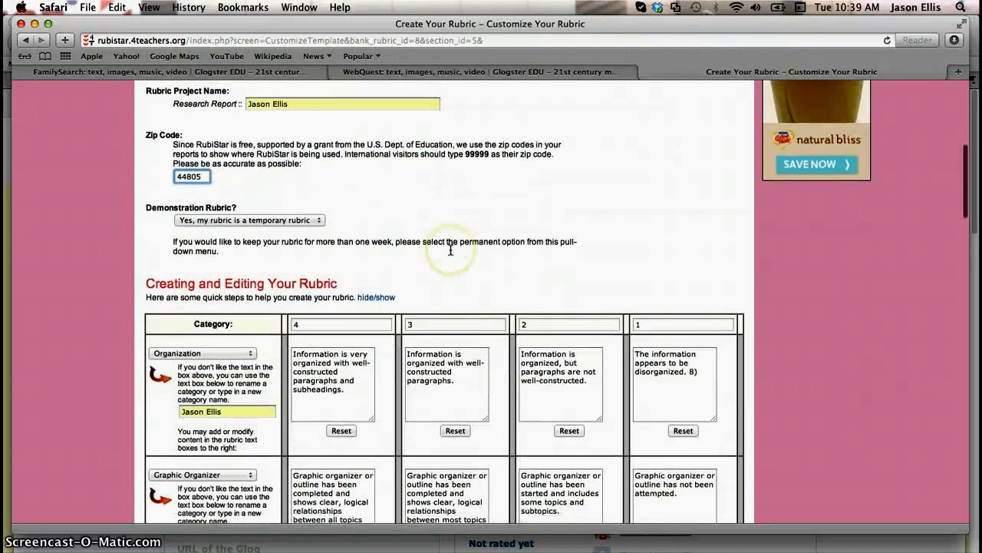
left_click(318, 218)
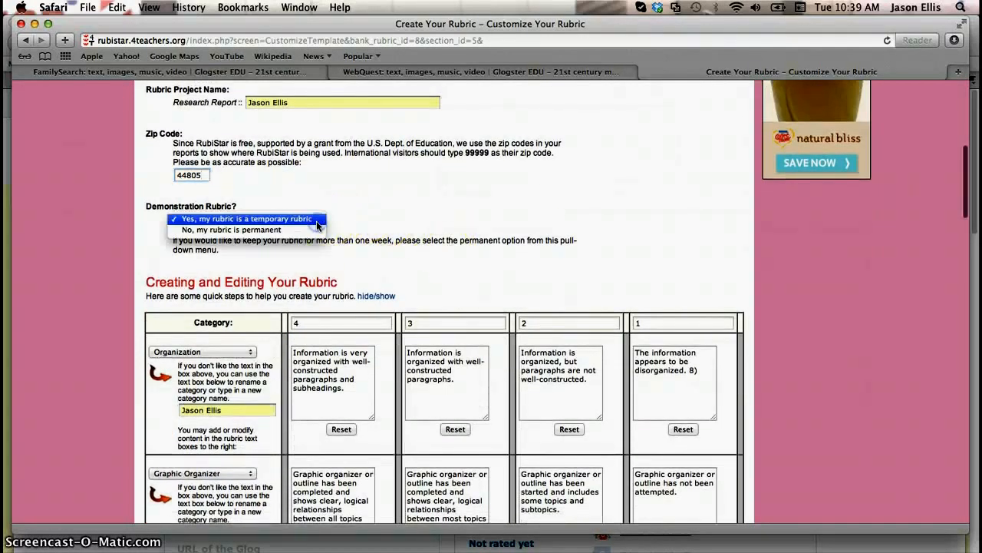
left_click(311, 228)
Submit the completed rubric form to generate its preview.
scroll(558, 223, "down", 10)
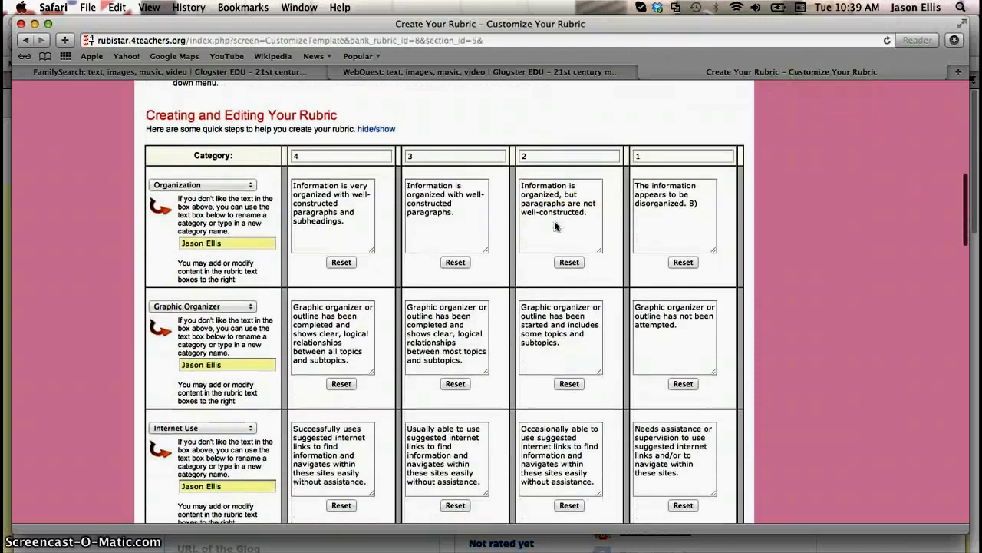
scroll(556, 224, "down", 20)
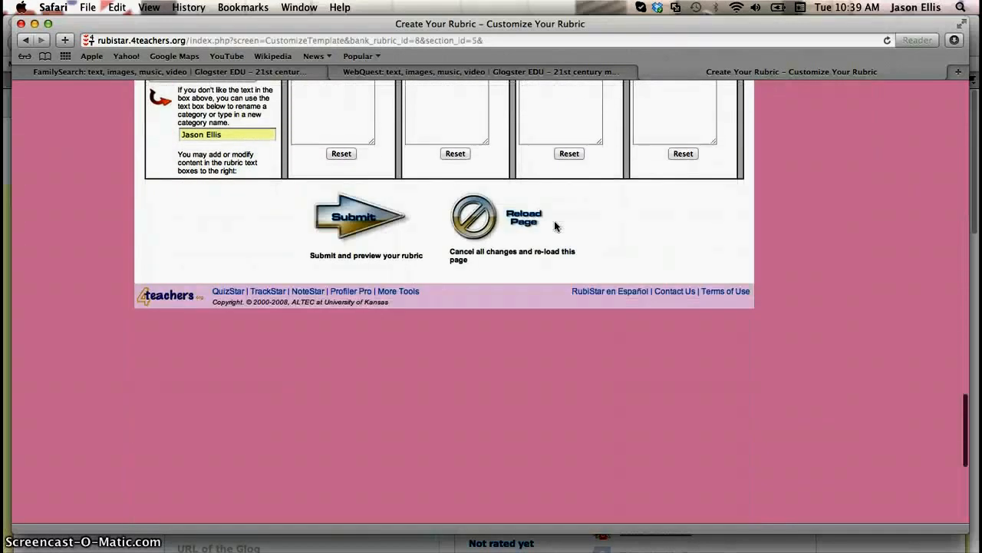
left_click(528, 139)
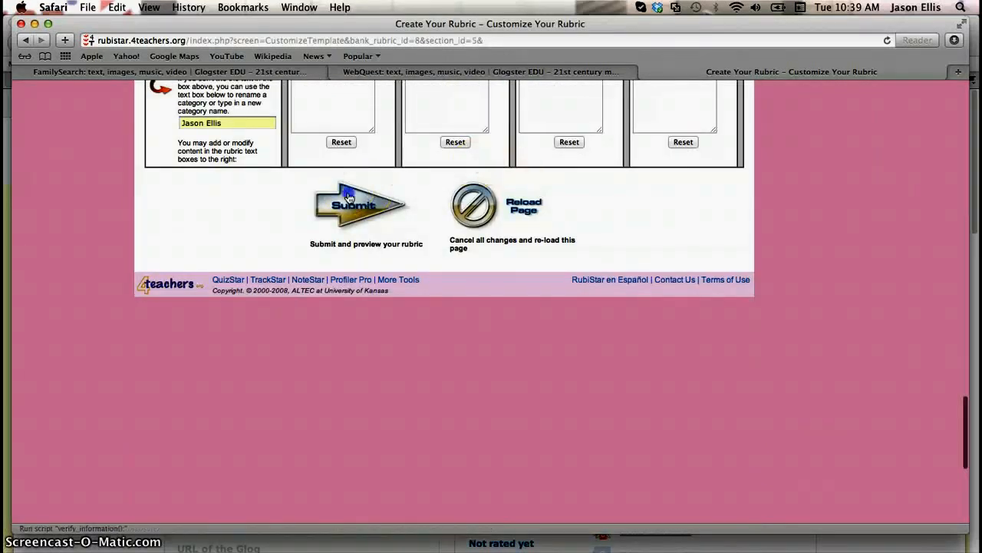
left_click(360, 201)
Review the rubric preview through to the finishing options and choose to make the rubric available online.
scroll(551, 268, "down", 9)
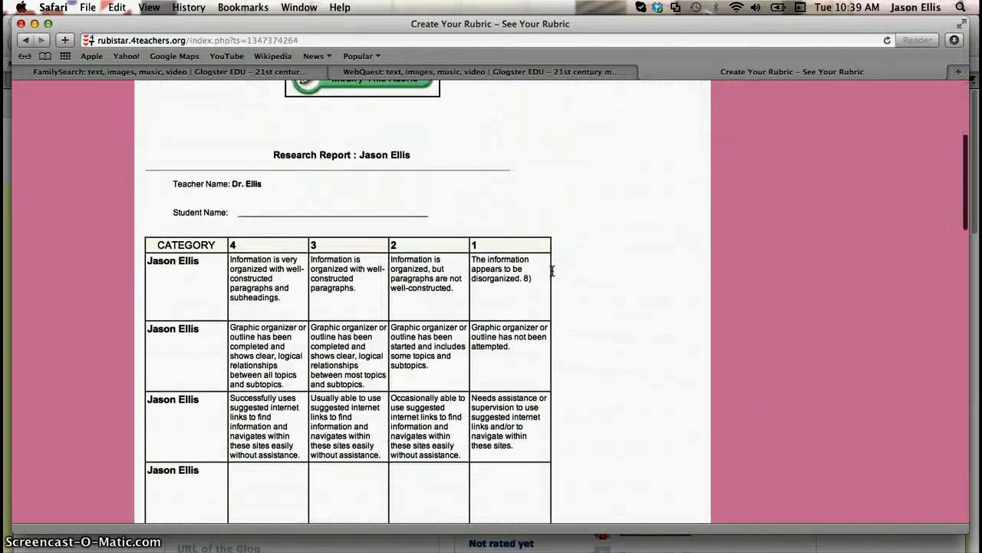
scroll(552, 270, "down", 4)
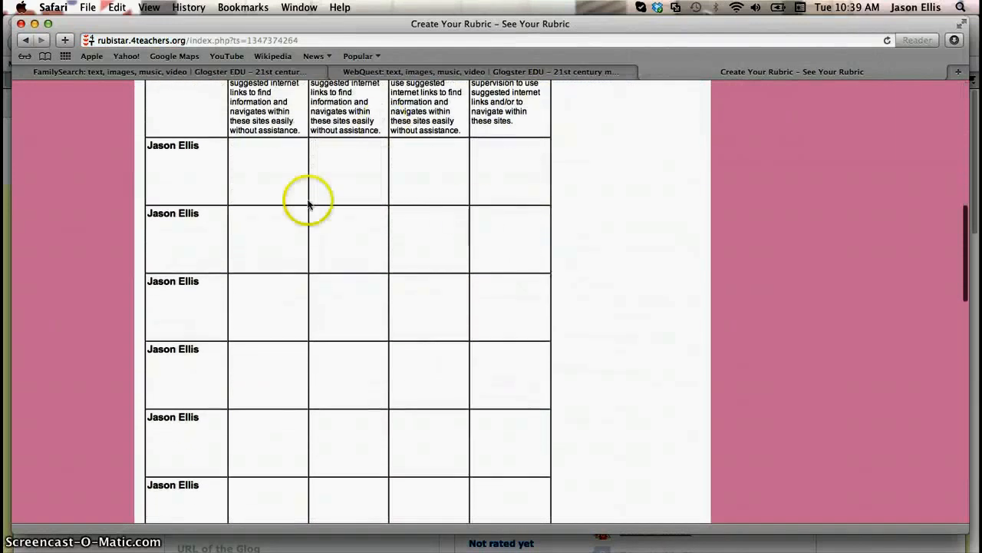
scroll(495, 390, "down", 3)
scroll(495, 391, "up", 15)
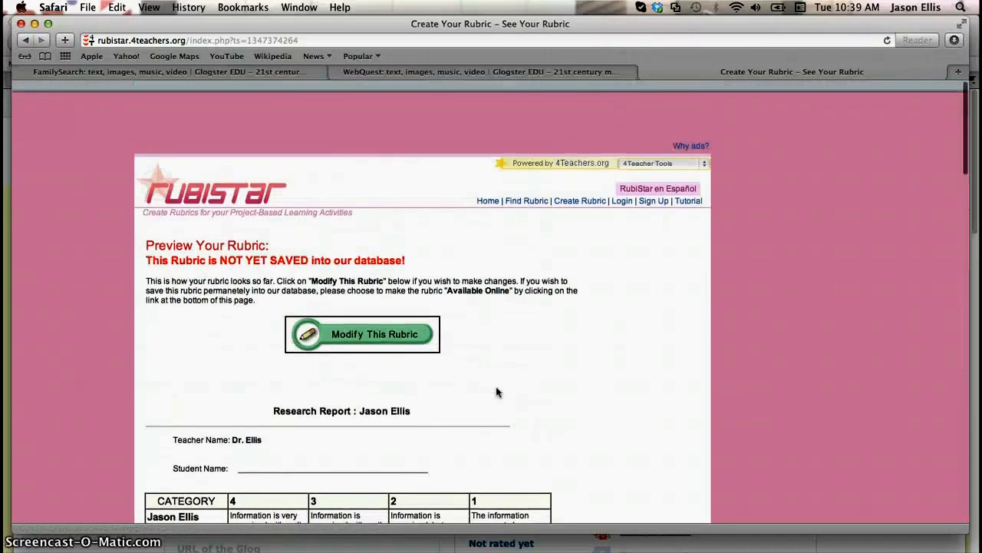
scroll(507, 384, "down", 1)
left_click(575, 326)
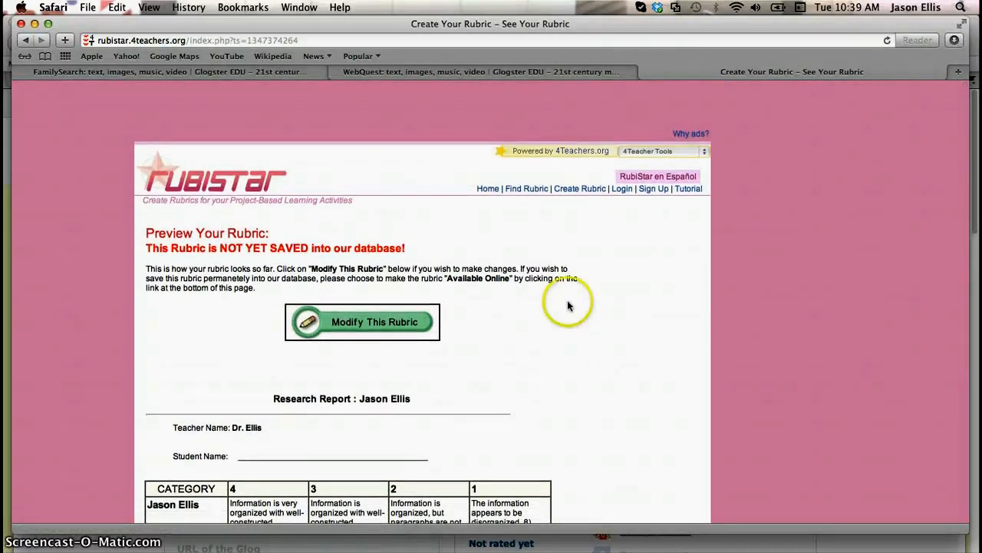
scroll(586, 325, "down", 10)
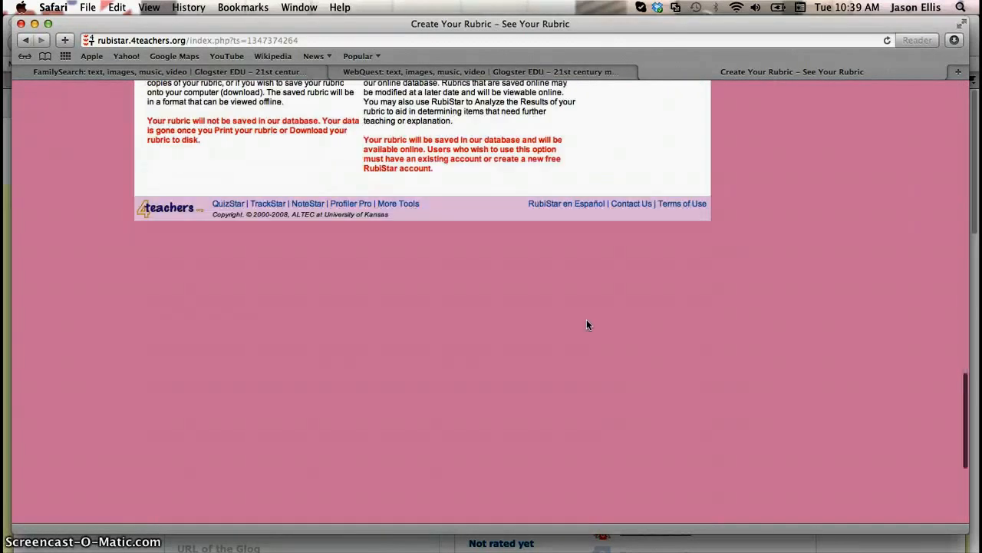
scroll(586, 325, "up", 3)
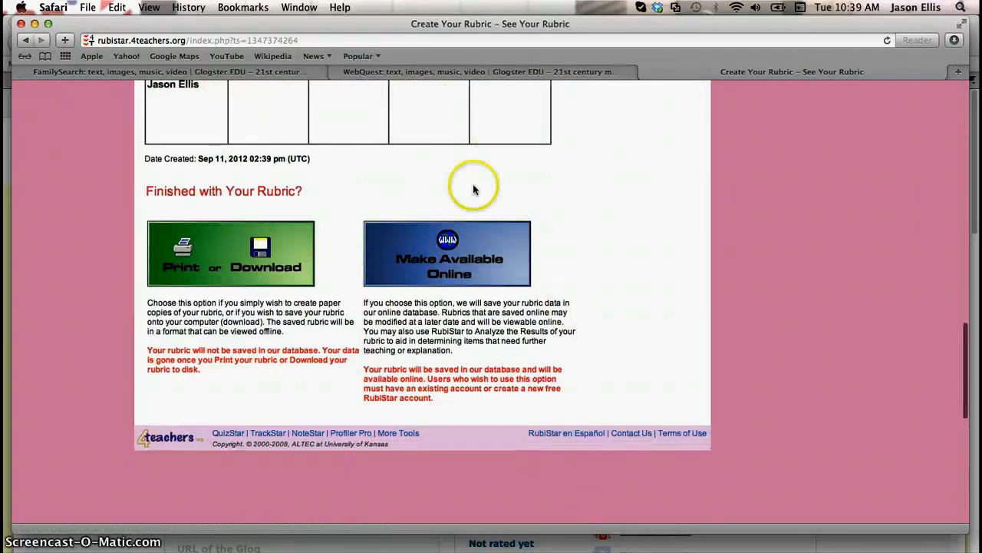
left_click(464, 250)
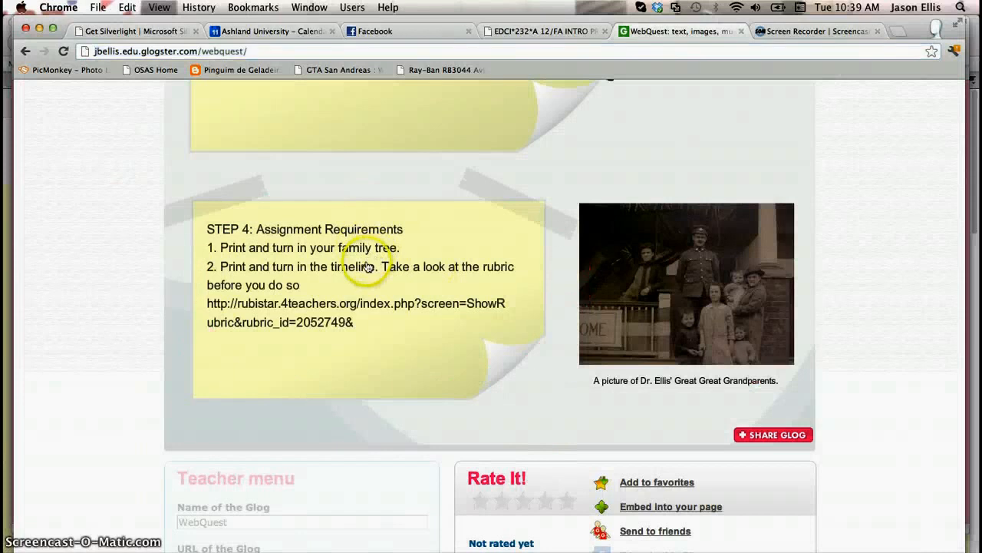
Open the rubric linked in the Step 4 assignment note in Chrome, and return to the WebQuest glog.
left_click(370, 261)
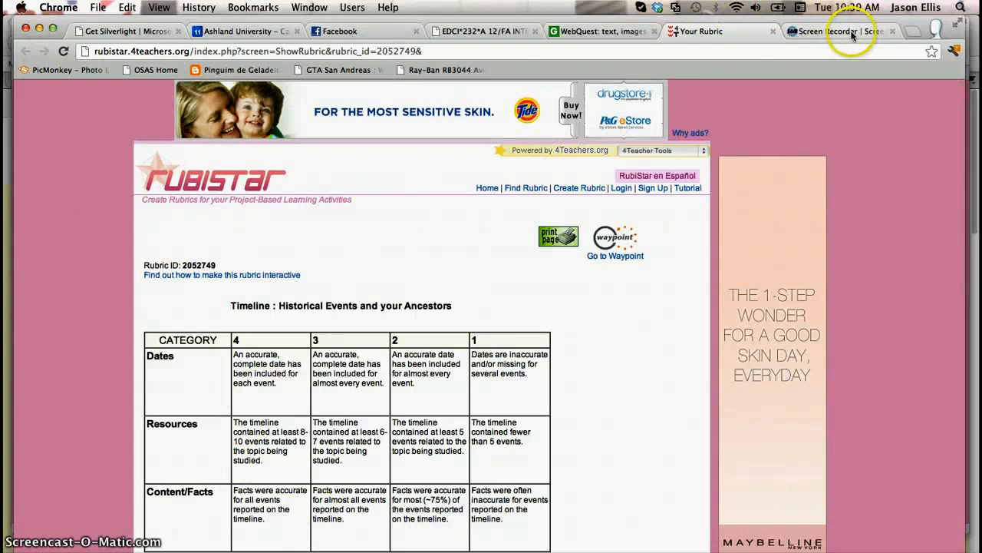
left_click(645, 31)
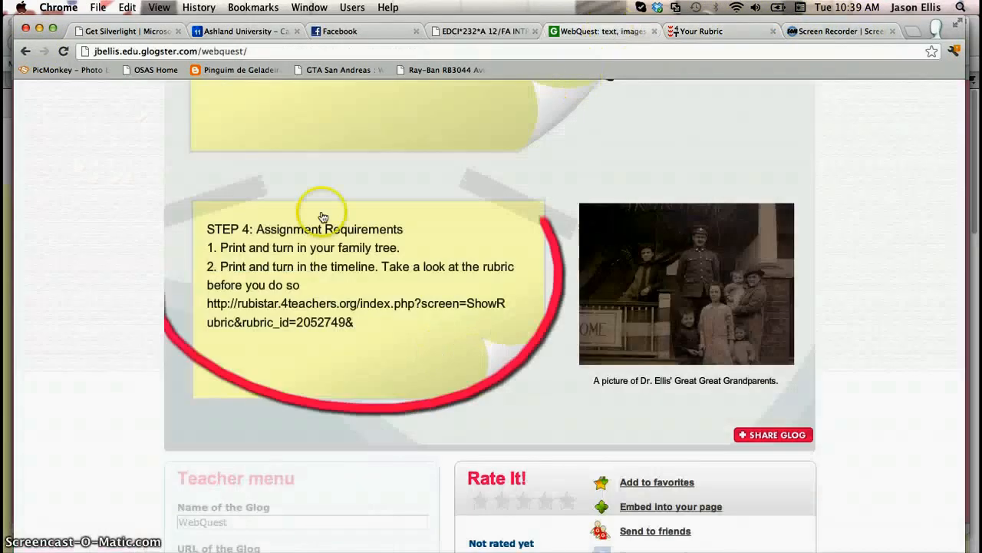
Return to the Glogster dashboard, dismissing the EDU Premium trial offer, and reopen the WebQuest glog.
left_click(24, 49)
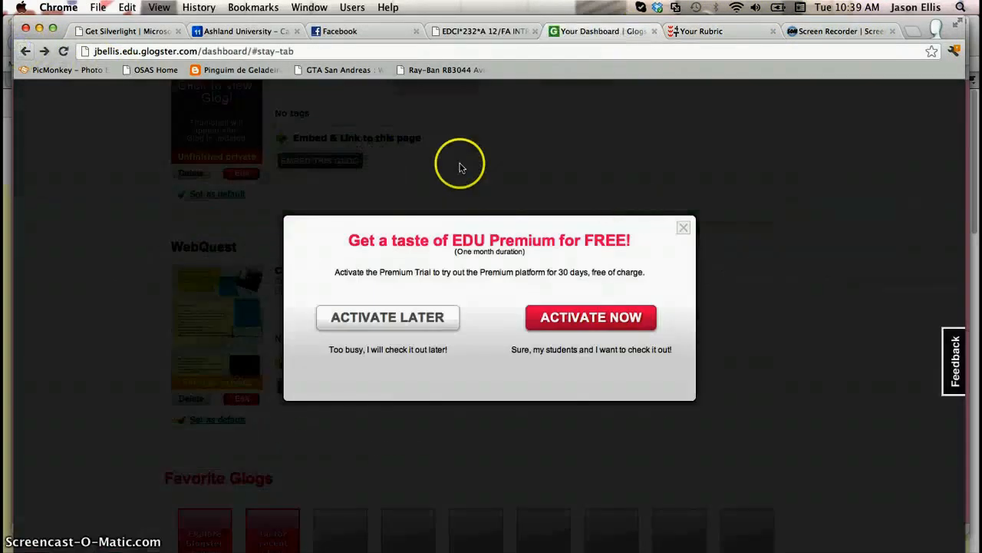
left_click(682, 226)
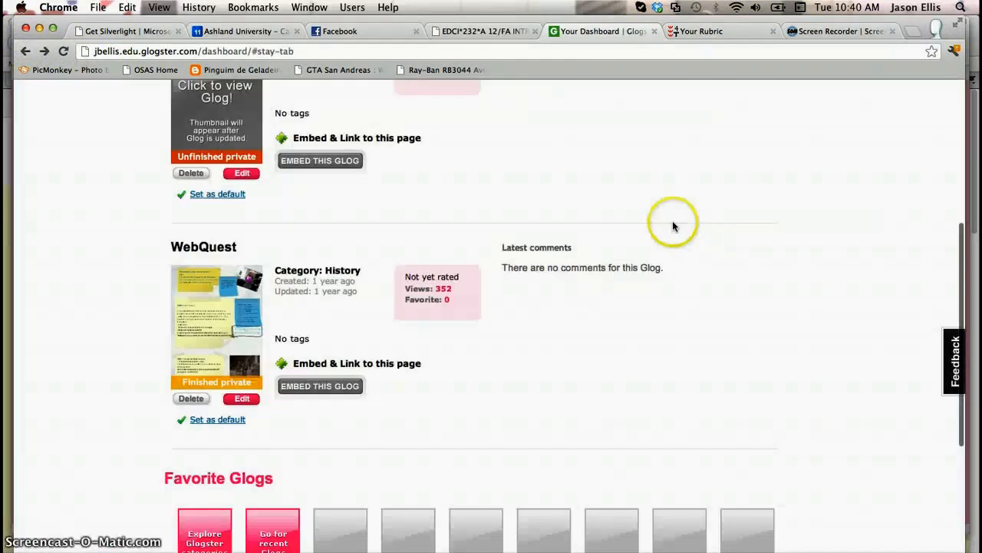
scroll(426, 181, "up", 3)
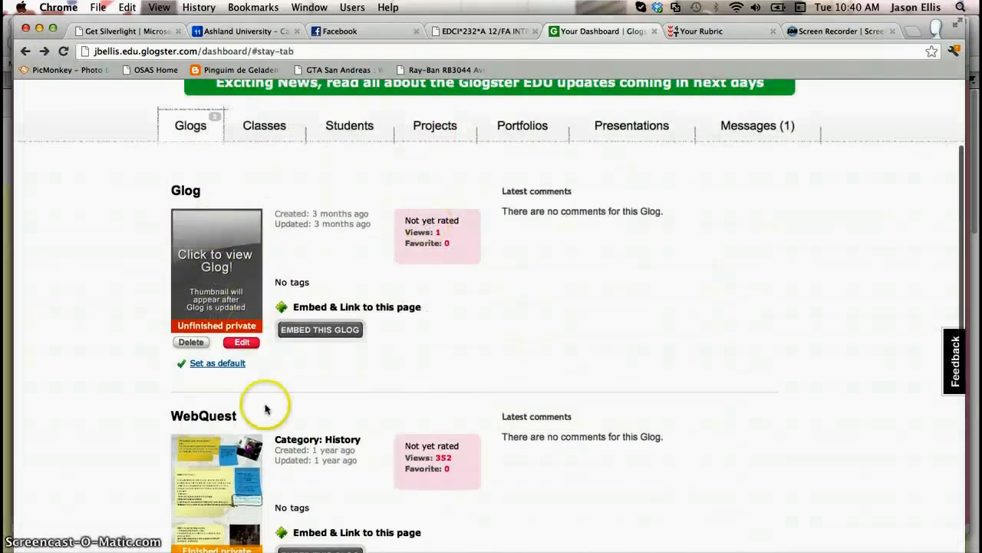
scroll(265, 409, "down", 3)
left_click(231, 357)
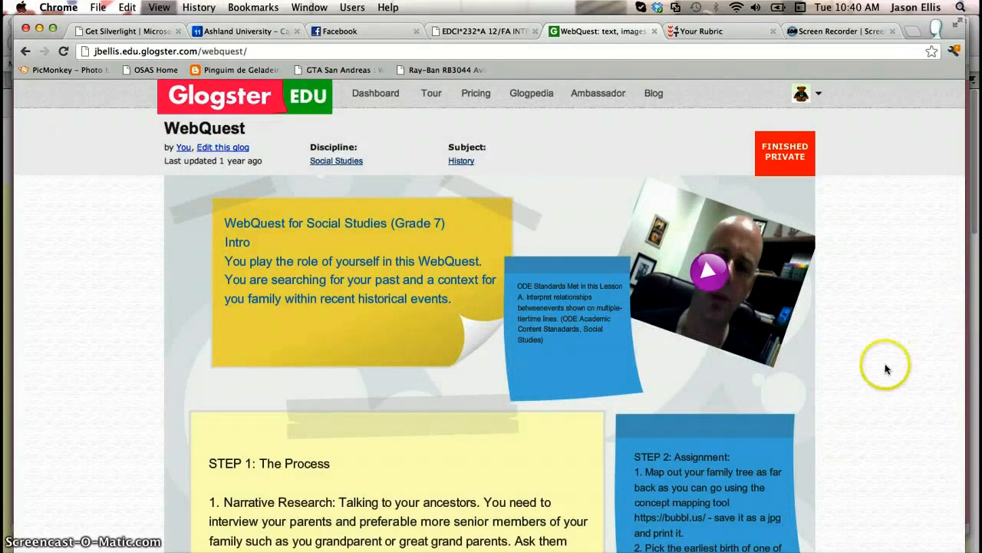
Look over the finished WebQuest glog down to the Step 4 assignment note, and open the glog for editing.
scroll(888, 369, "down", 10)
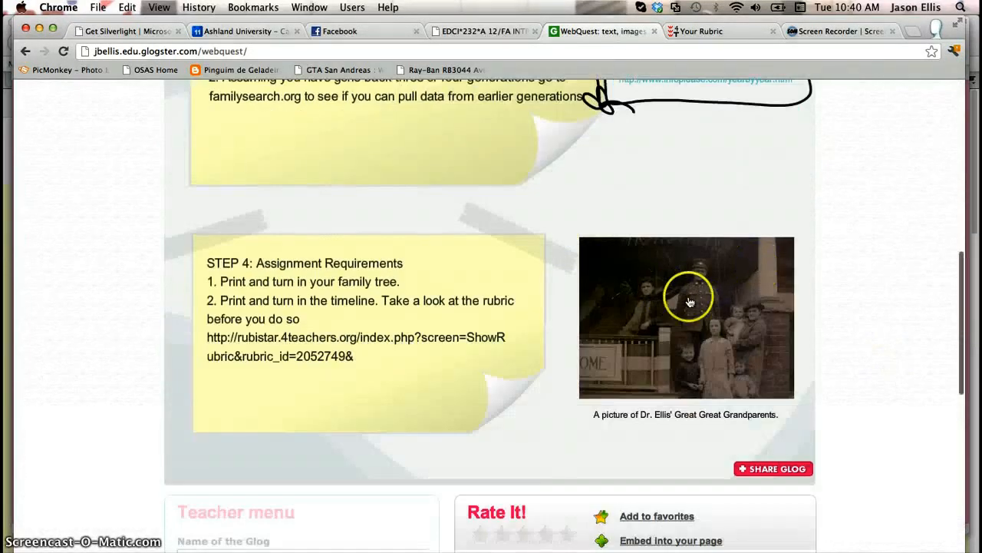
scroll(835, 305, "up", 5)
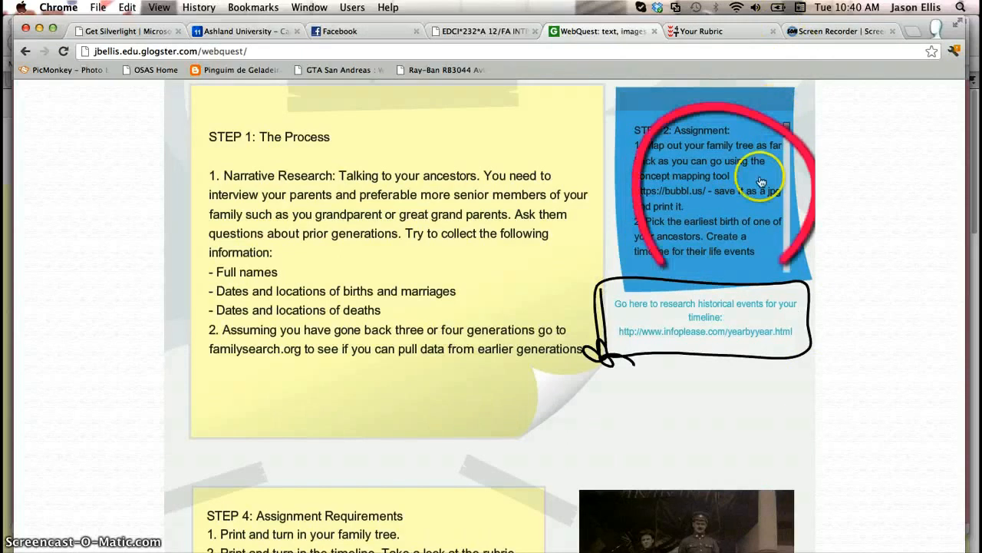
scroll(880, 228, "up", 5)
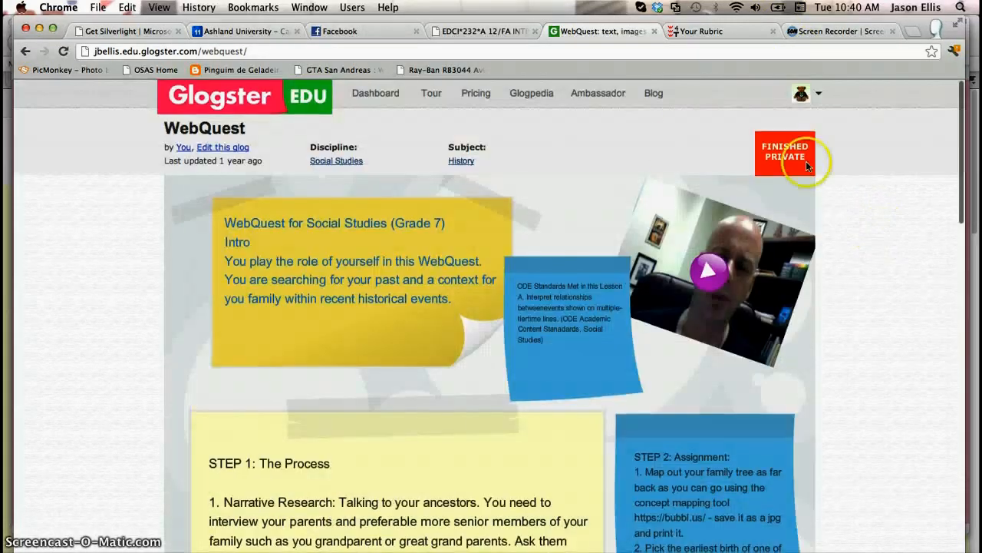
left_click(252, 152)
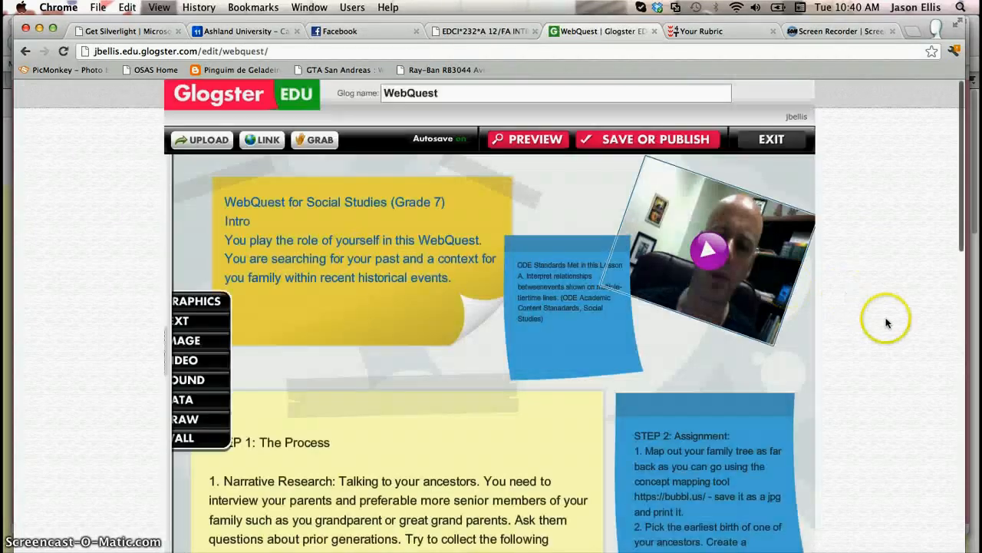
Open the image collection of the Magnet Tool in the WebQuest glog editor to browse the saved pictures.
scroll(886, 323, "down", 5)
scroll(886, 322, "down", 7)
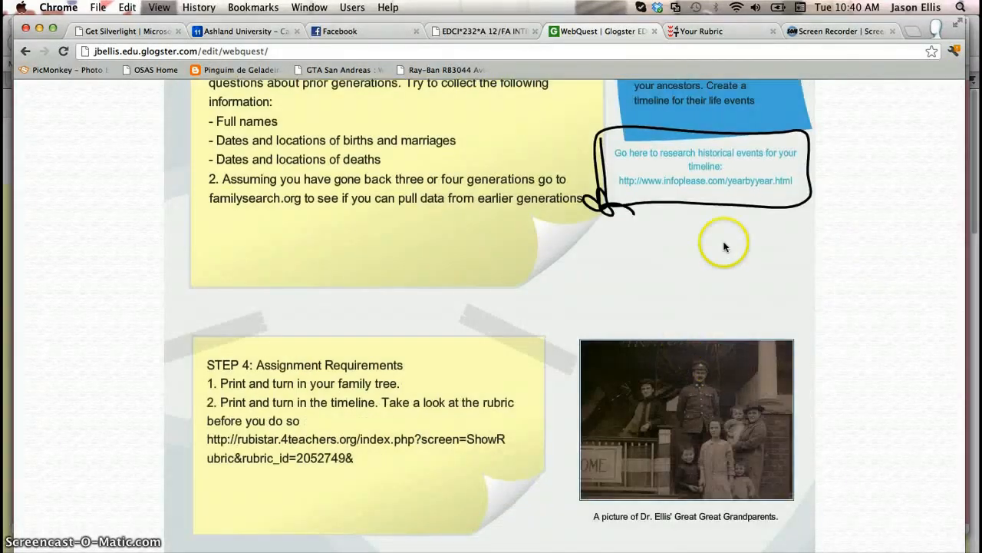
scroll(883, 269, "up", 13)
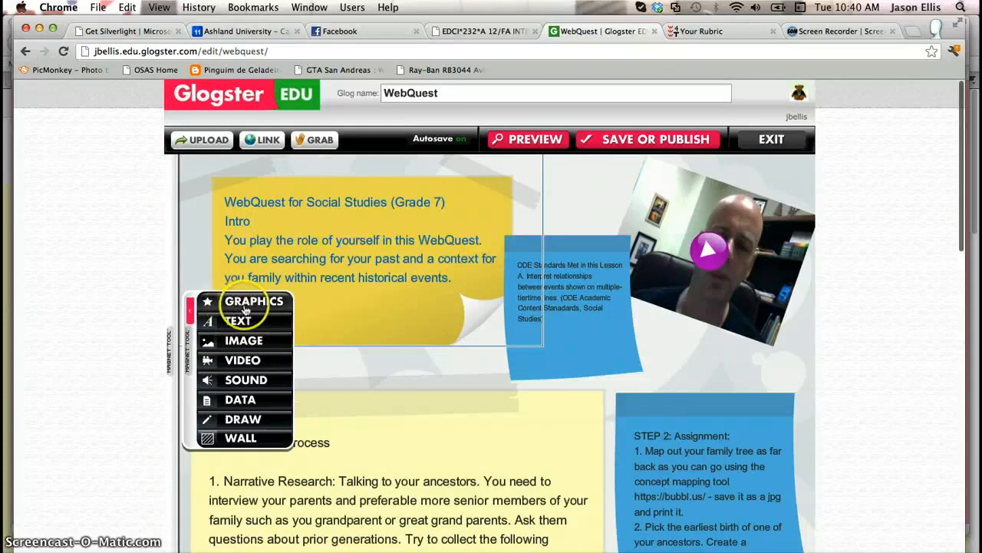
left_click(238, 340)
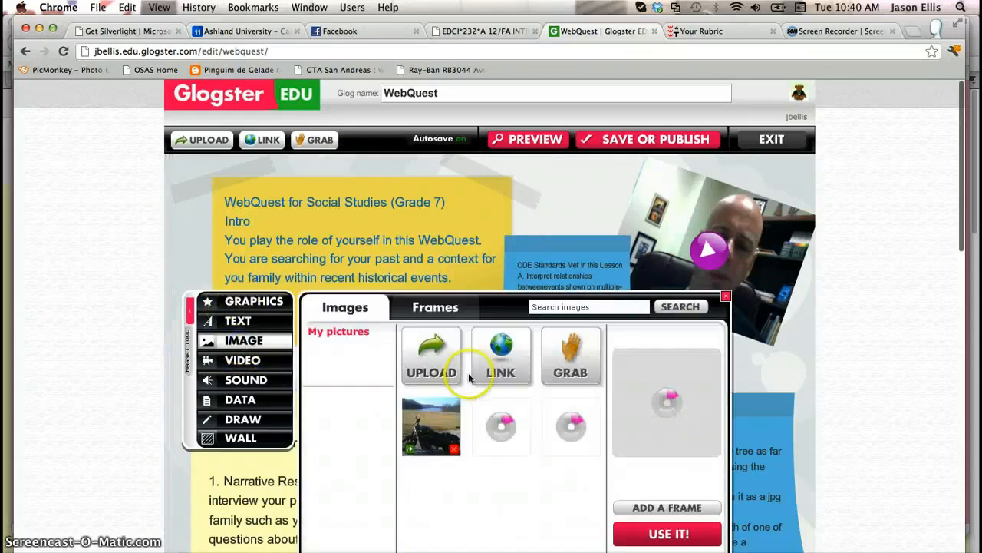